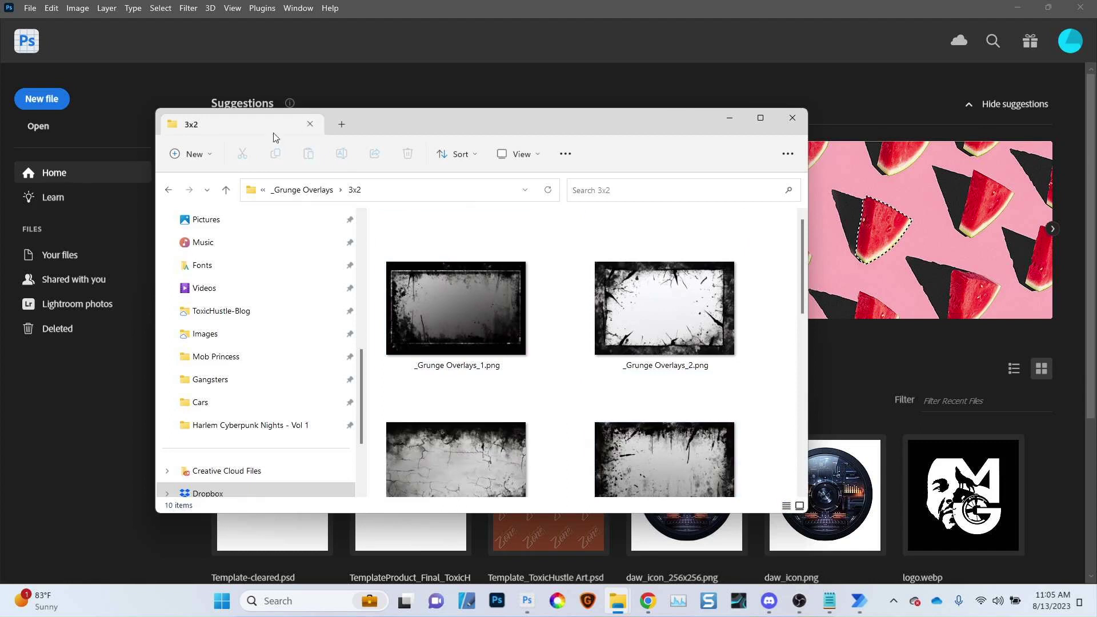
Look through the 1x1 images in the _Neon Backgrounds folder of the Harlem Cyberpunk Nights - Vol 1 pack
click(168, 190)
click(386, 190)
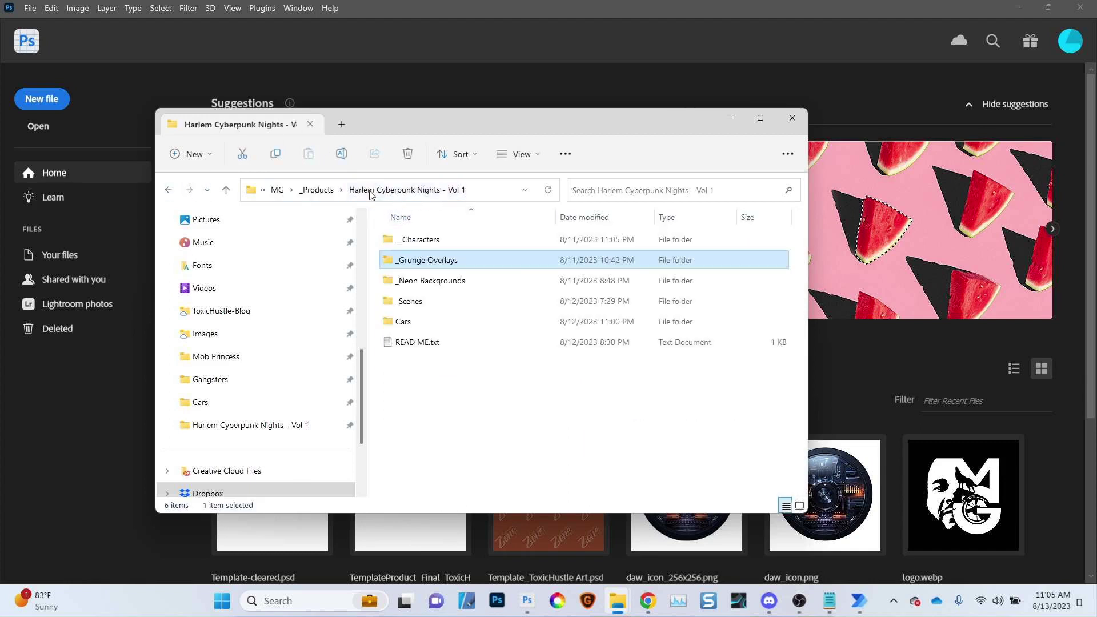
click(446, 286)
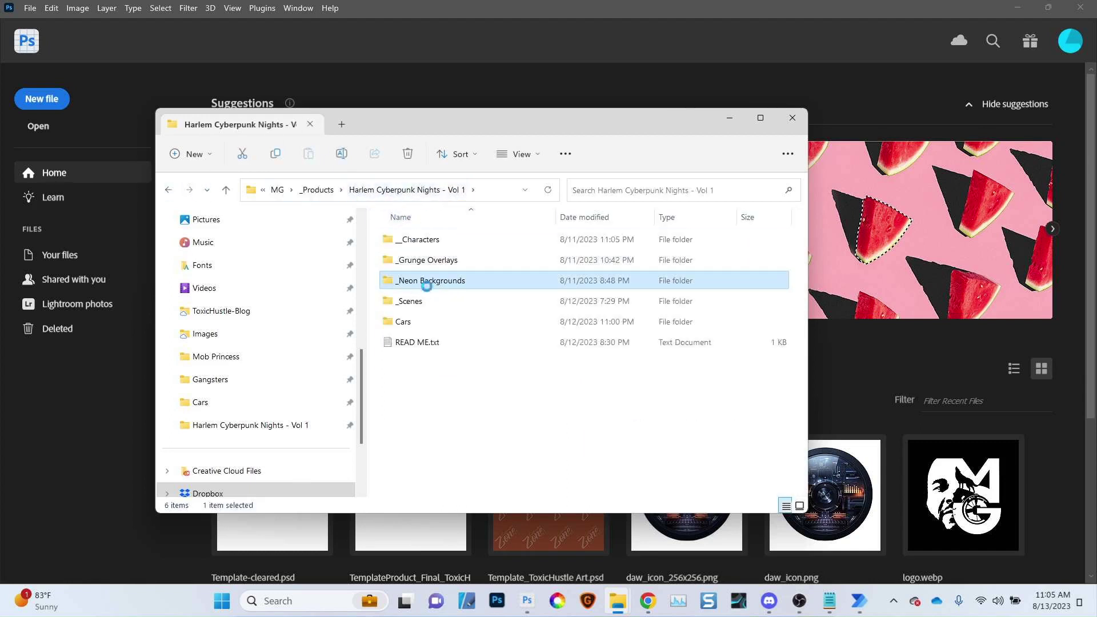
double_click(417, 240)
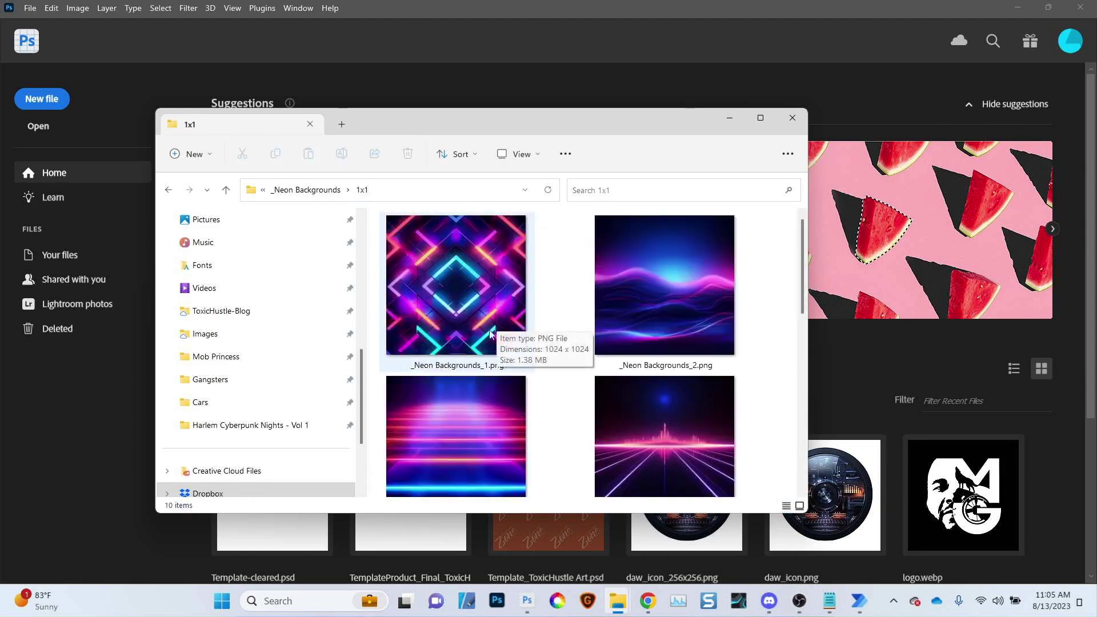
scroll(447, 292, down, 5)
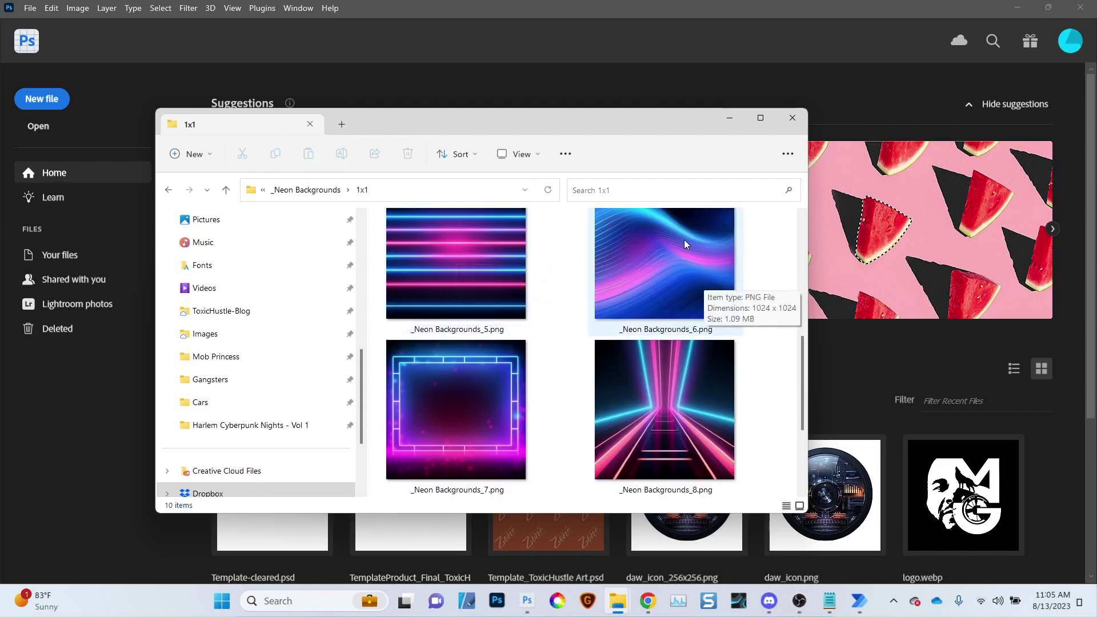
click(166, 192)
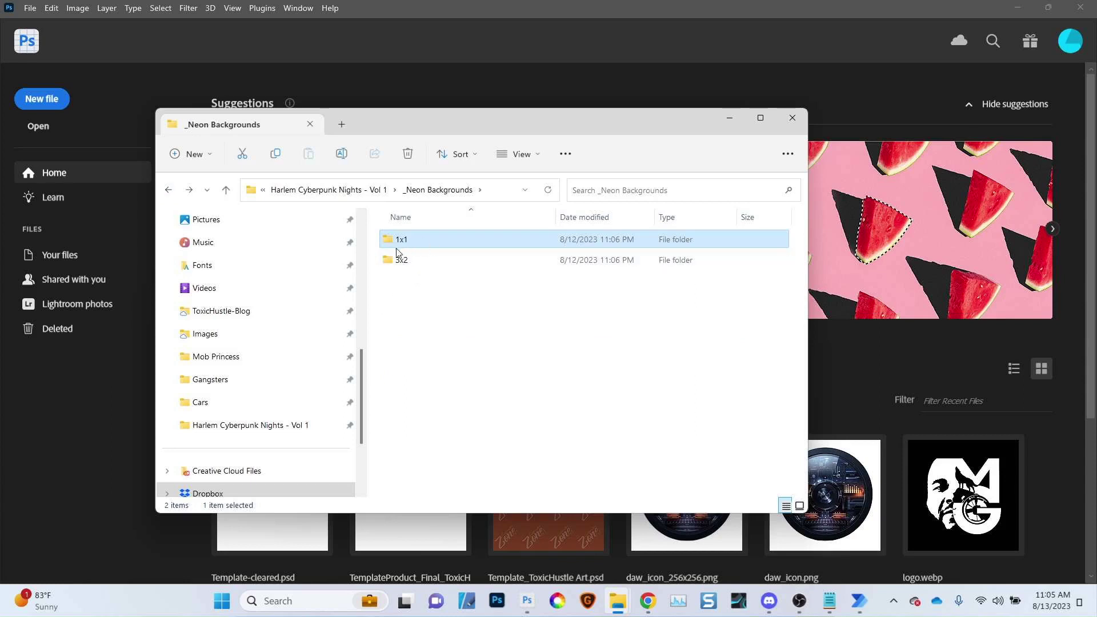
click(333, 191)
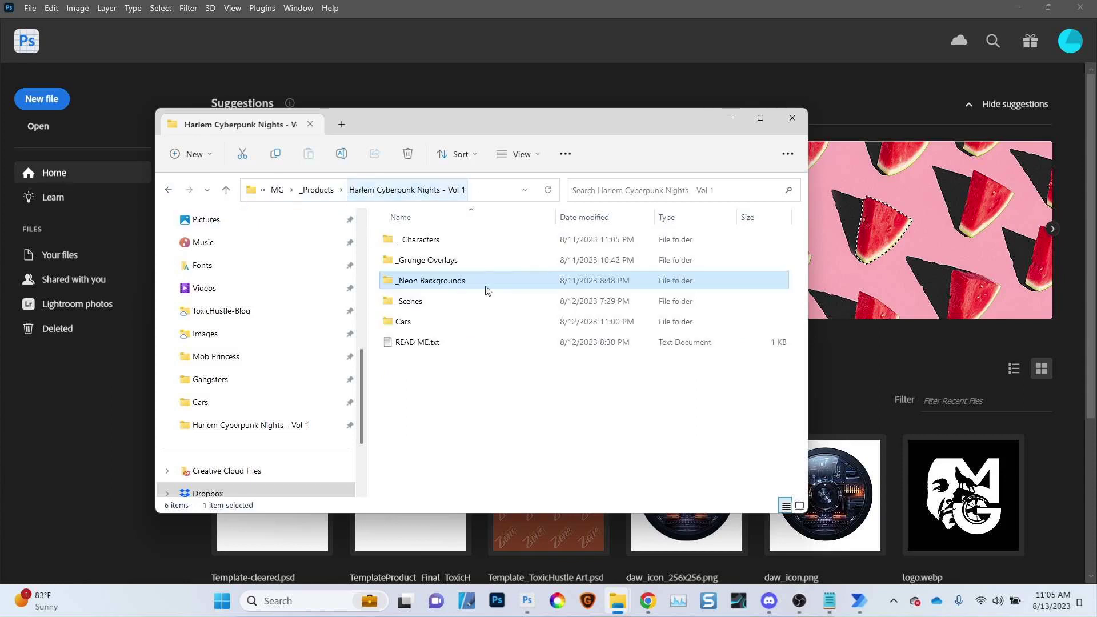
Look into the pack's _Scenes folder and browse the car images in its Cars folder
double_click(440, 302)
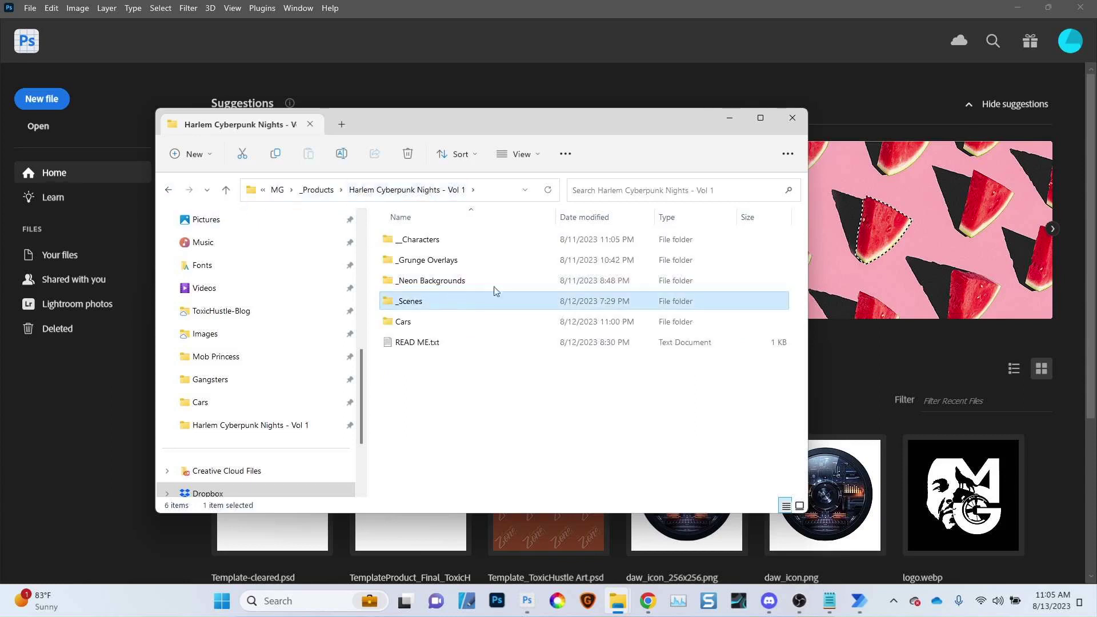
click(168, 189)
double_click(402, 322)
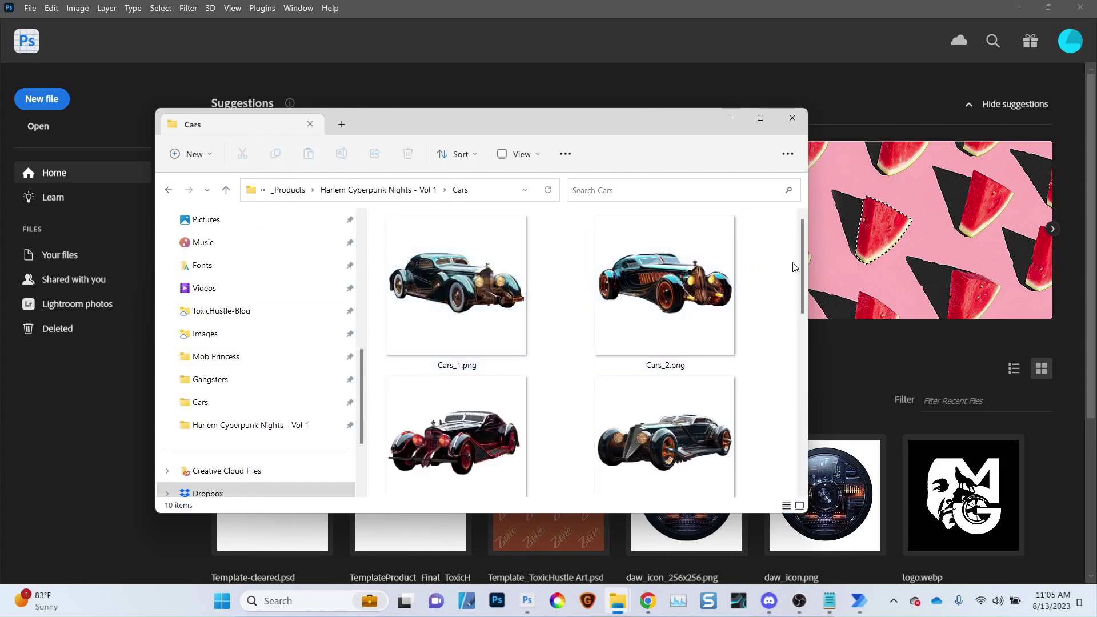
drag(801, 265, 612, 227)
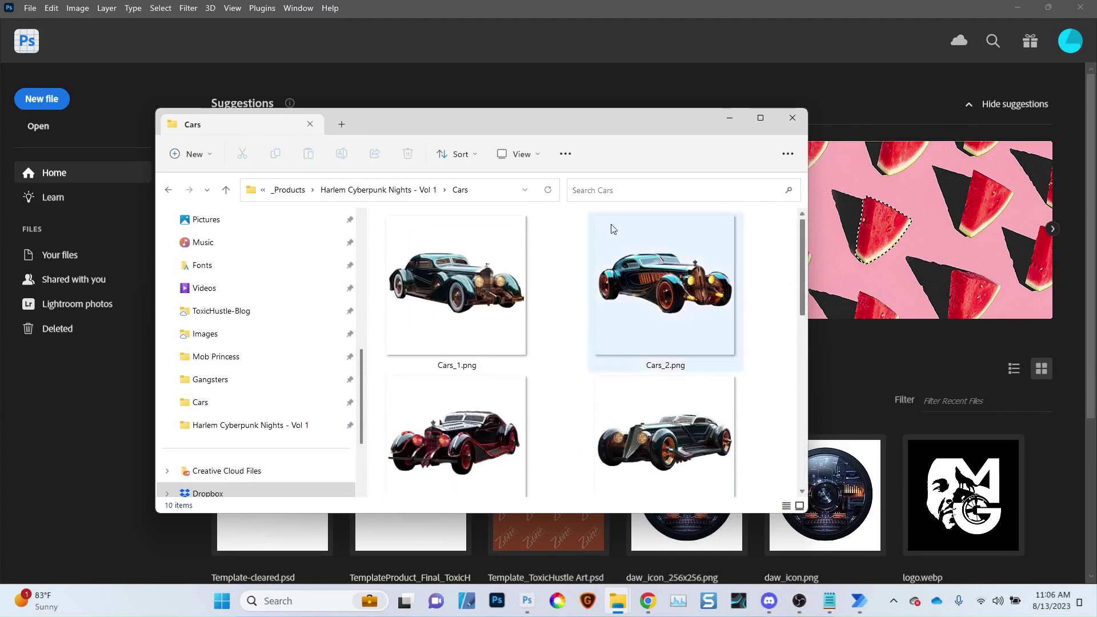
click(169, 190)
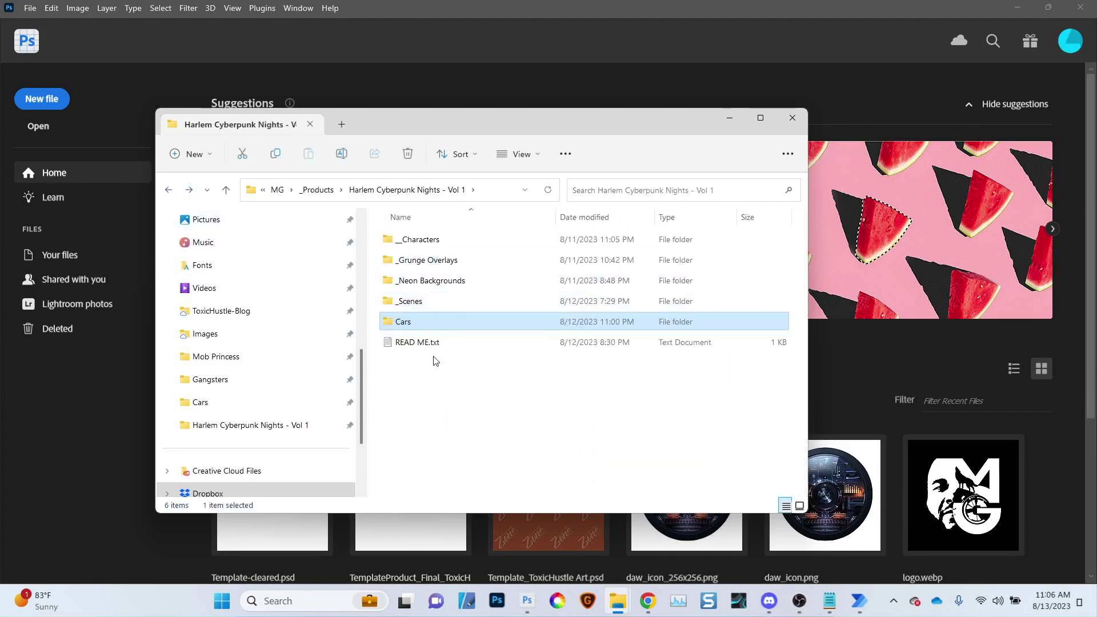
click(434, 394)
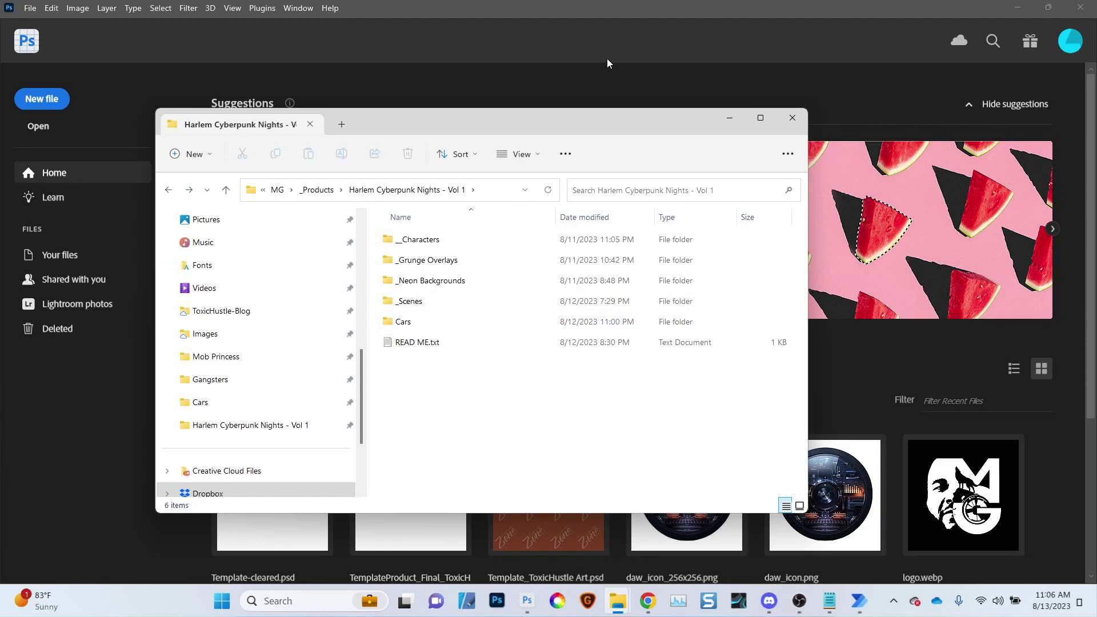
Switch to Photoshop and create a new 2000 x 2000 px document at 72 pixels/inch, RGB Color, with a white background
click(552, 5)
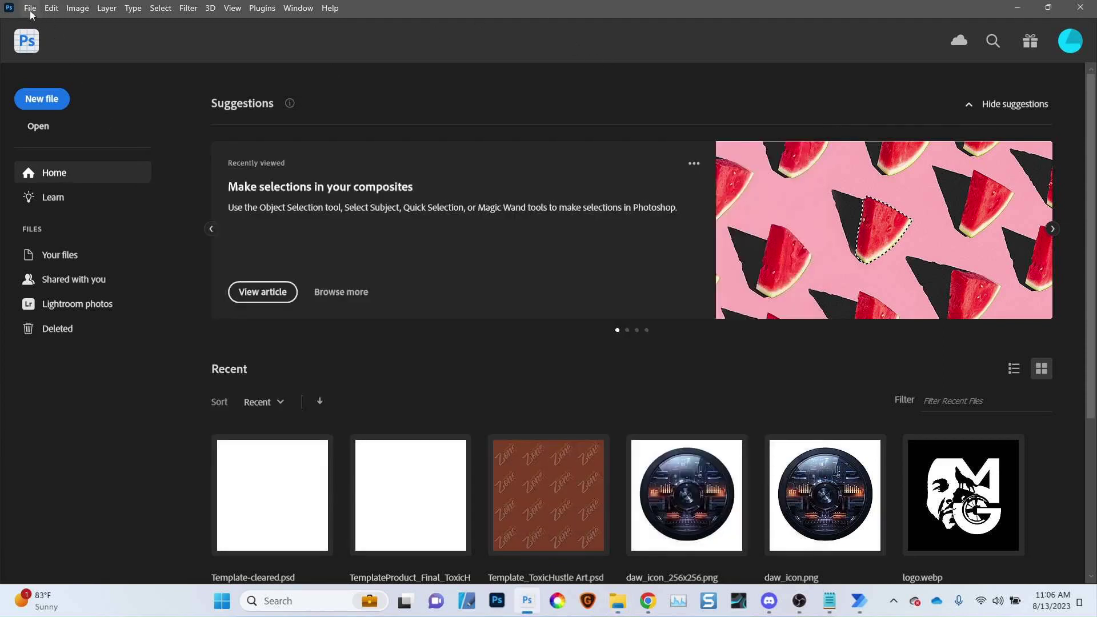
click(29, 10)
click(81, 21)
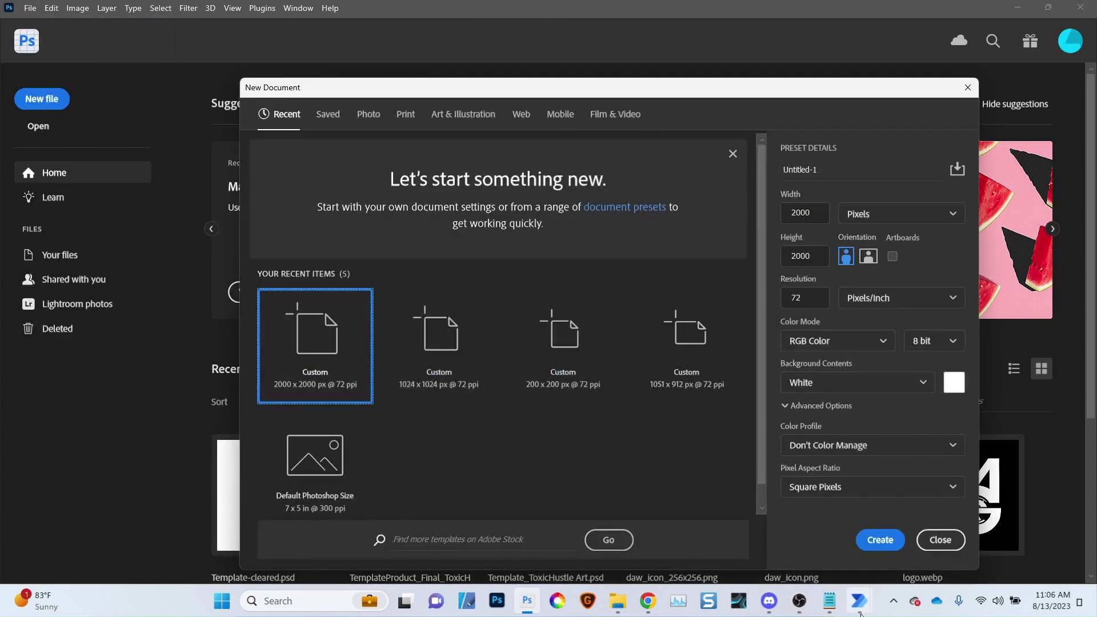
click(872, 539)
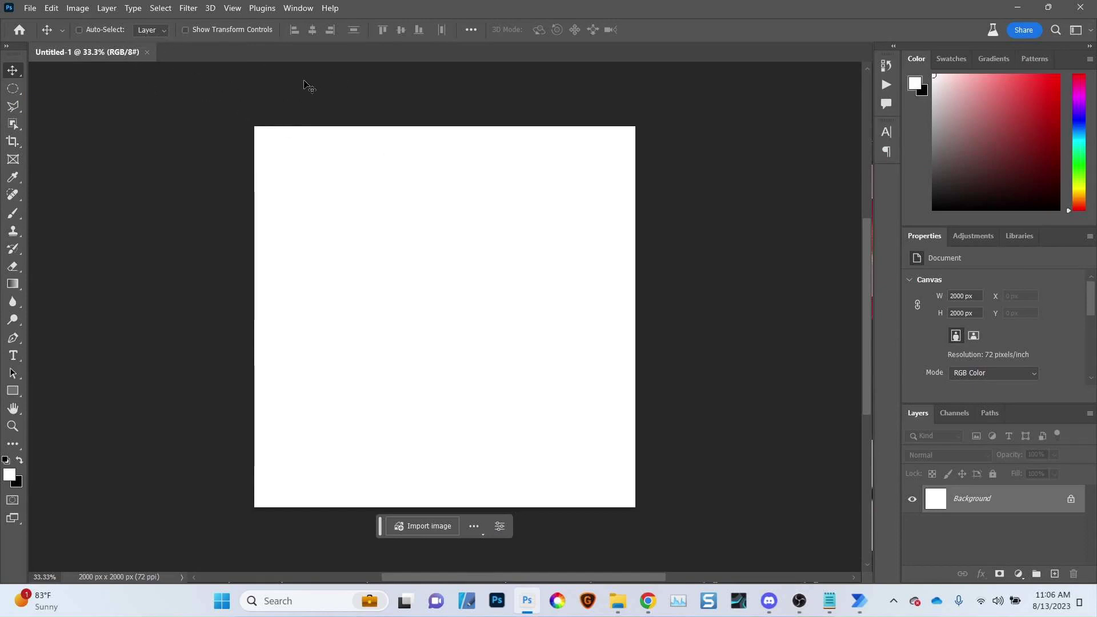
right_click(205, 131)
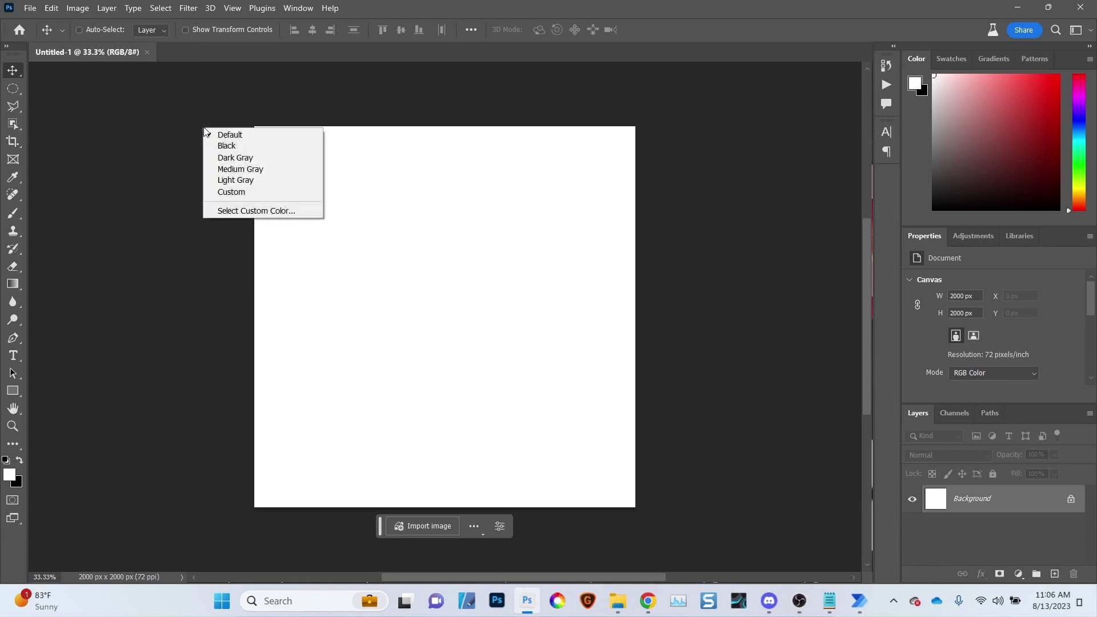
key(Escape)
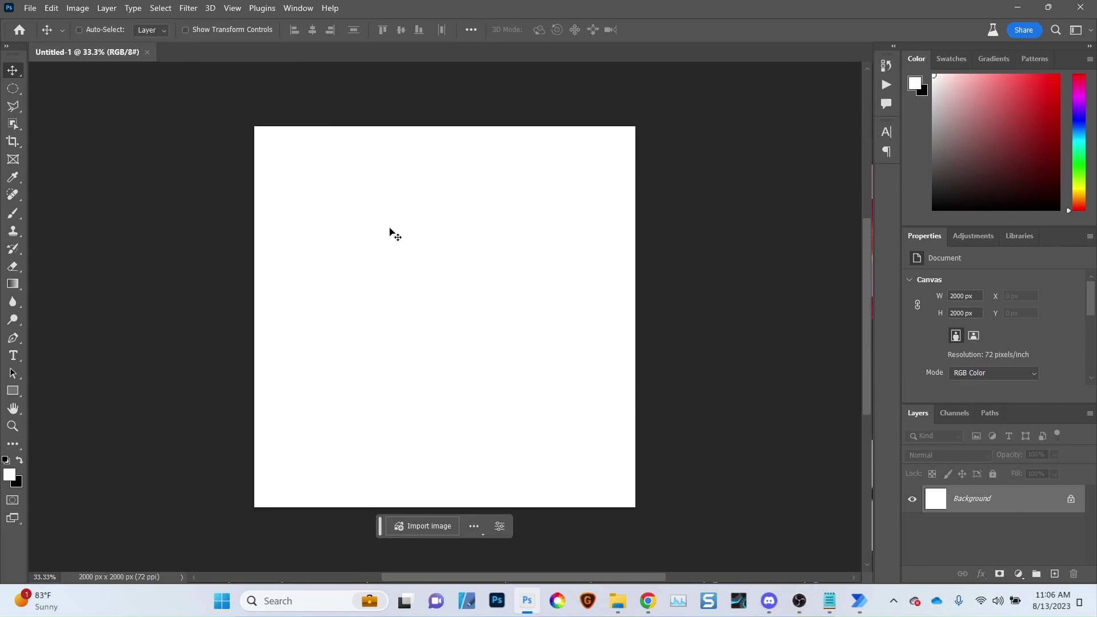
Place _Scenes_5.png from the Club Harlem - Outside scenes folder into the document and enlarge it to cover the whole canvas
key(alt+Tab)
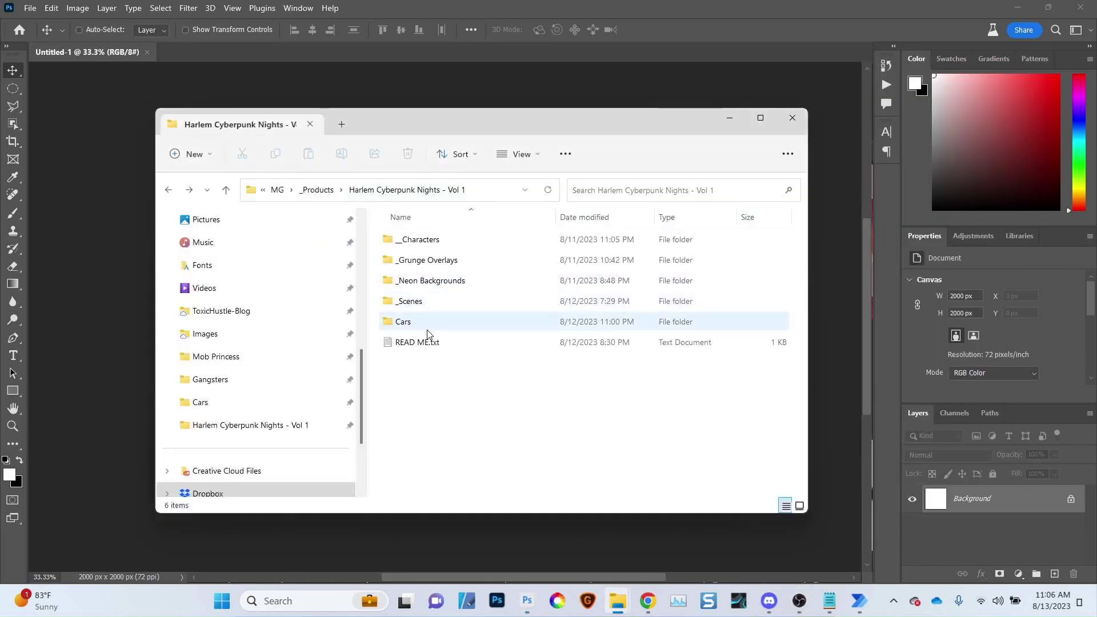
double_click(428, 303)
double_click(453, 241)
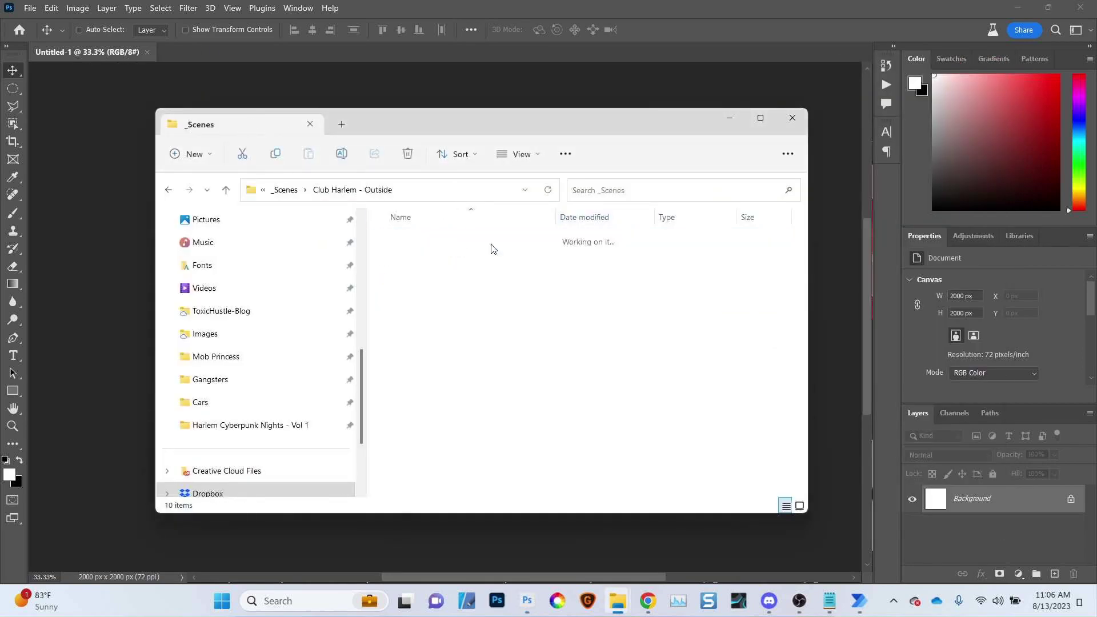
scroll(632, 370, down, 3)
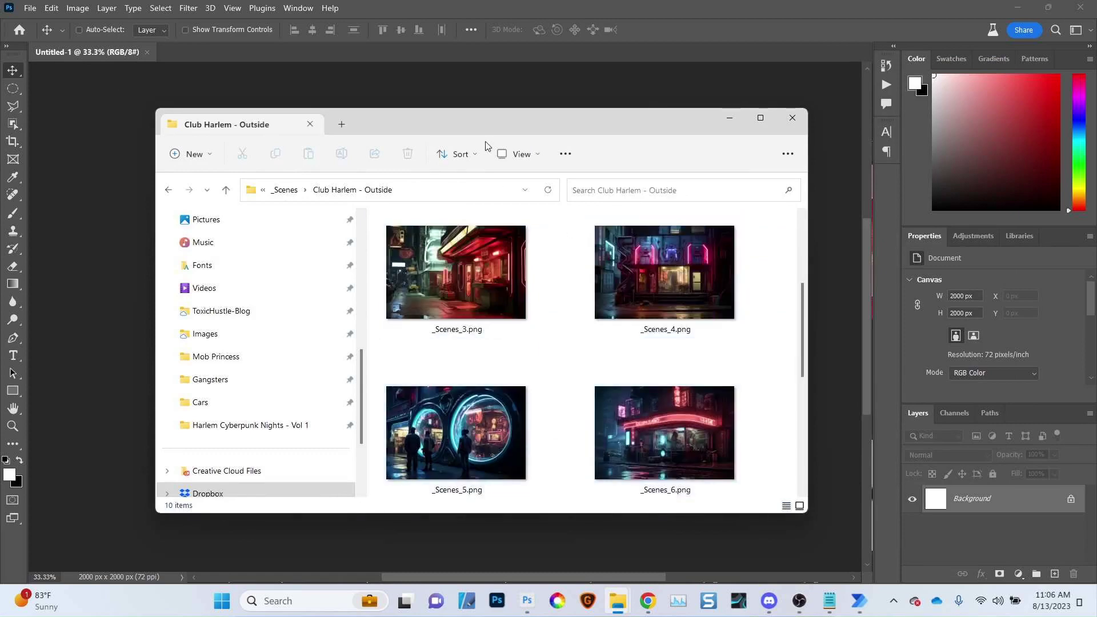
drag(482, 124, 708, 112)
click(683, 420)
drag(683, 453, 294, 289)
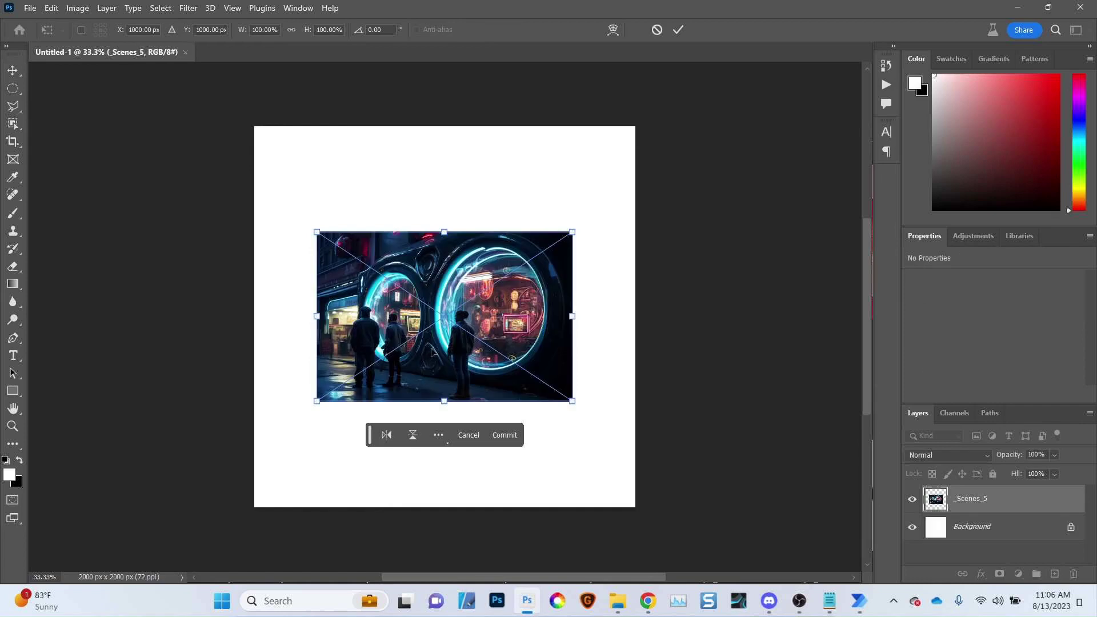
drag(574, 402, 730, 531)
key(Return)
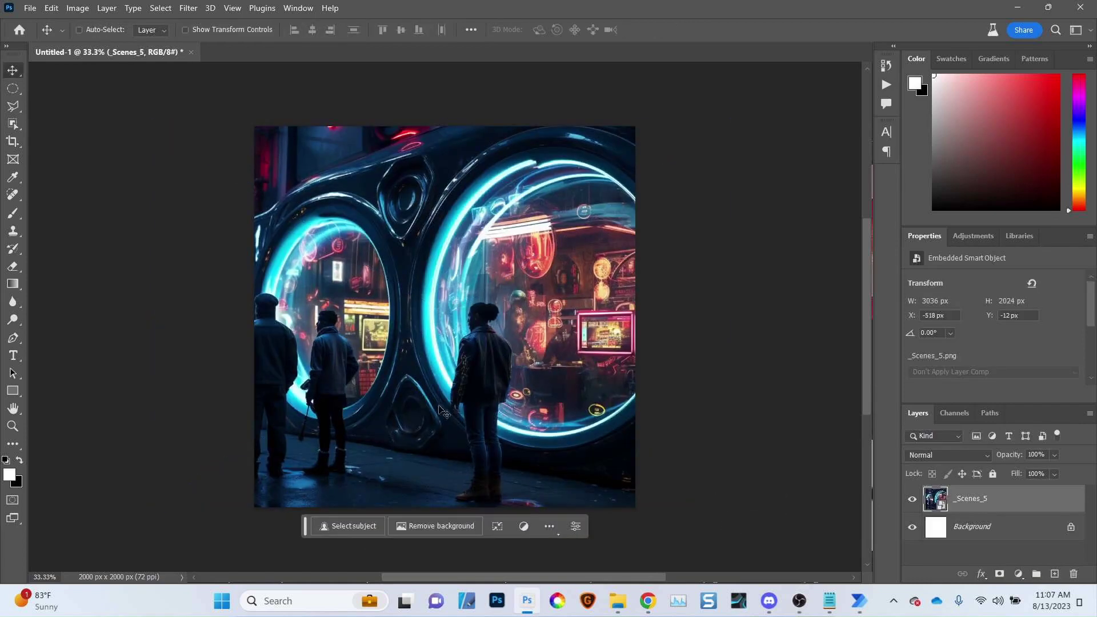
Place Cars_8.png from the pack's Cars folder into the document above the scene image
key(alt+Tab)
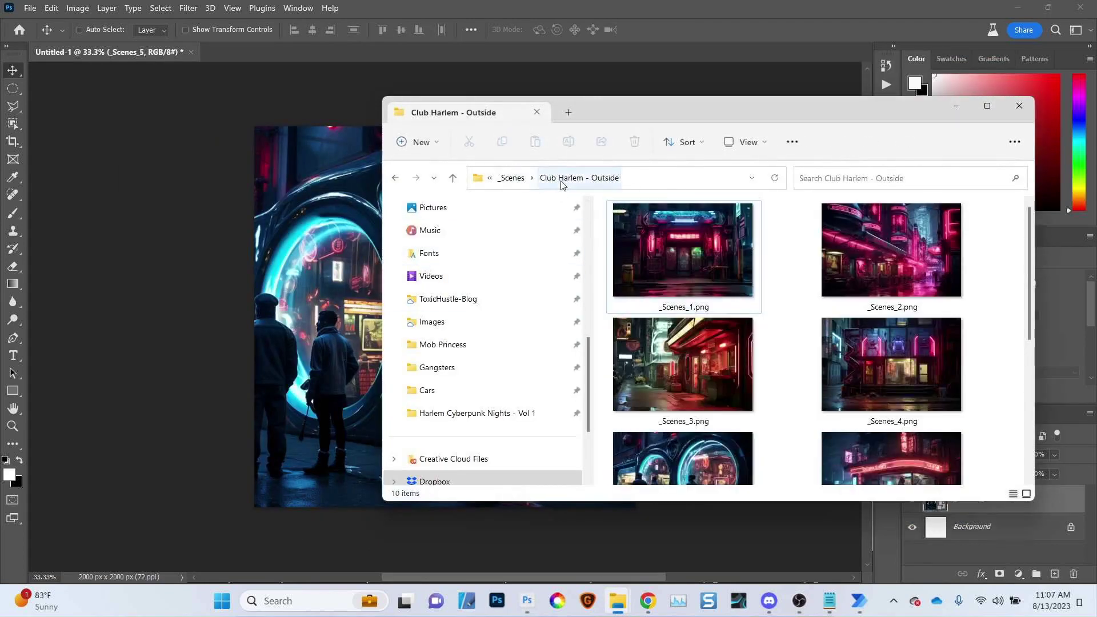
key(alt+Up)
key(alt+Up)
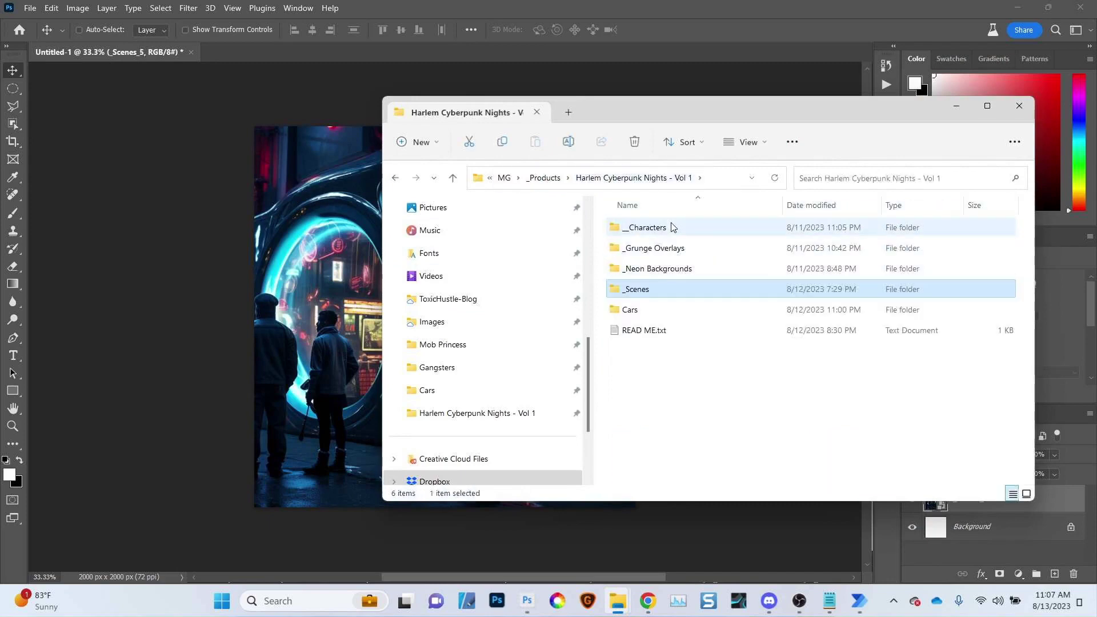
double_click(661, 310)
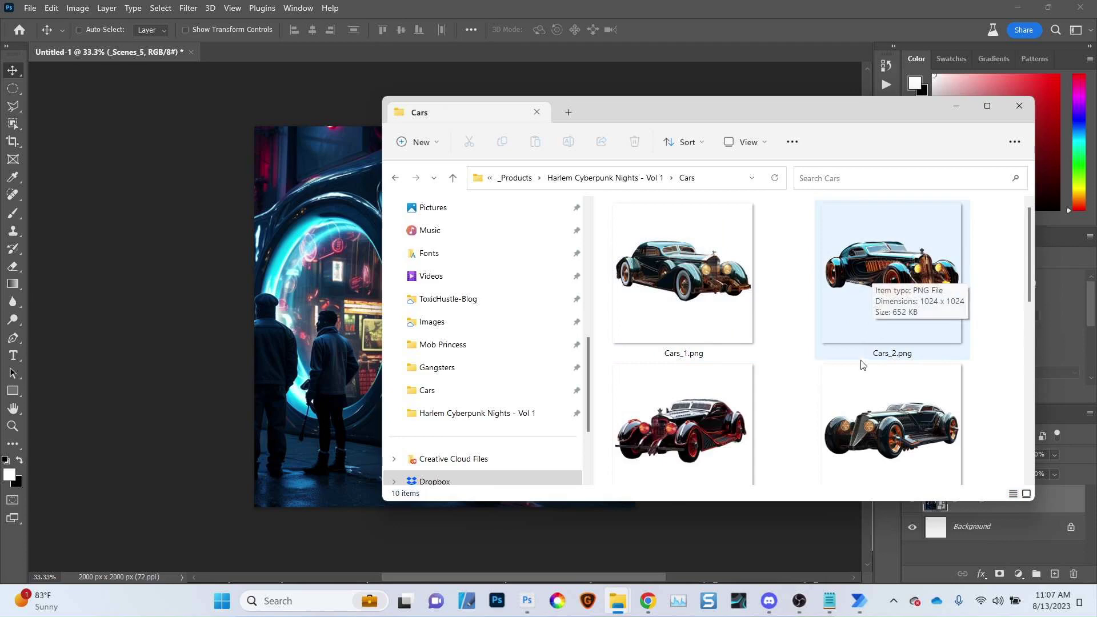
scroll(862, 364, down, 3)
scroll(866, 357, down, 5)
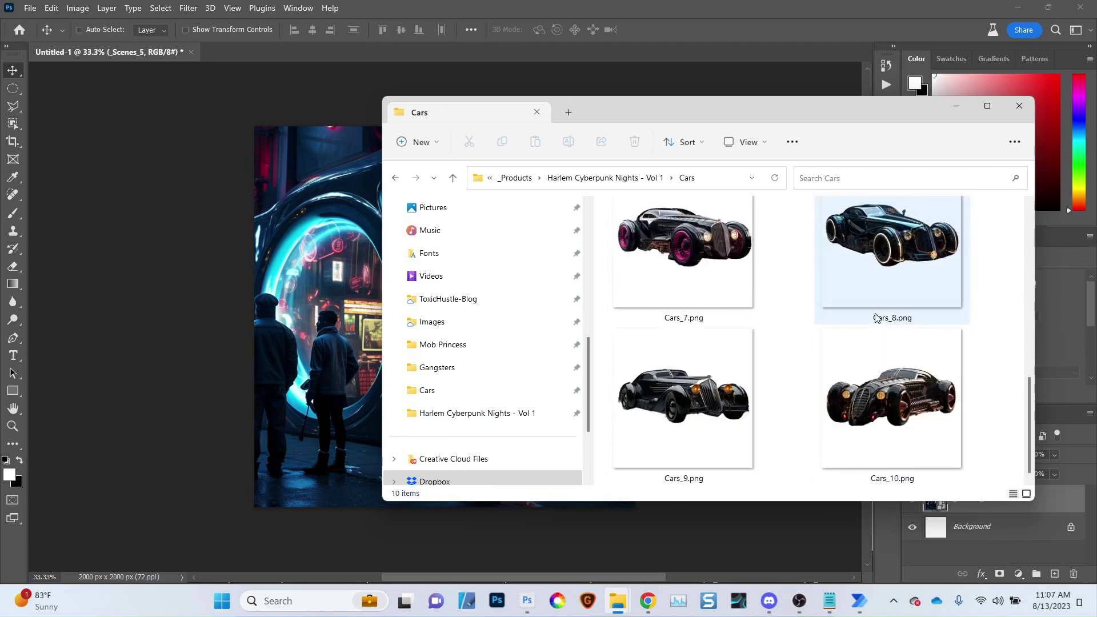
click(882, 276)
drag(901, 265, 312, 355)
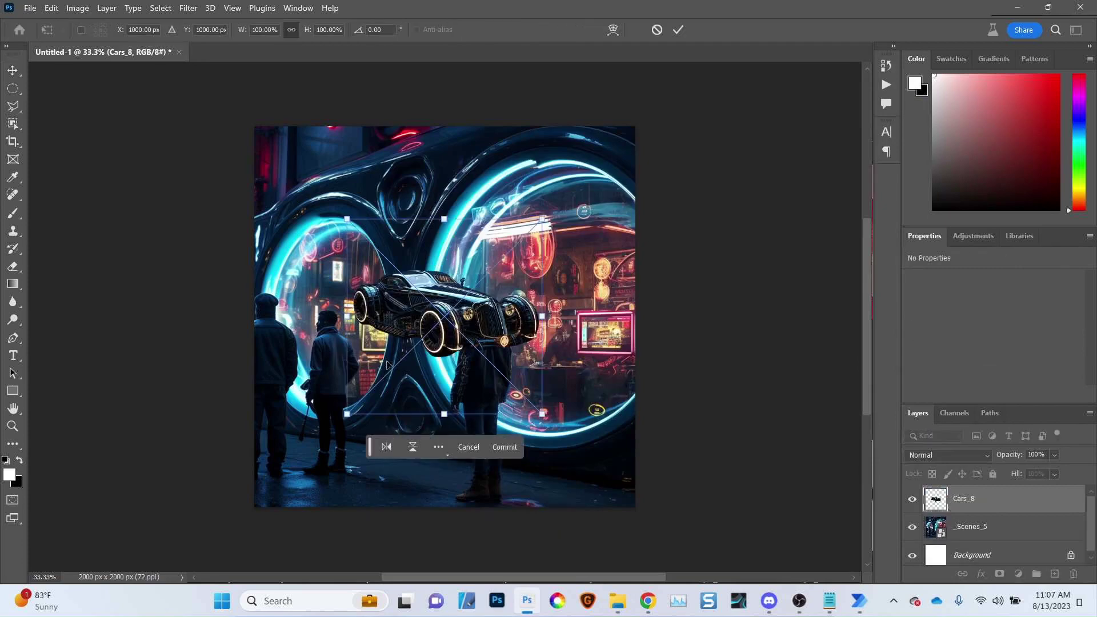
Scale the car to about 230% and position it across the lower left of the canvas, centred near X 619 px, Y 1801 px
drag(422, 324, 334, 449)
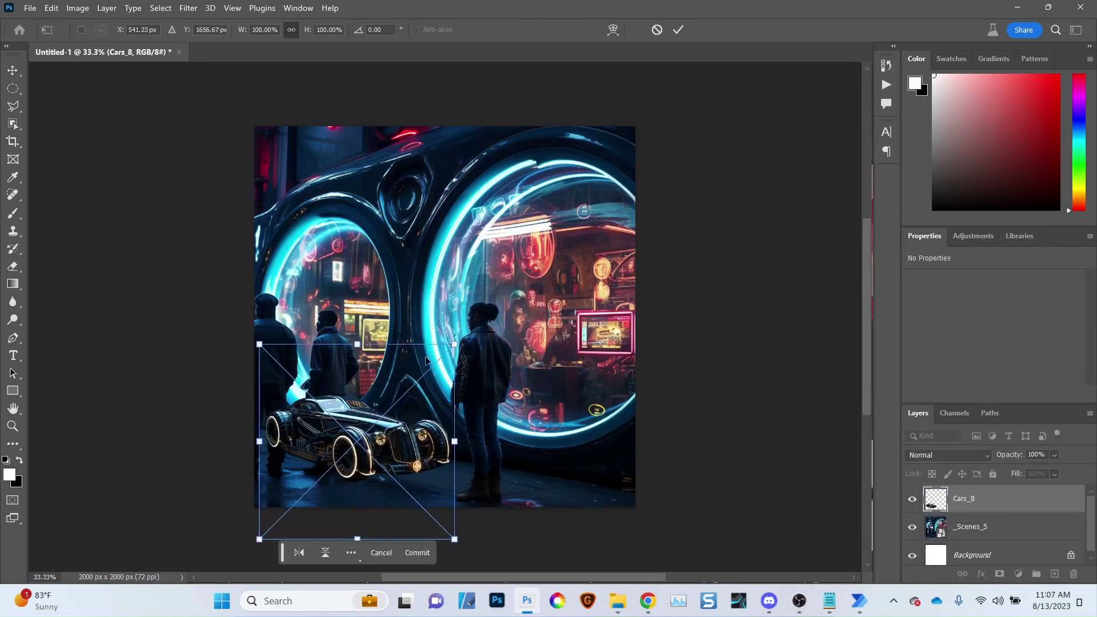
drag(456, 342, 633, 265)
drag(360, 441, 382, 469)
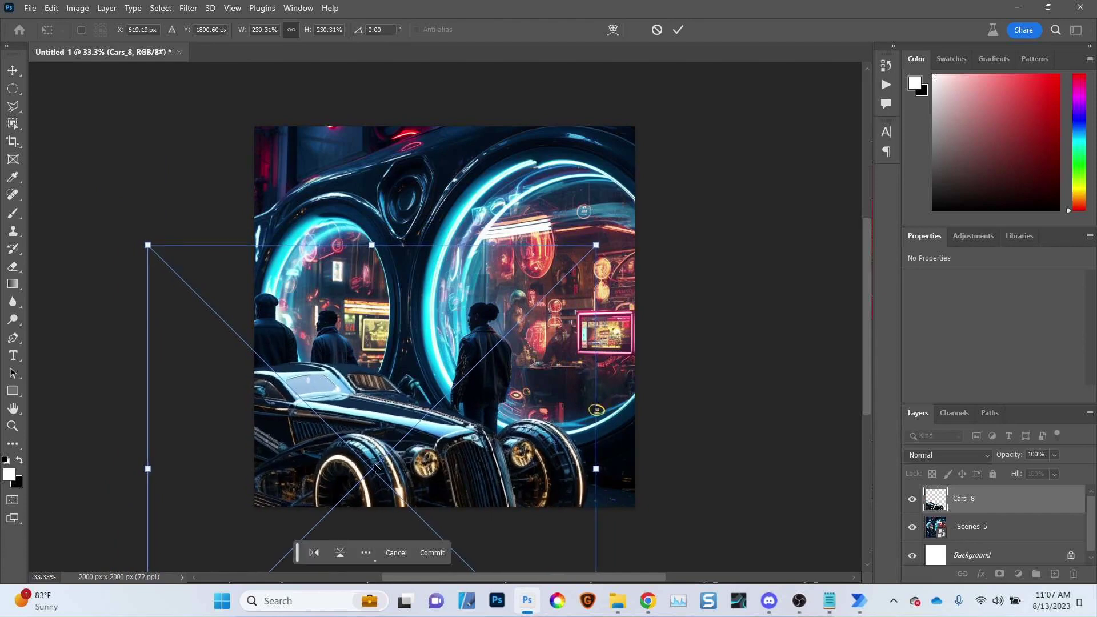
key(Return)
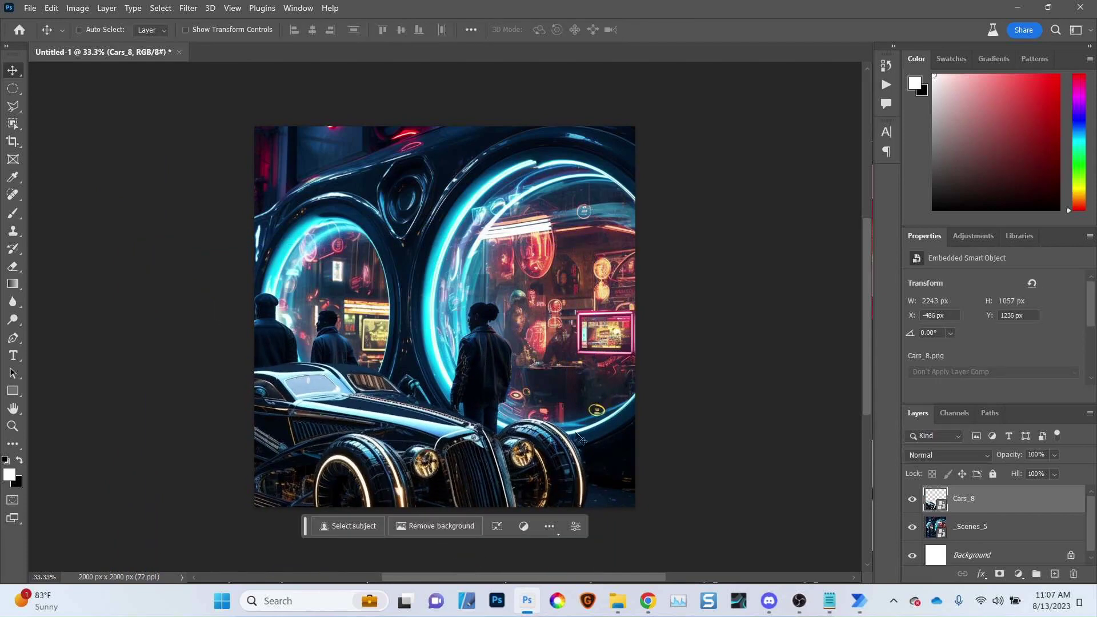
Switch to File Explorer and open the Mob Princess folder inside the pack's __Characters folder
key(super+Tab)
click(636, 178)
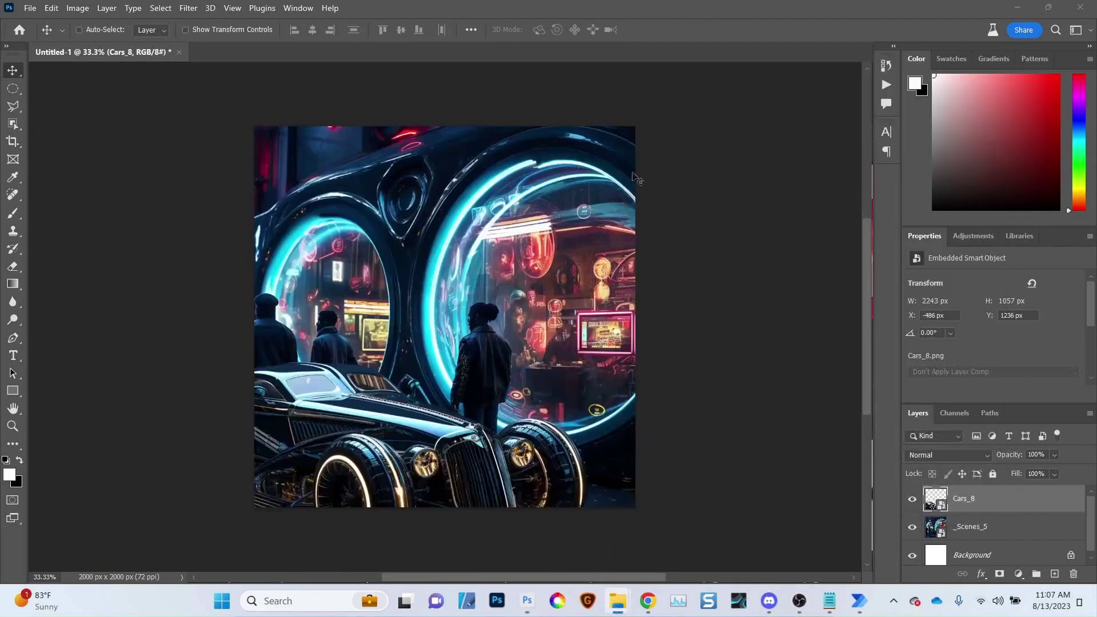
key(alt+Tab)
key(alt+Tab)
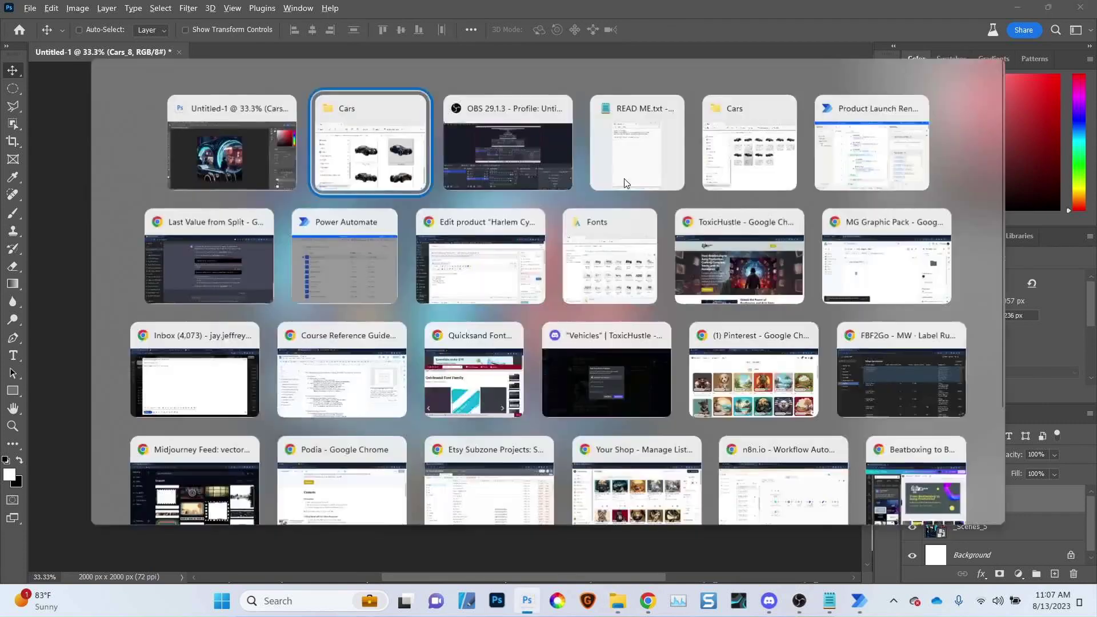
drag(553, 98, 554, 102)
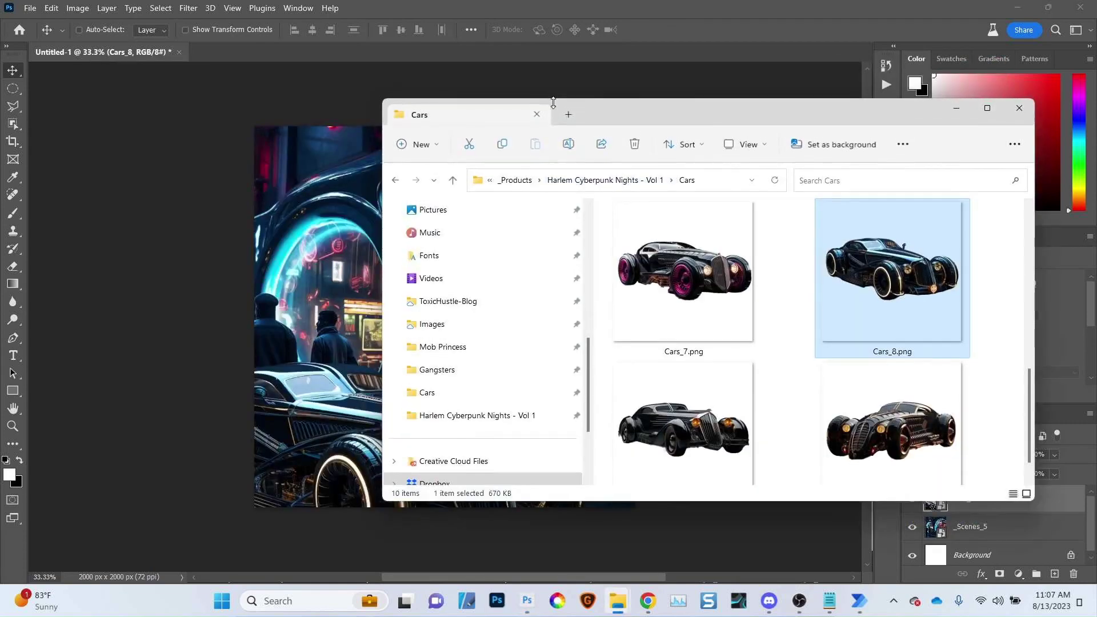
click(566, 178)
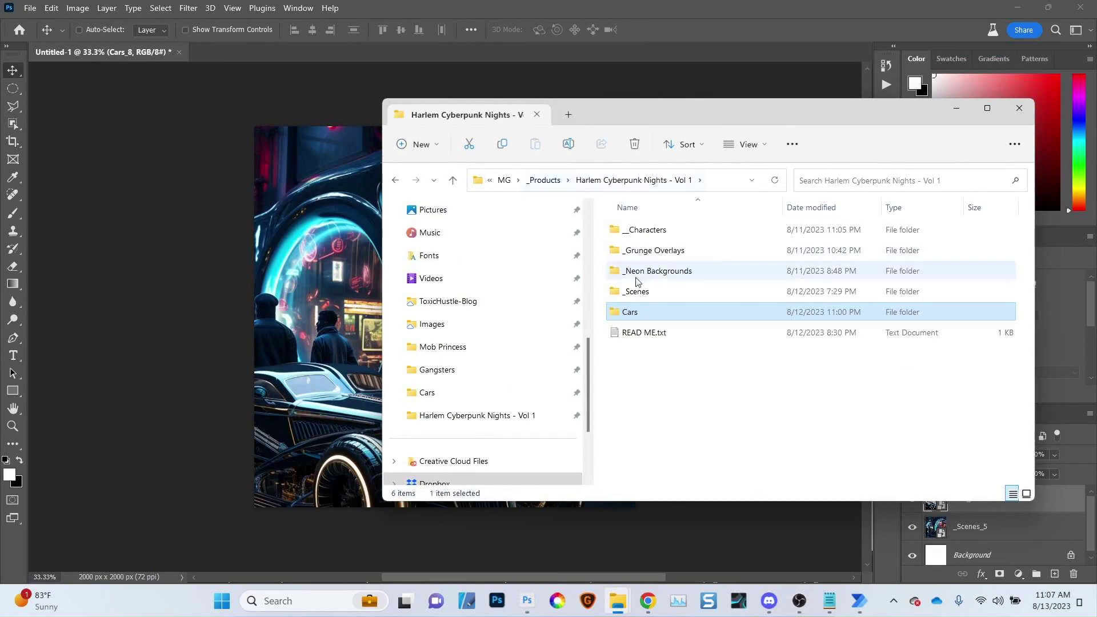
click(632, 229)
double_click(632, 229)
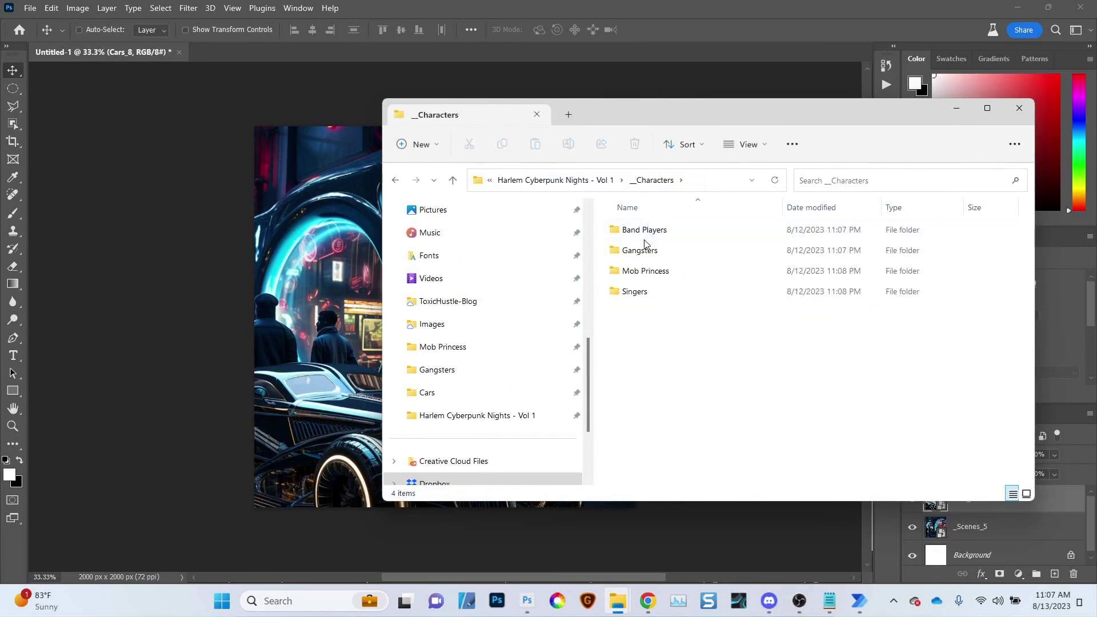
click(645, 260)
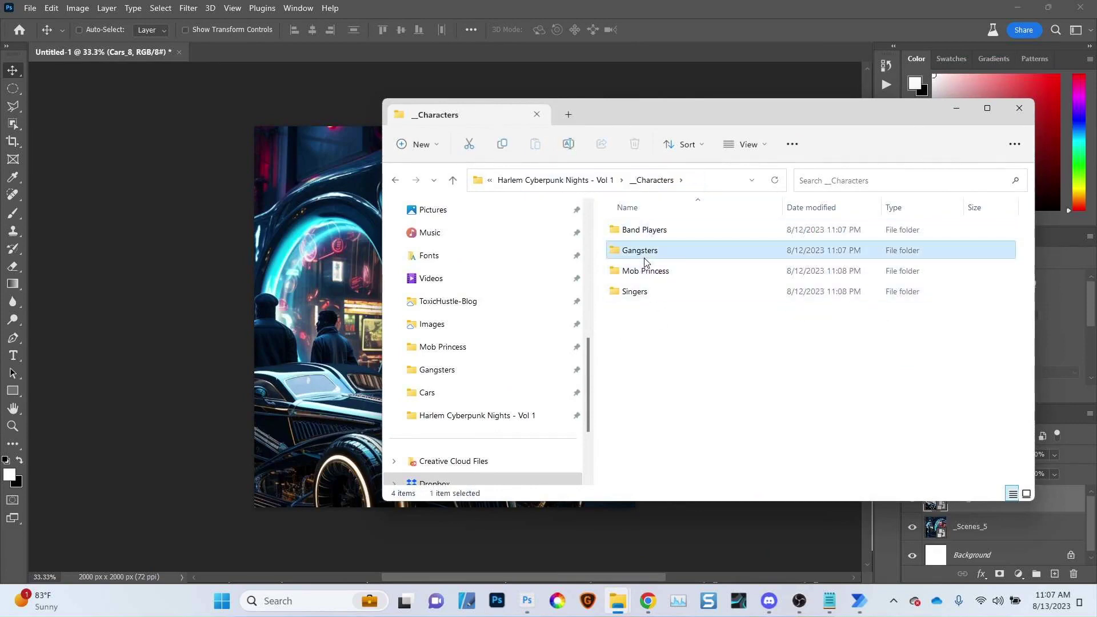
double_click(646, 271)
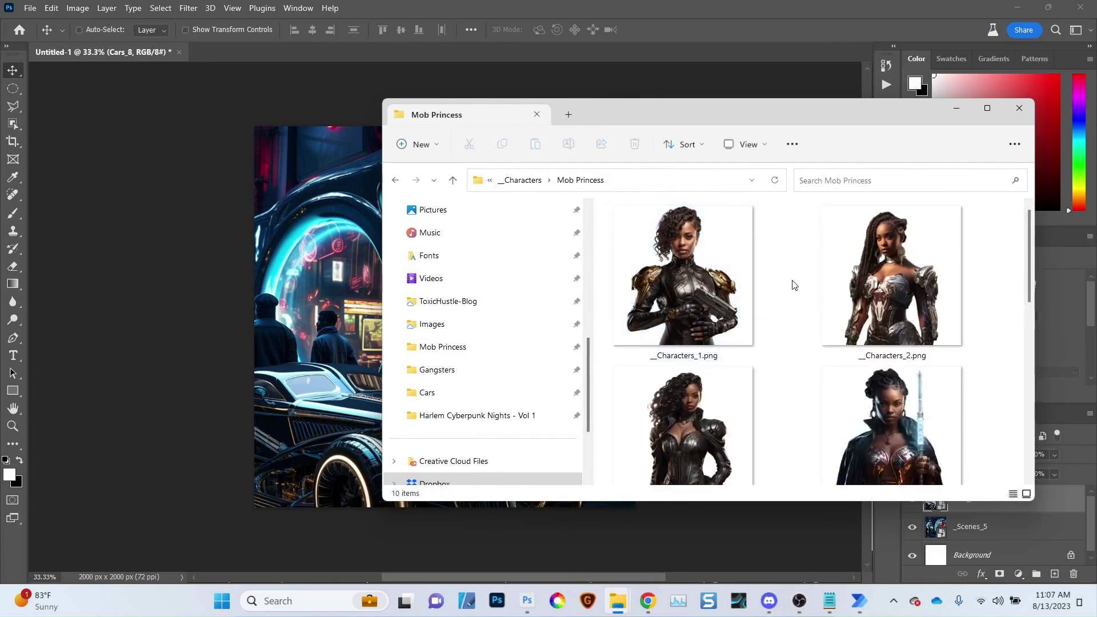
Place __Characters_4.png in the document and position it at the canvas's lower centre, near X 676 px, Y 1016 px
drag(878, 417, 321, 284)
drag(458, 350, 479, 448)
click(525, 544)
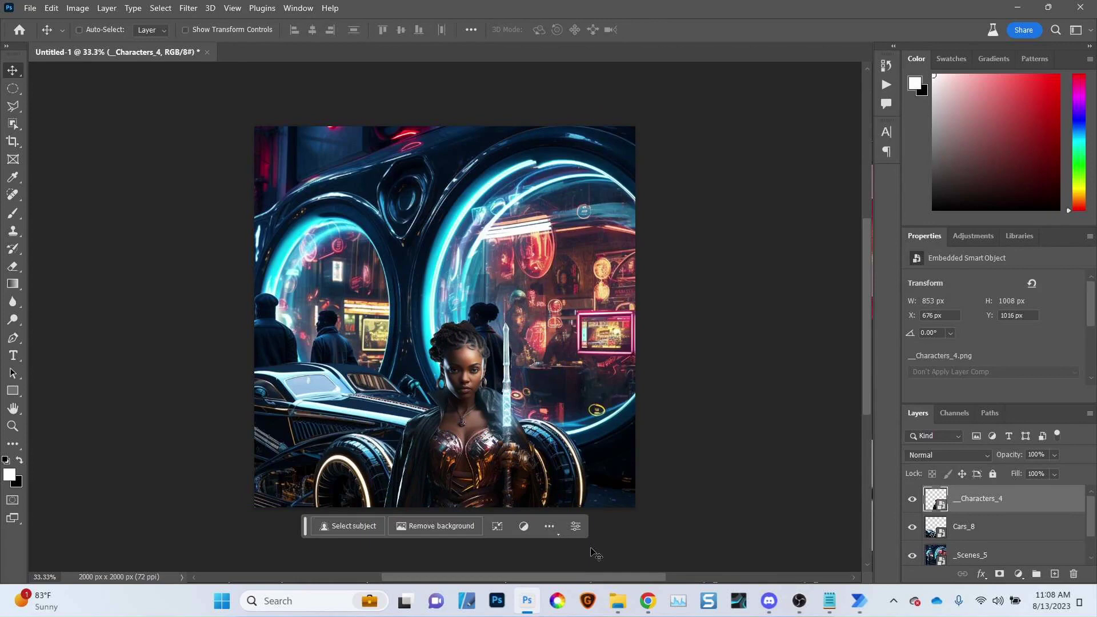
Place __Characters_6.png from the Gangsters folder at the canvas's lower right, near X 1154 px, Y 1096 px
key(alt+Tab)
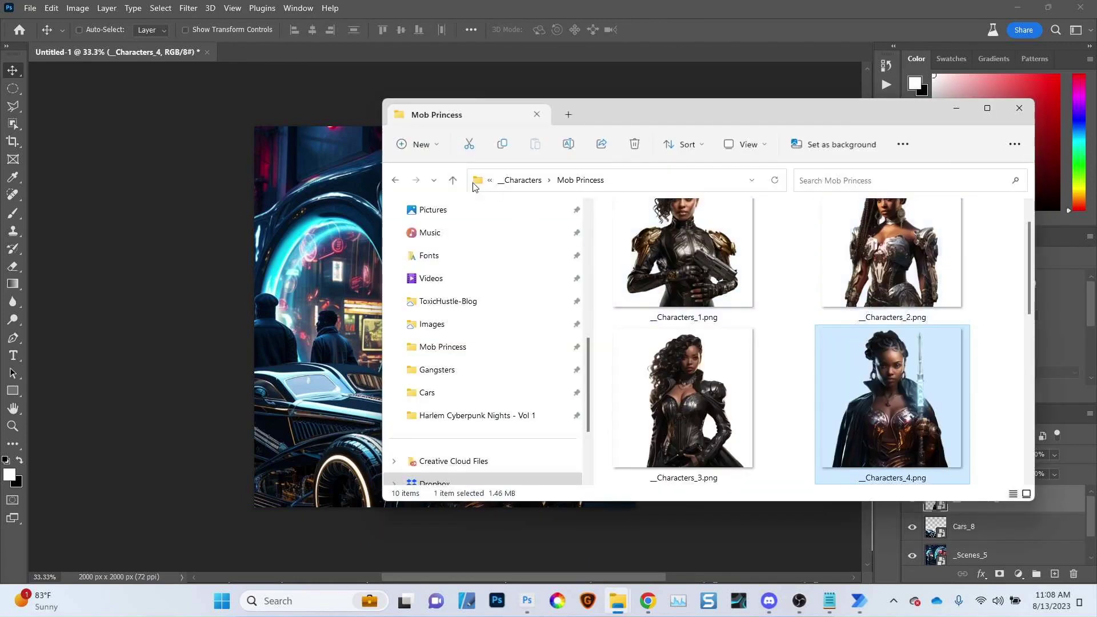
click(394, 180)
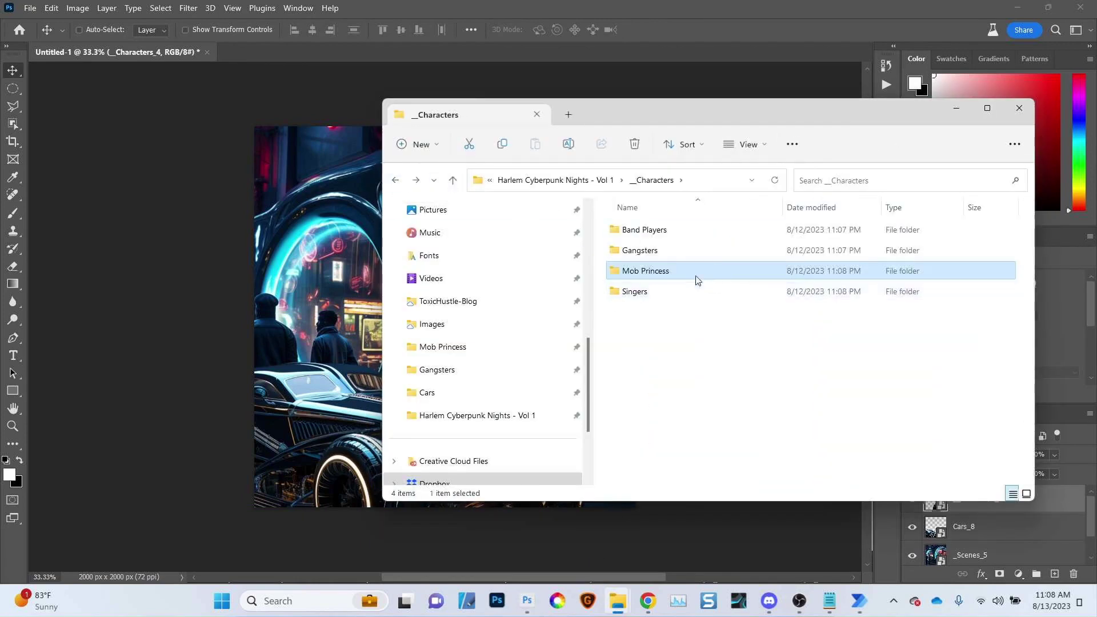
double_click(666, 251)
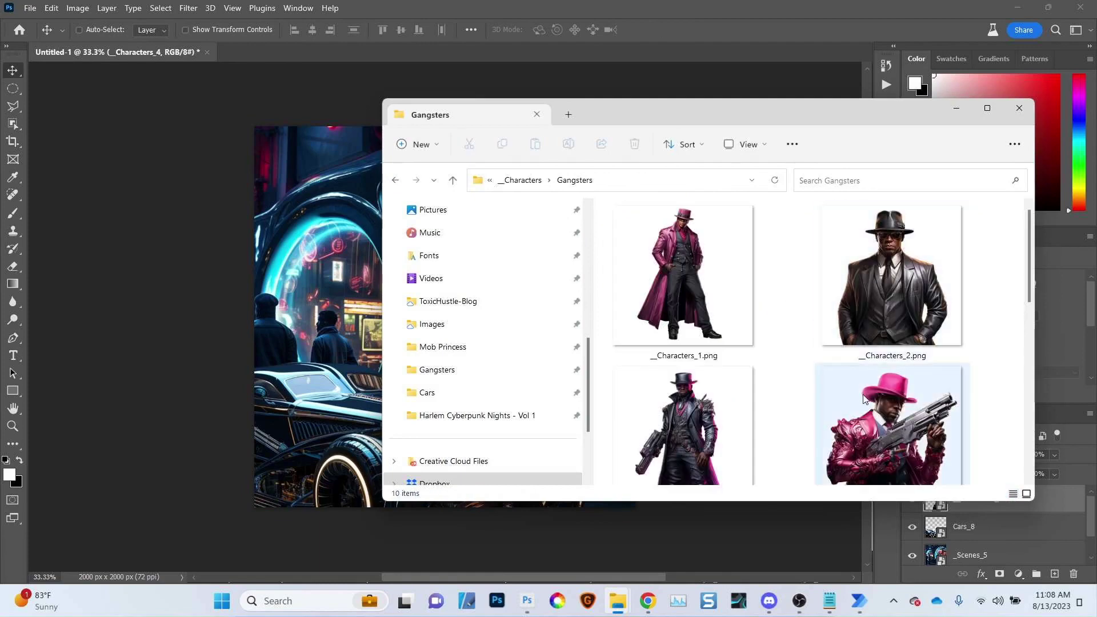
scroll(863, 398, down, 5)
click(864, 398)
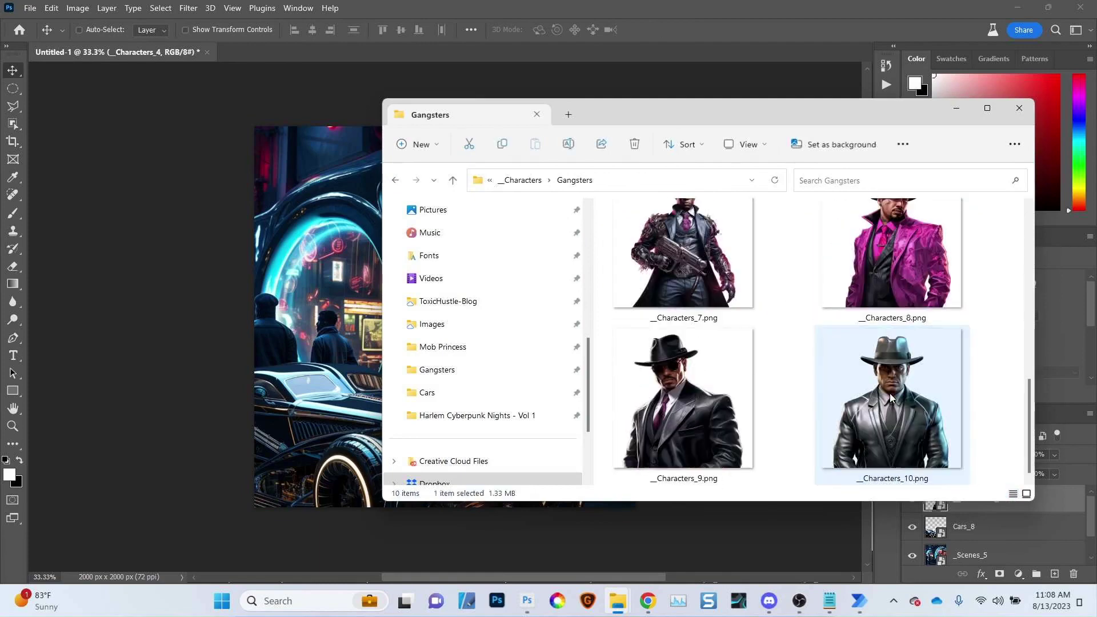
scroll(890, 398, up, 4)
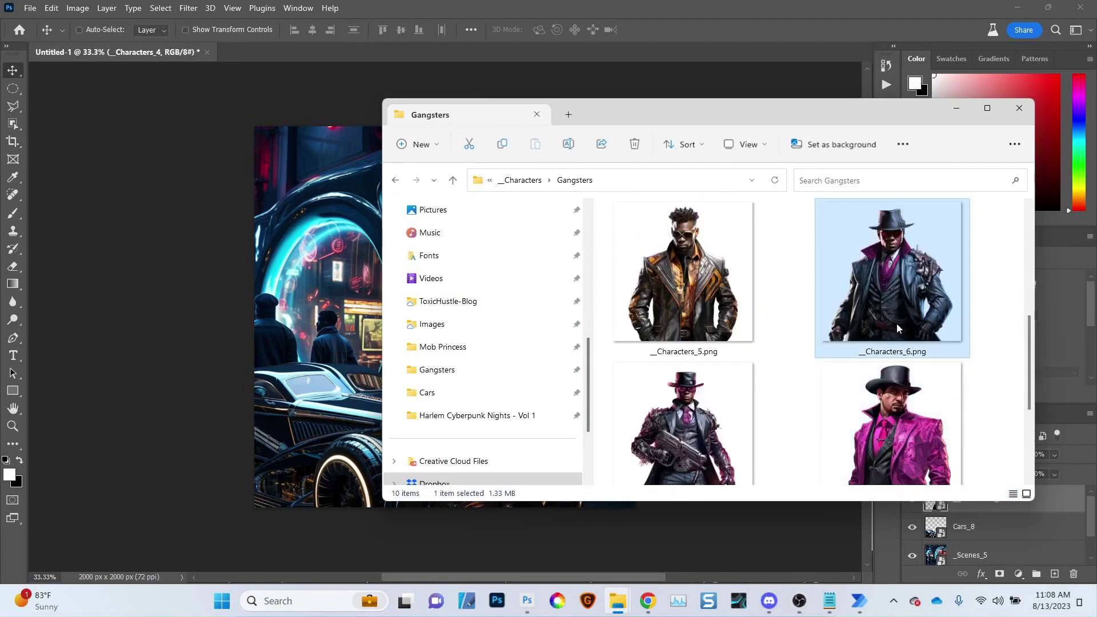
drag(916, 276, 408, 289)
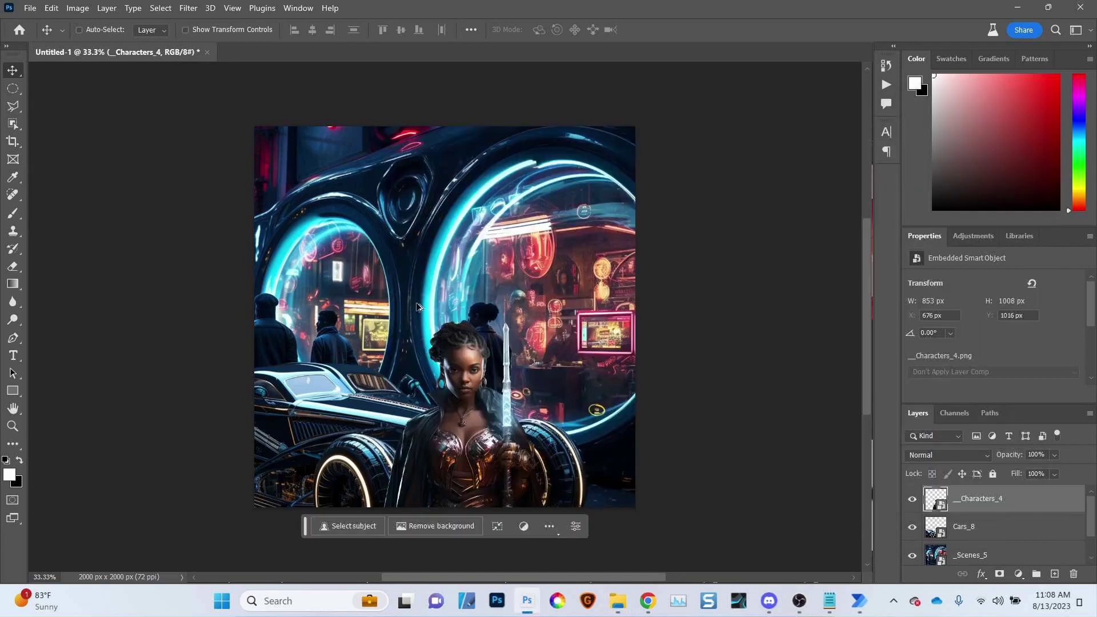
drag(432, 346, 545, 453)
key(Return)
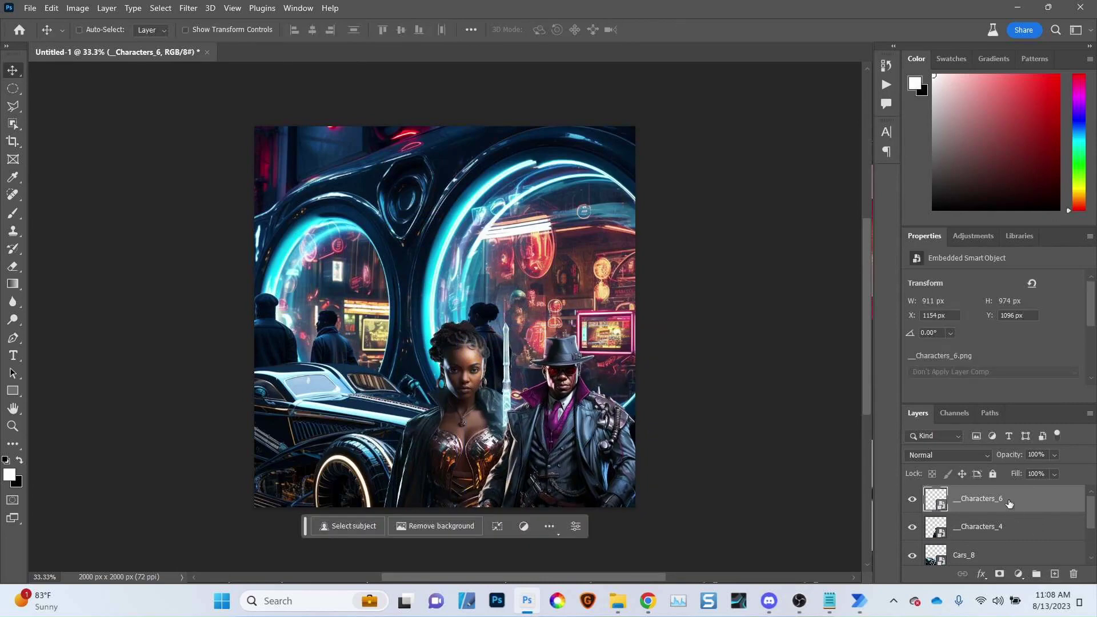
Move the __Characters_6 layer below __Characters_4 and enlarge it to about 1117 x 1194 px, near X 1062 px, Y 818 px
drag(1009, 503, 1009, 531)
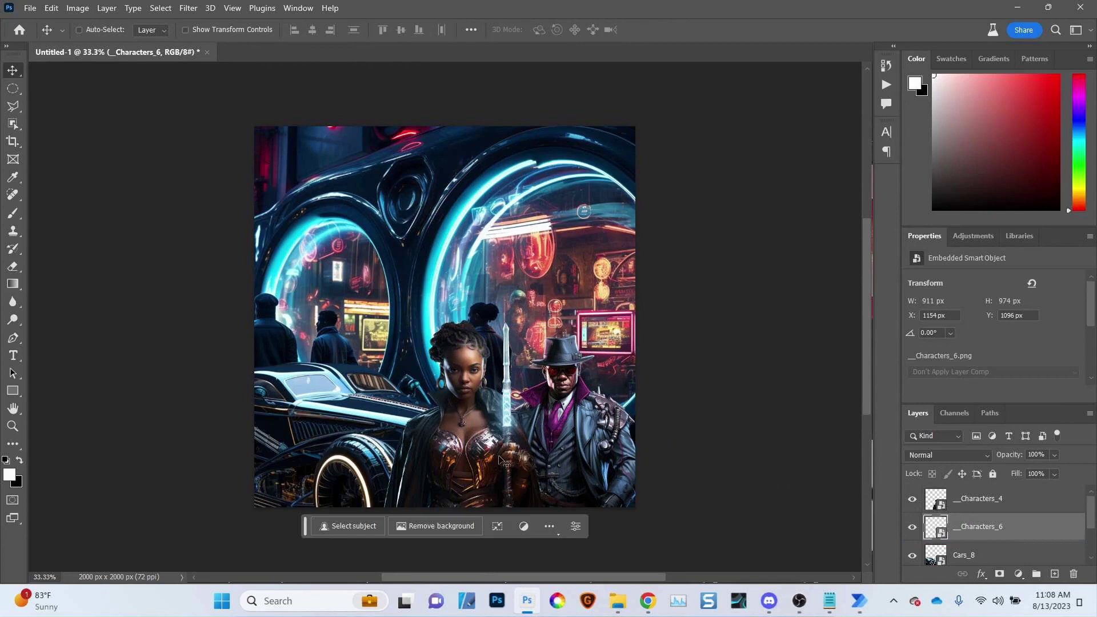
key(ctrl+t)
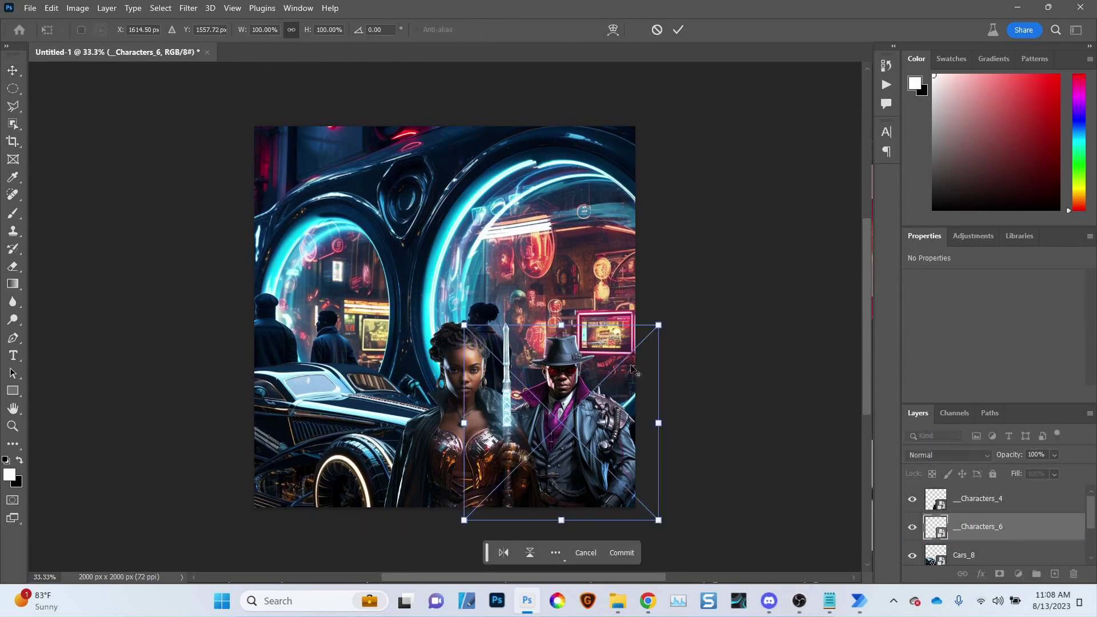
drag(660, 326, 680, 304)
drag(569, 394, 569, 361)
key(Return)
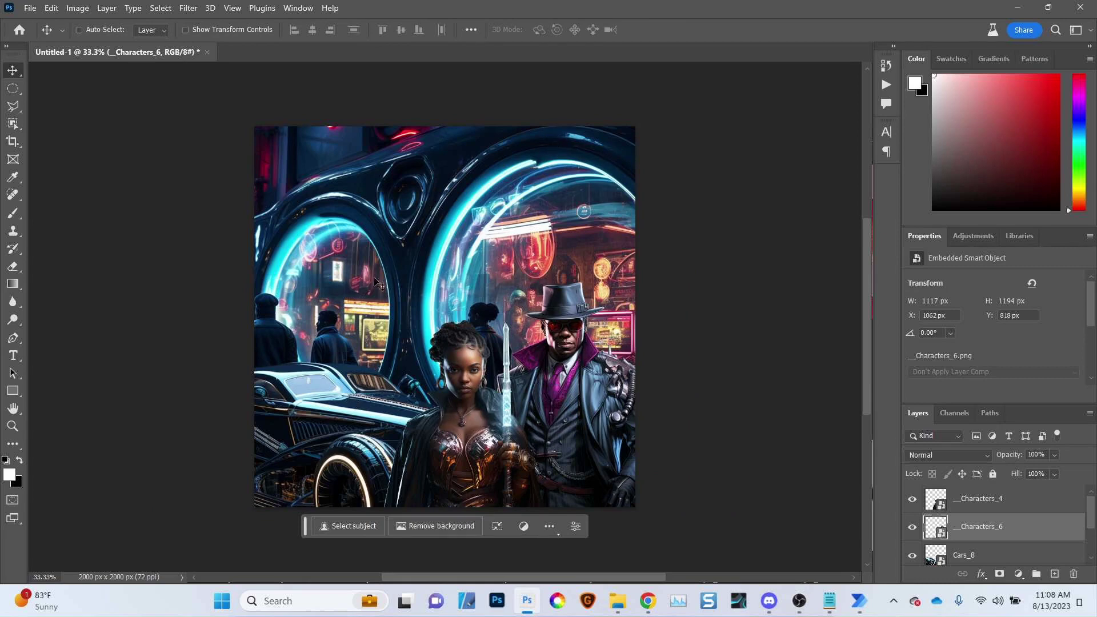
Go back to the Harlem Cyberpunk Nights - Vol 1 folder in File Explorer and review its subfolders
key(alt+Tab)
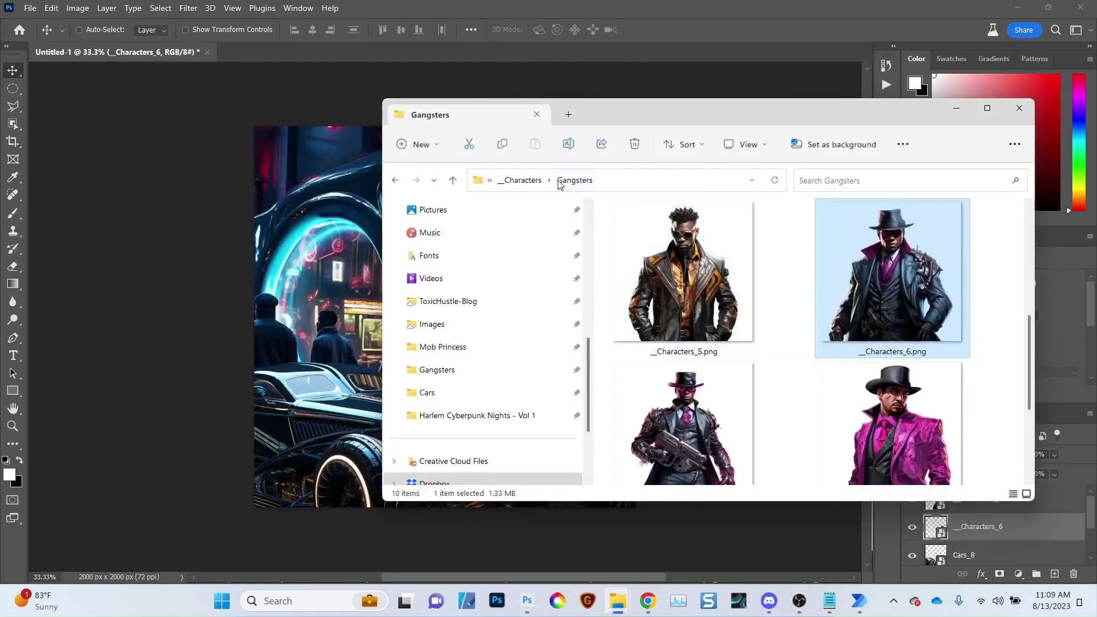
click(519, 180)
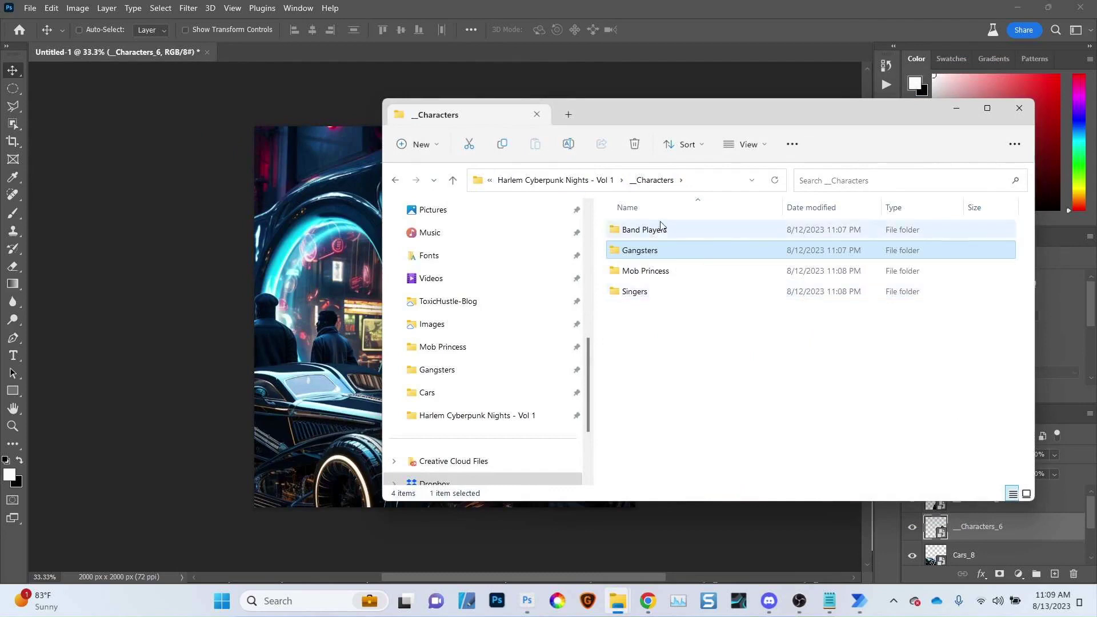
click(594, 180)
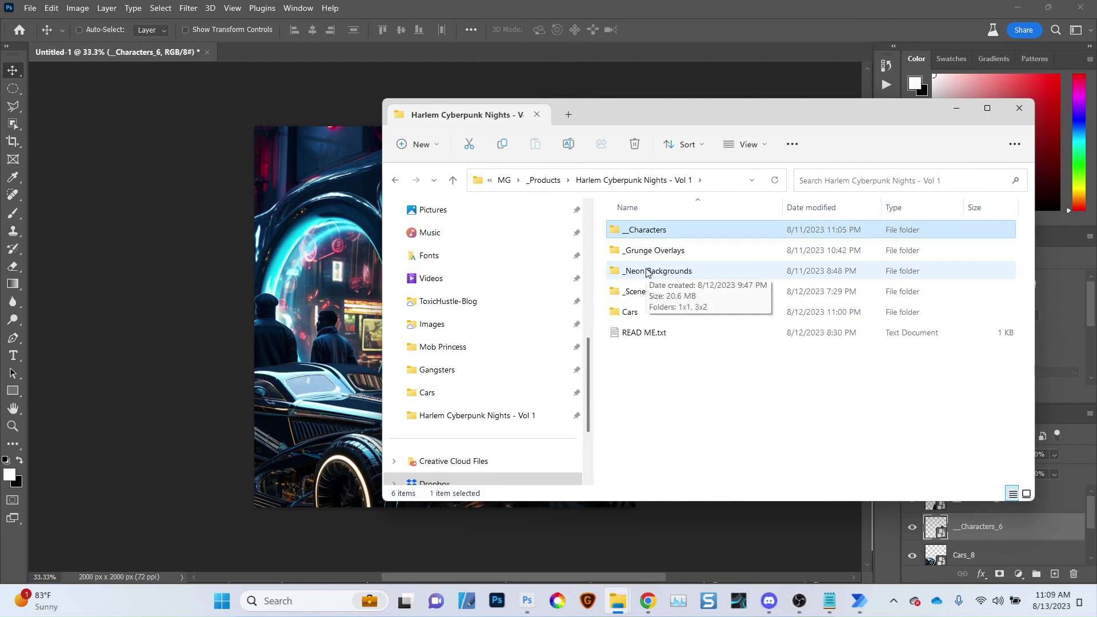
click(546, 24)
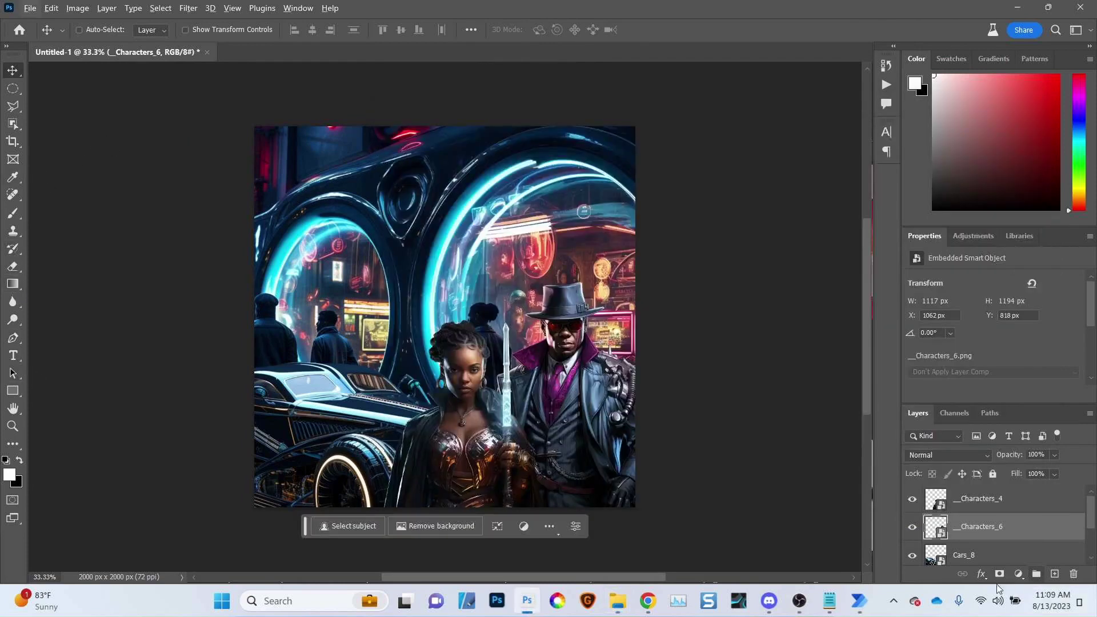
Switch to the pack's READ ME.txt and examine which fonts are listed for the artwork
click(829, 600)
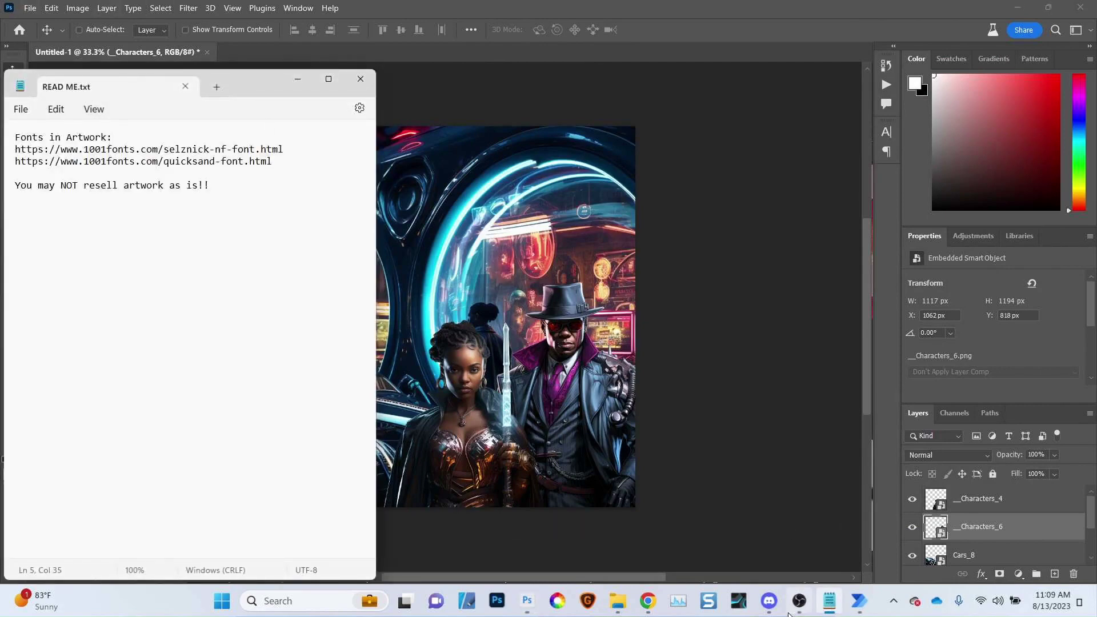
key(alt+Tab)
key(alt+Tab)
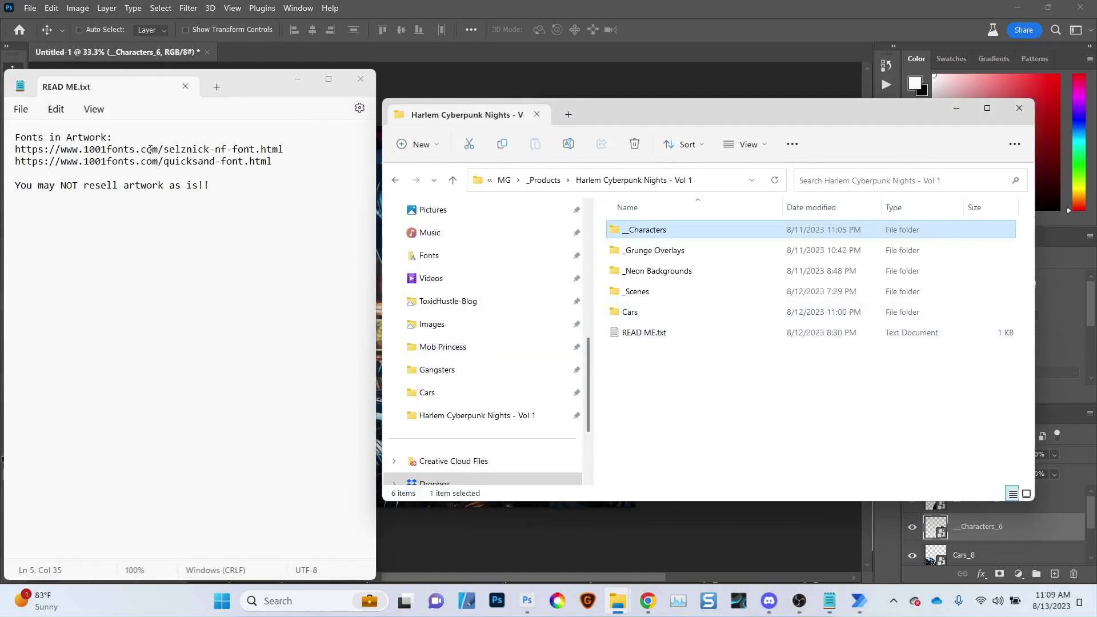
drag(167, 148, 218, 170)
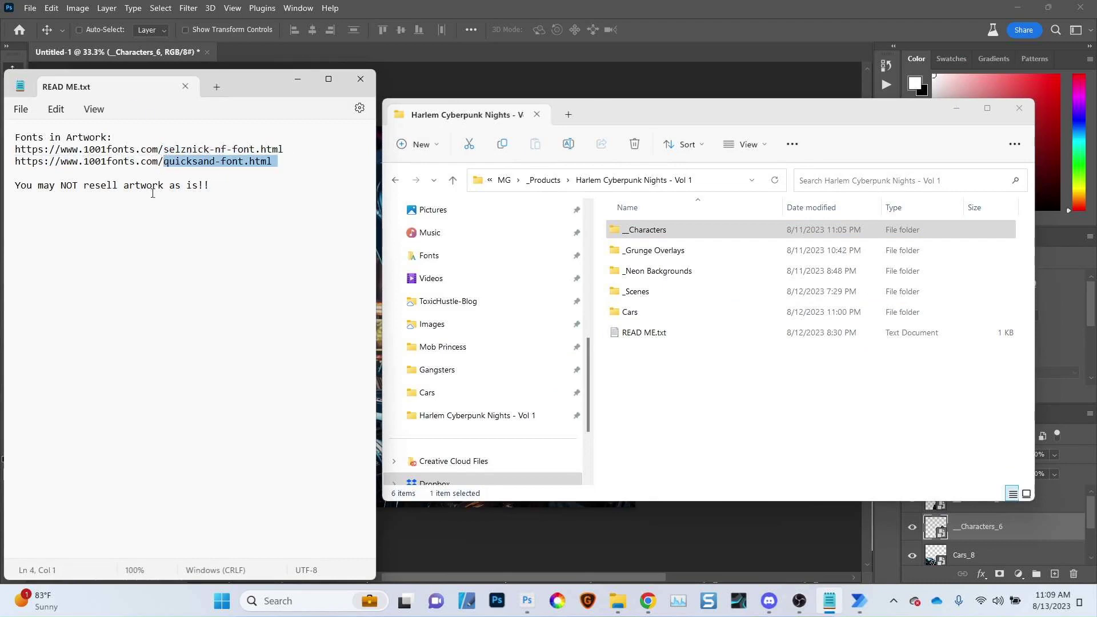
Set the Horizontal Type tool's font in Photoshop to Selznick Normal NF Regular, checking the font name in READ ME.txt
click(262, 8)
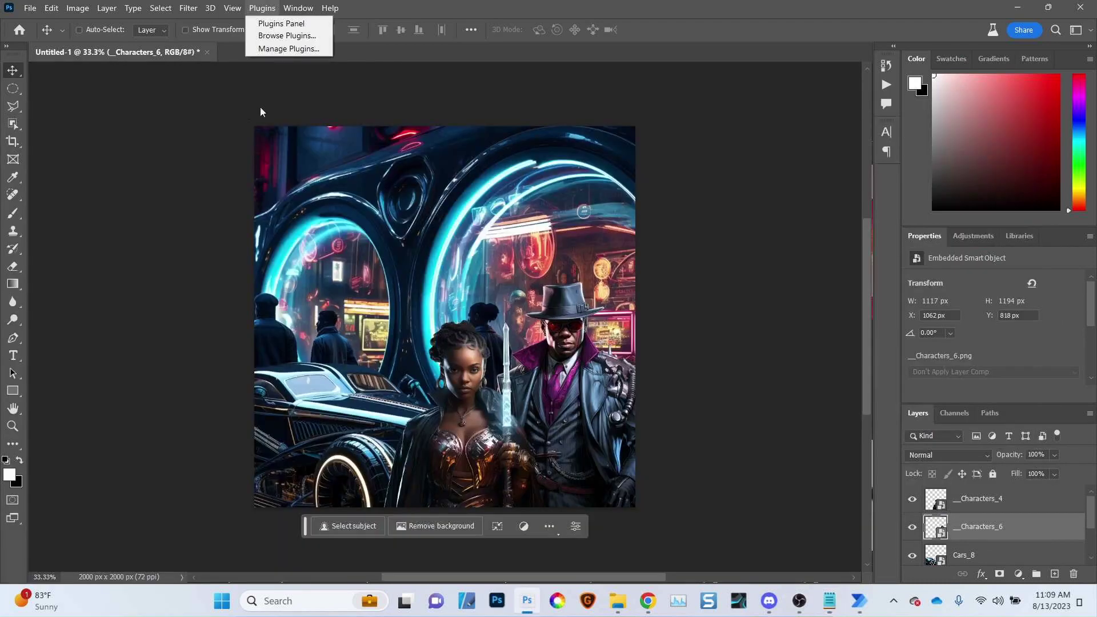
click(13, 355)
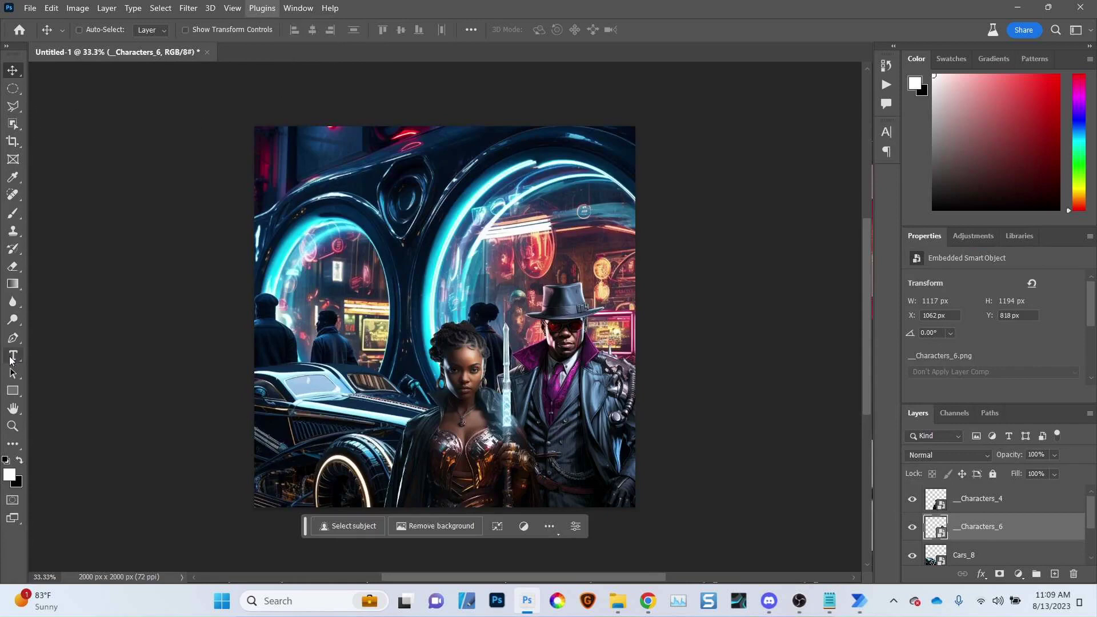
click(13, 355)
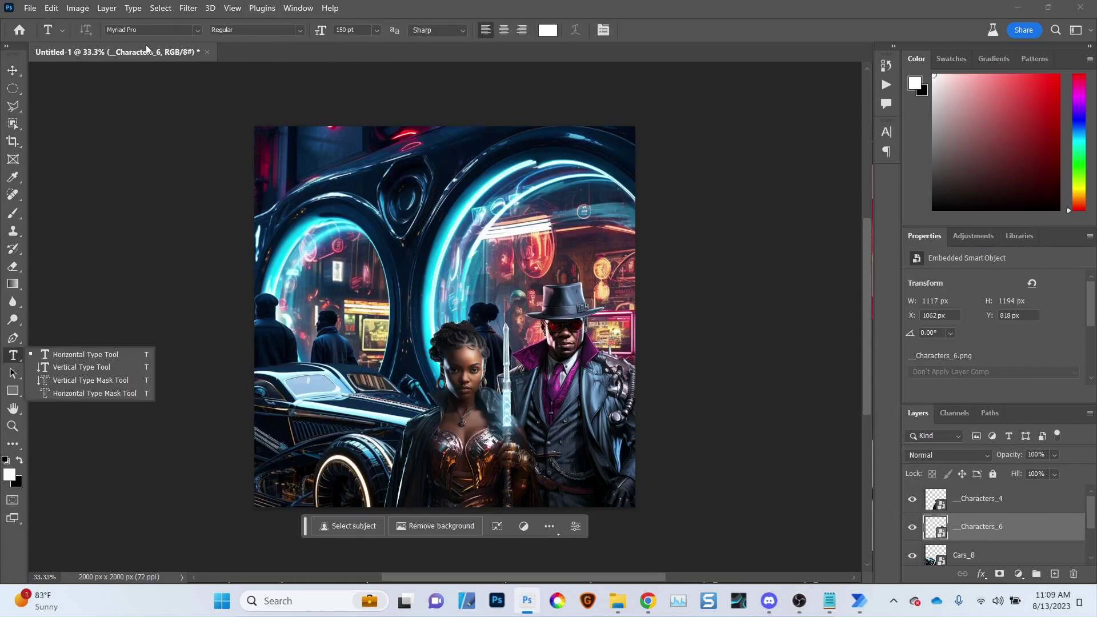
key(alt+Tab)
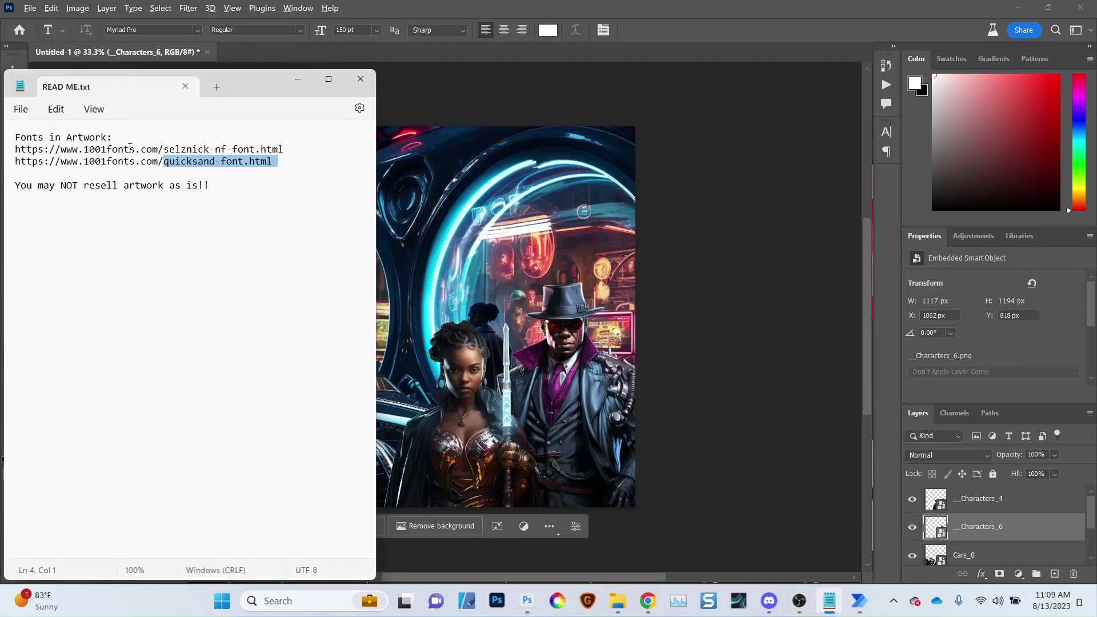
double_click(184, 150)
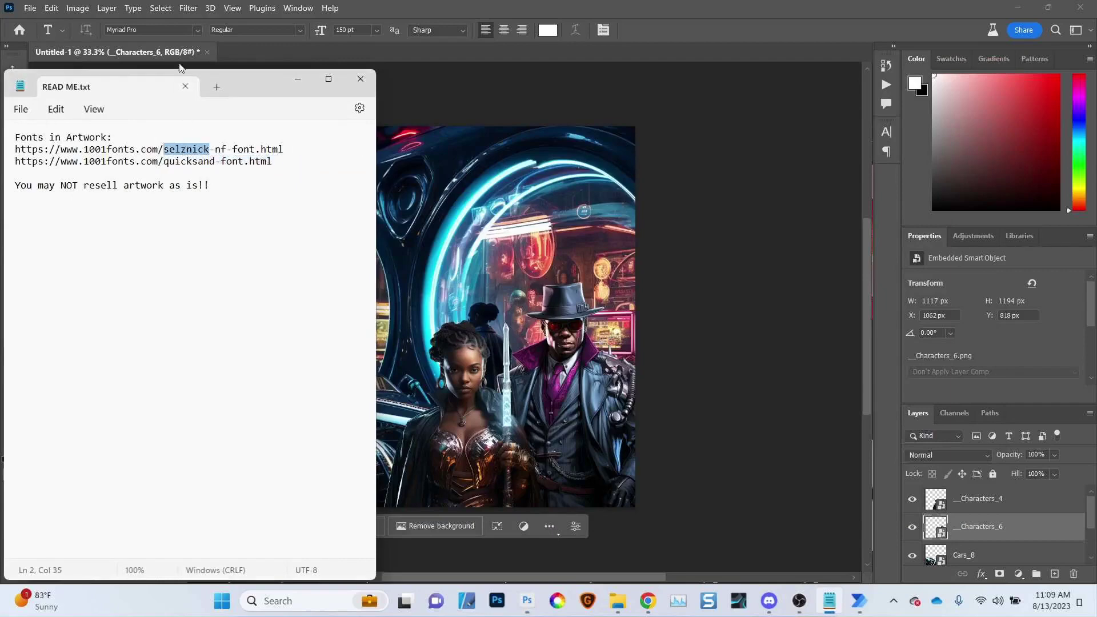
click(146, 28)
click(135, 30)
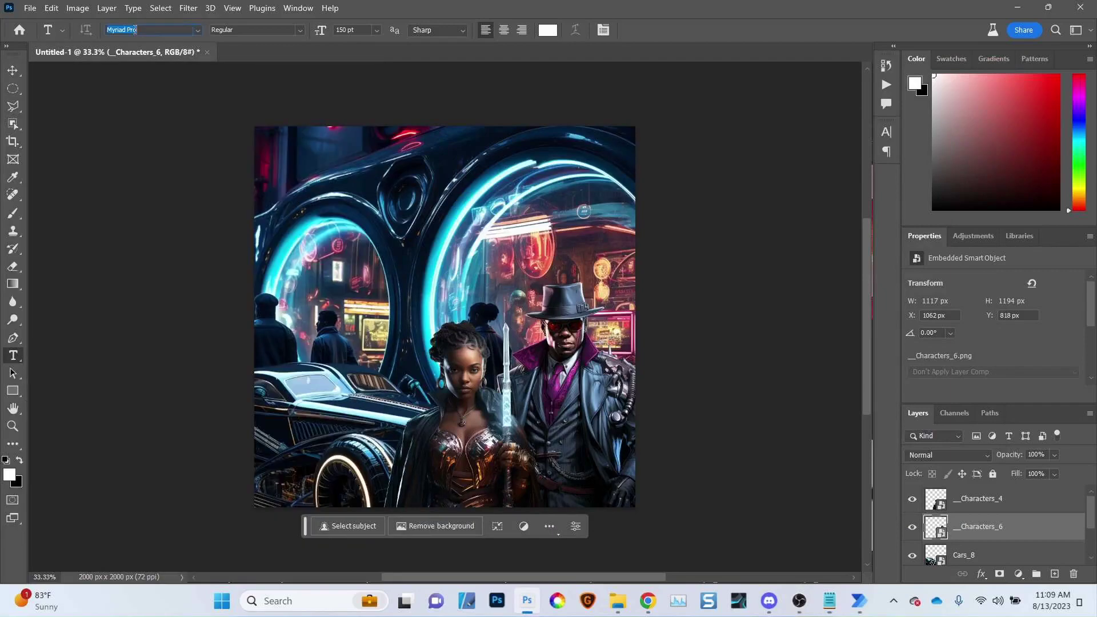
text(selznick)
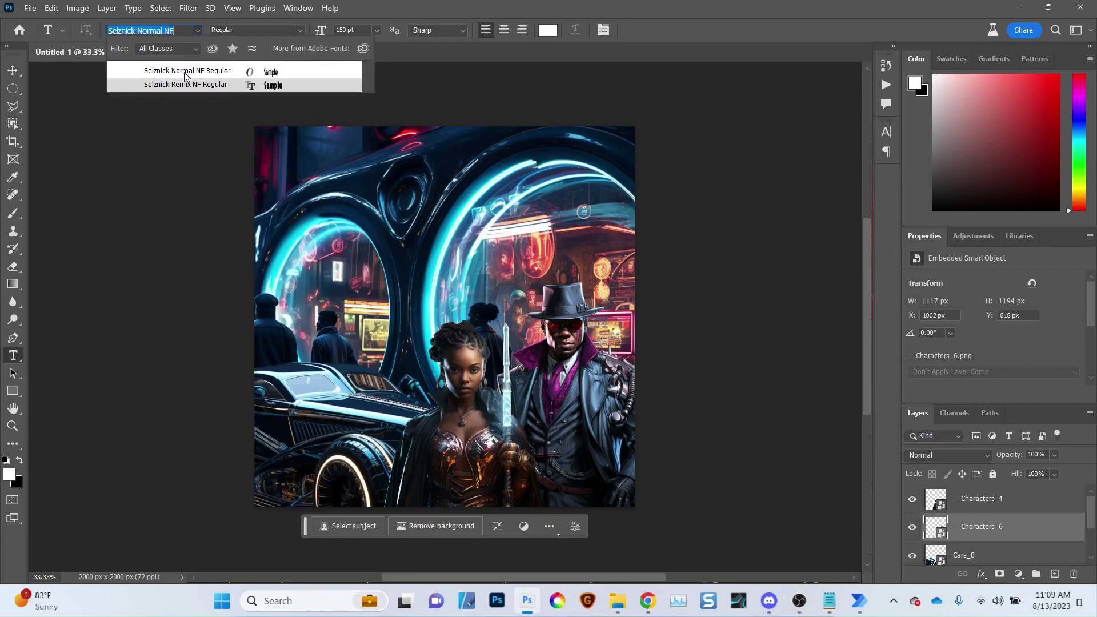
click(187, 73)
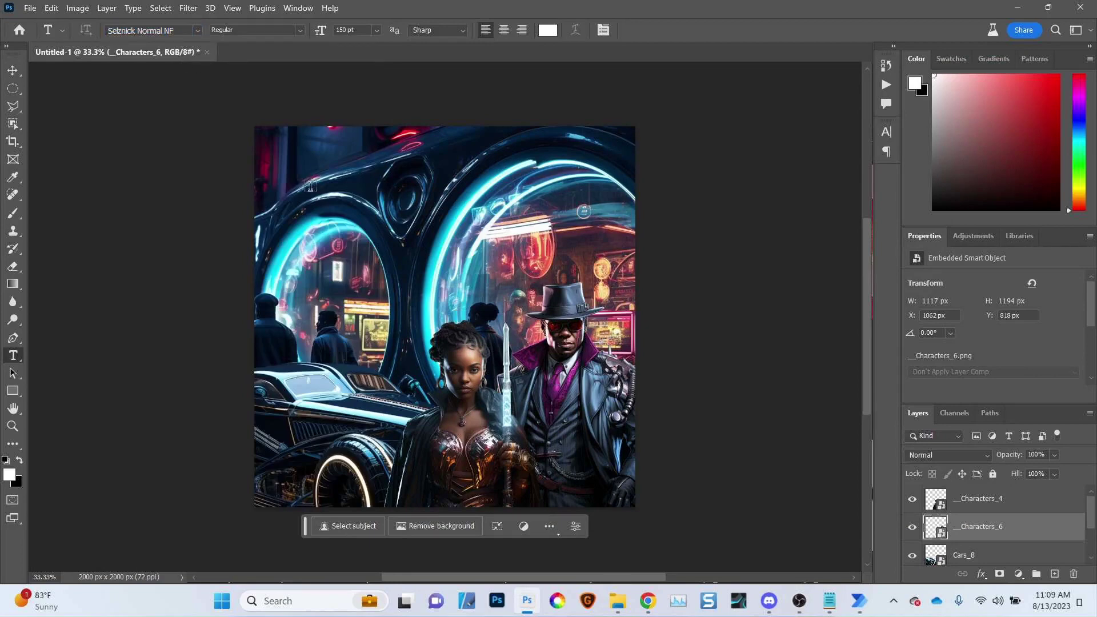
Place a text layer across the artwork's middle reading "Harlem Cyberpunk Nights - Vol 1", copying the wording from the folder path in File Explorer
click(353, 272)
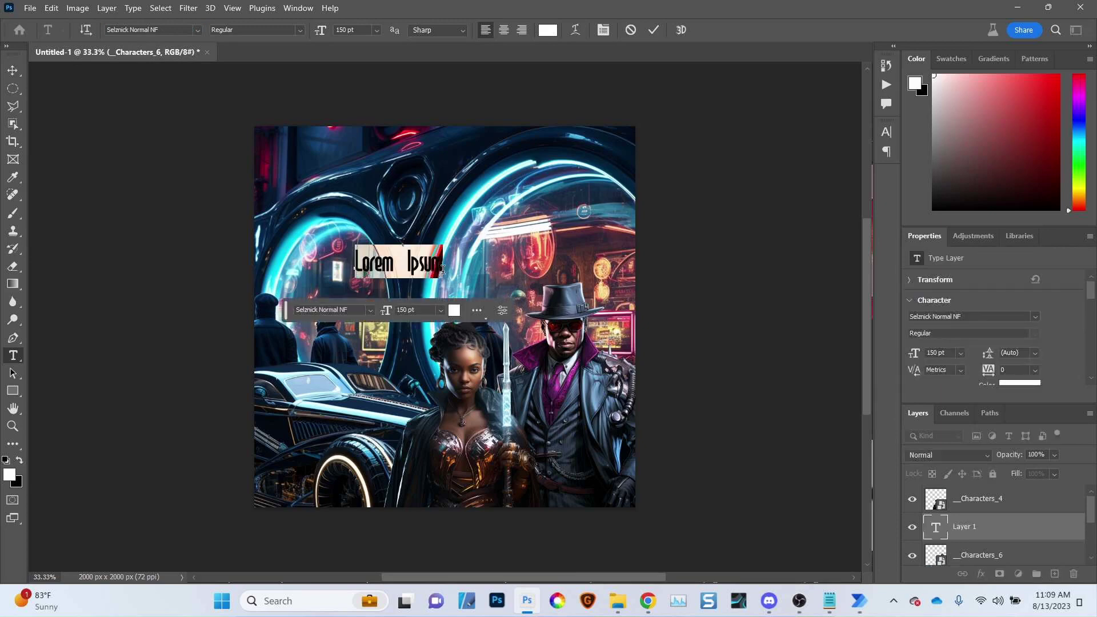
key(alt+Tab)
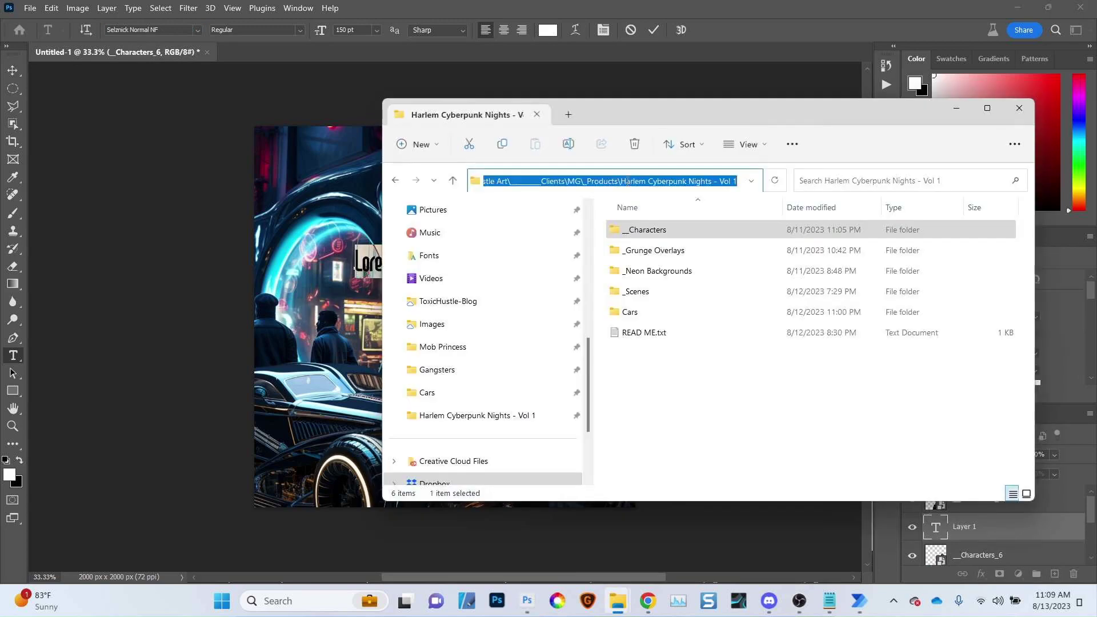
drag(622, 181, 743, 181)
key(ctrl+c)
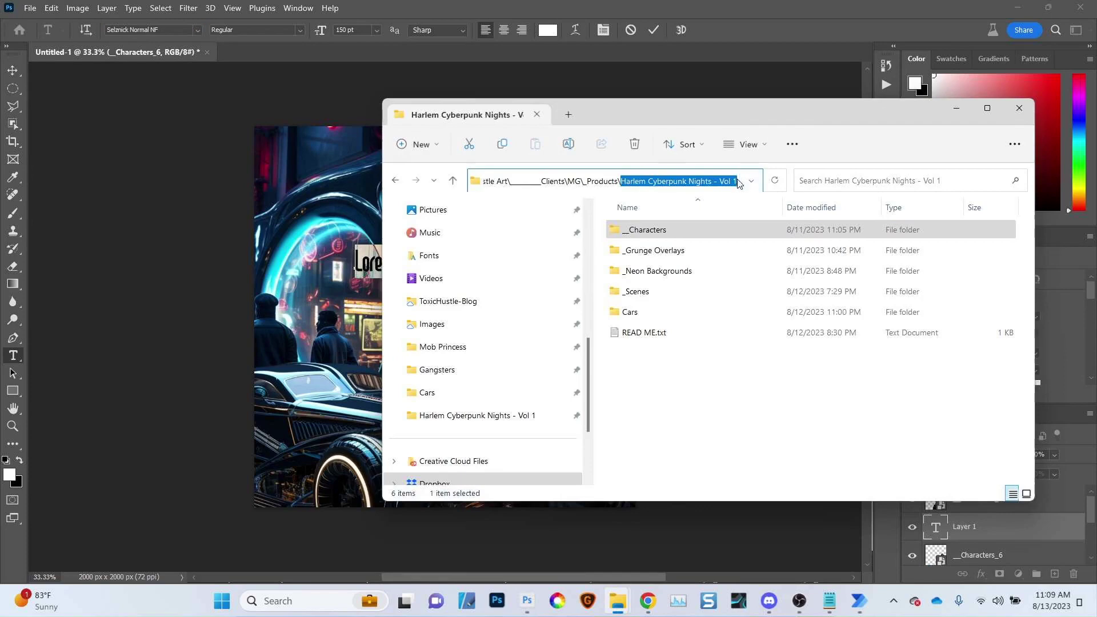
key(alt+Tab)
click(360, 260)
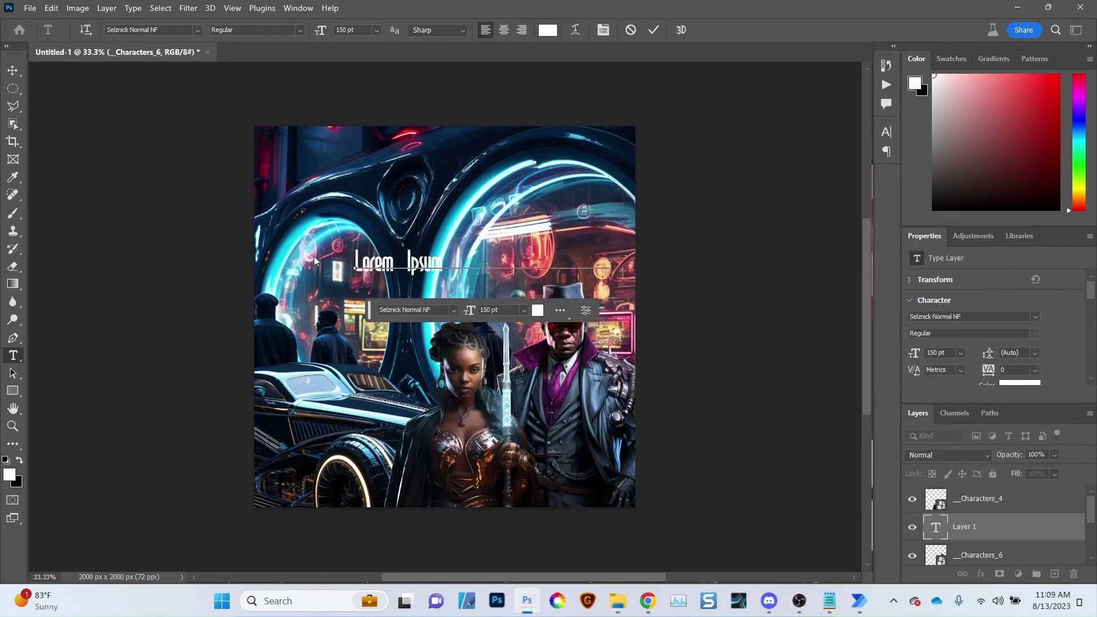
key(ctrl+a)
key(ctrl+v)
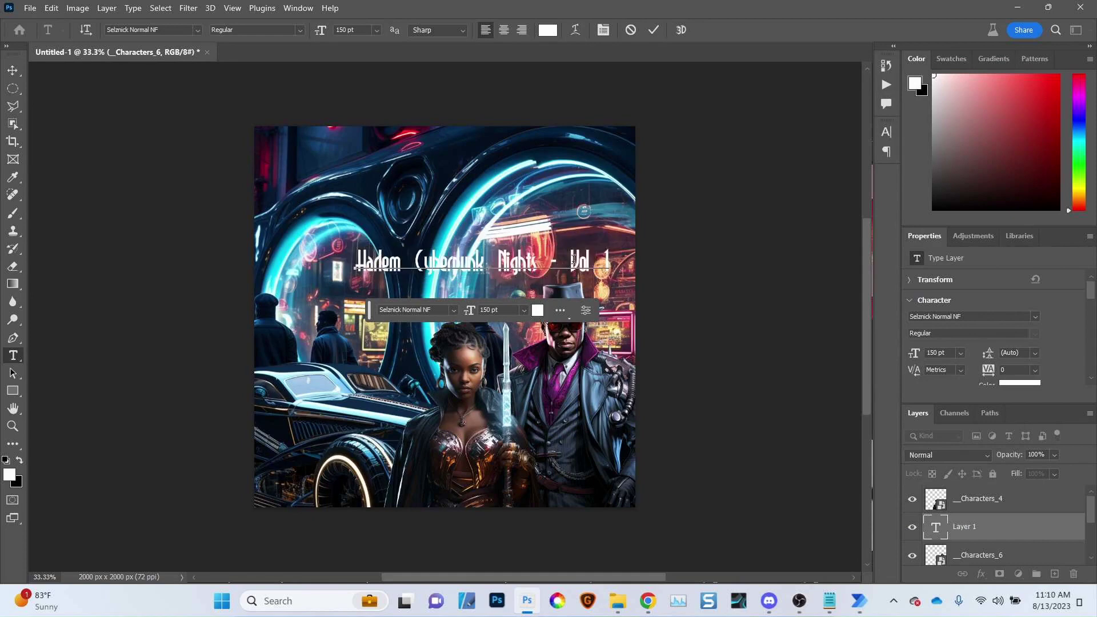
Remove the dash from the title so it reads "Harlem Cyberpunk Nights Vol 1" and commit the text
drag(541, 261, 573, 260)
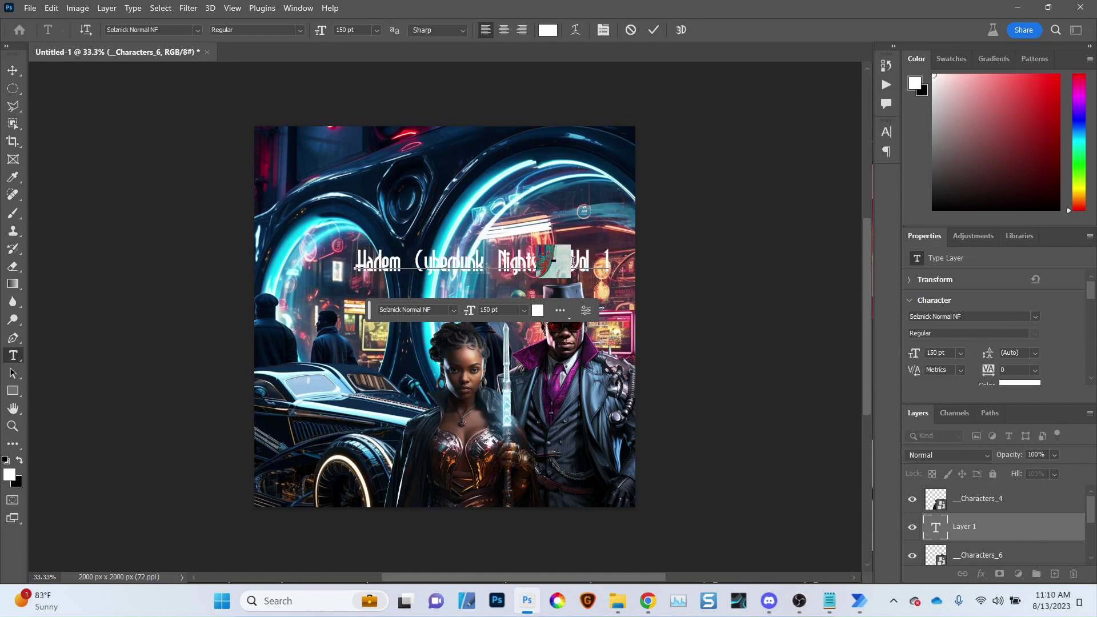
key(BackSpace)
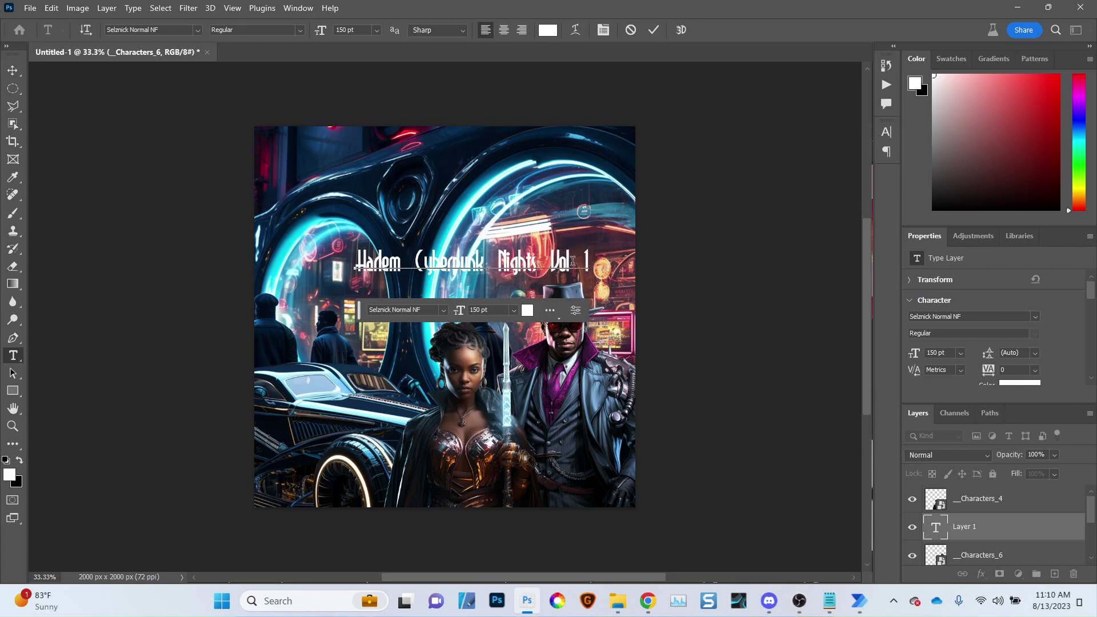
key(Left)
text(,)
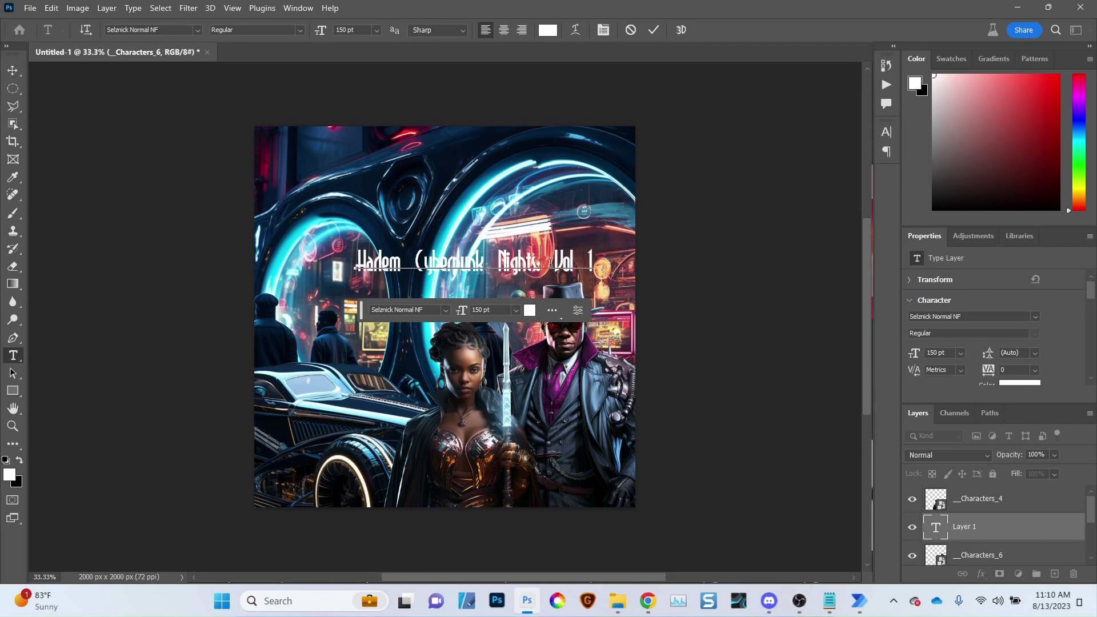
key(BackSpace)
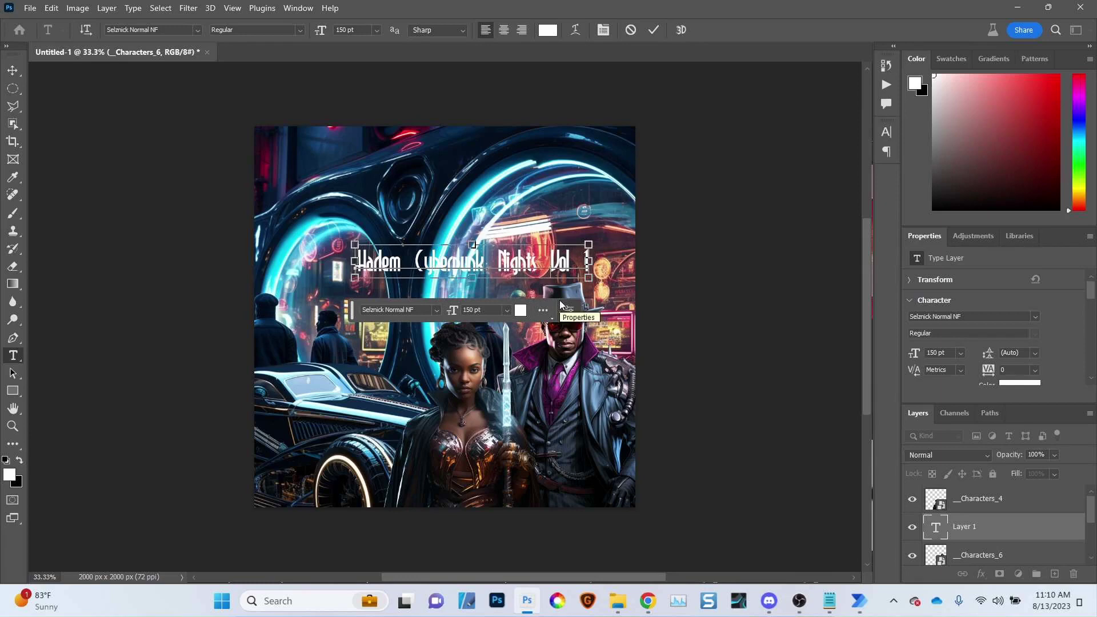
key(ctrl+Return)
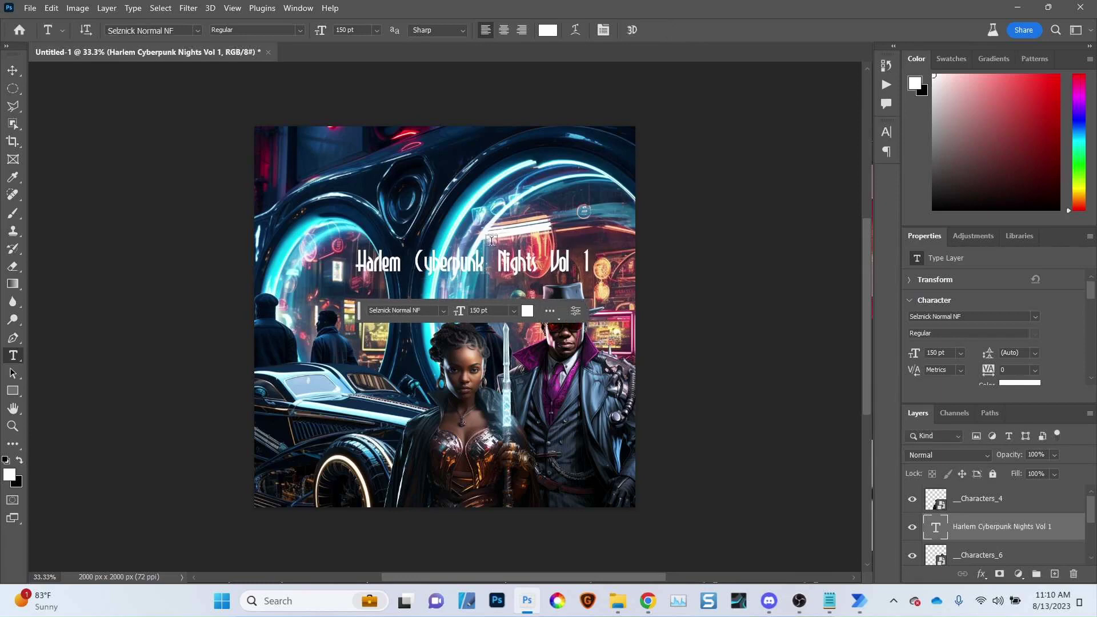
Shift the title slightly left and scale it proportionally to about 144.56%, or 216.84 pt
key(v)
mouse_move(469, 266)
mouse_down()
mouse_move(438, 267)
mouse_move(454, 266)
mouse_up()
key(ctrl+t)
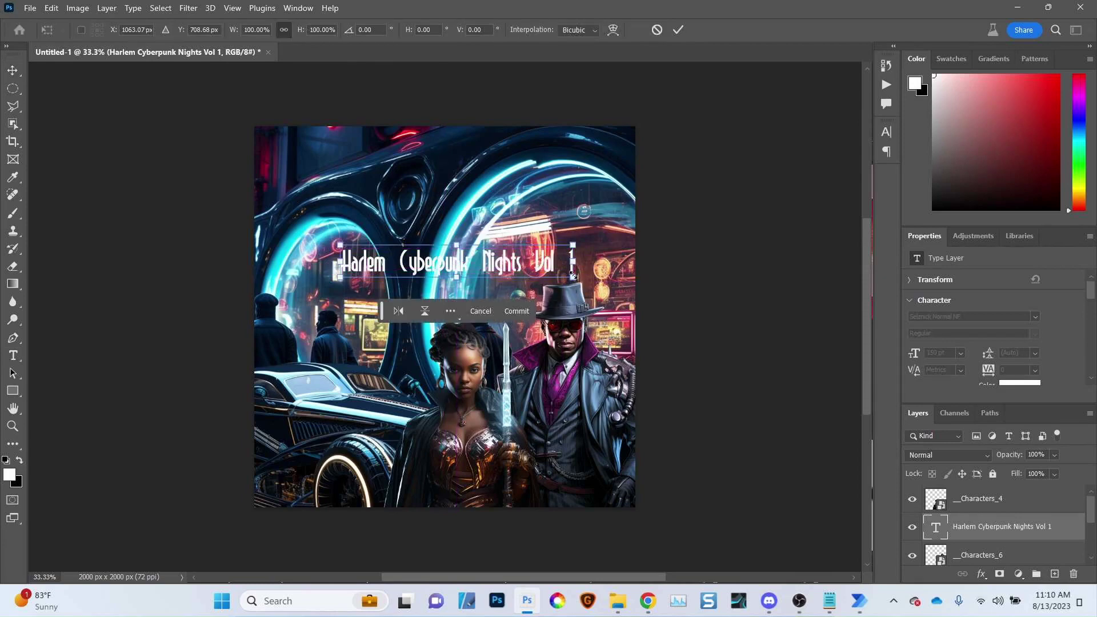
drag(572, 277, 621, 307)
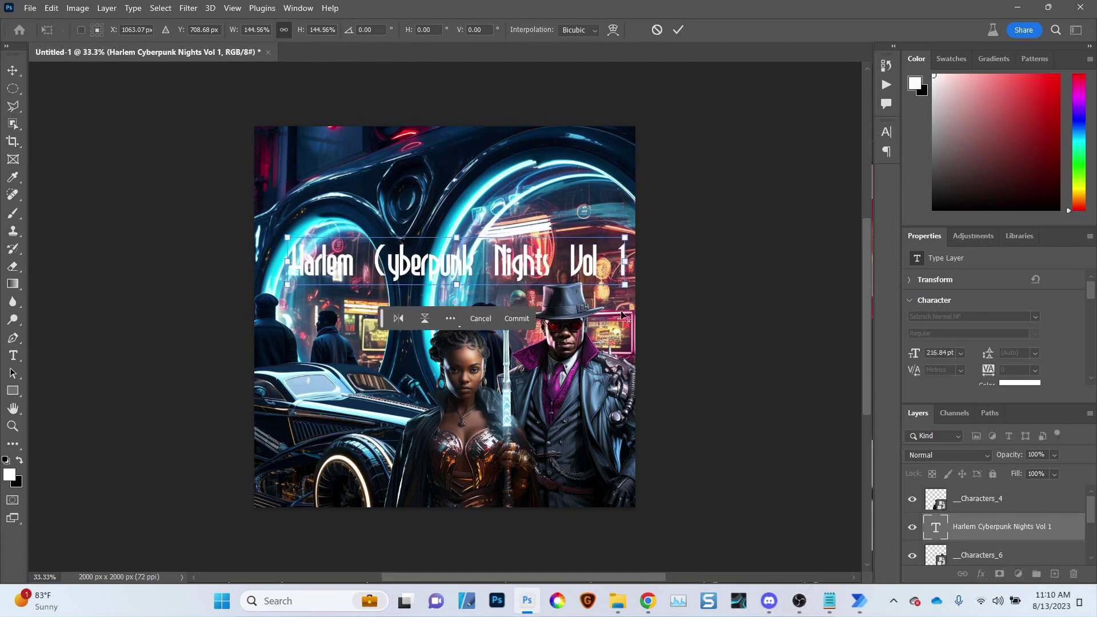
key(Return)
Centre the title horizontally on the canvas, keep it just above the characters' heads, and clear the canvas selection
drag(394, 254, 403, 258)
key(ctrl+a)
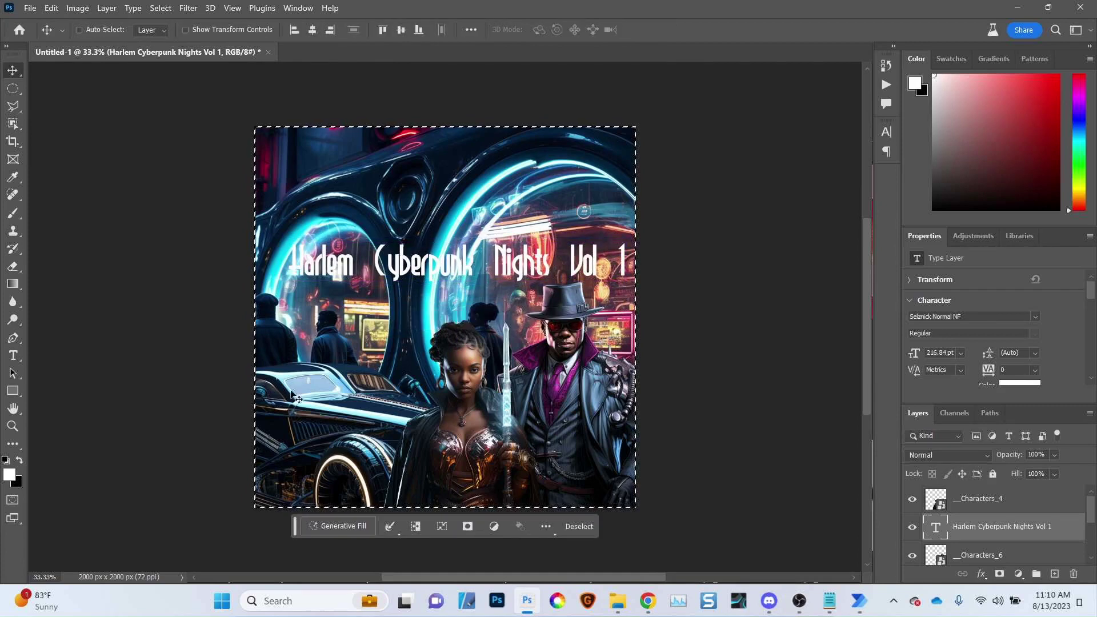
click(313, 29)
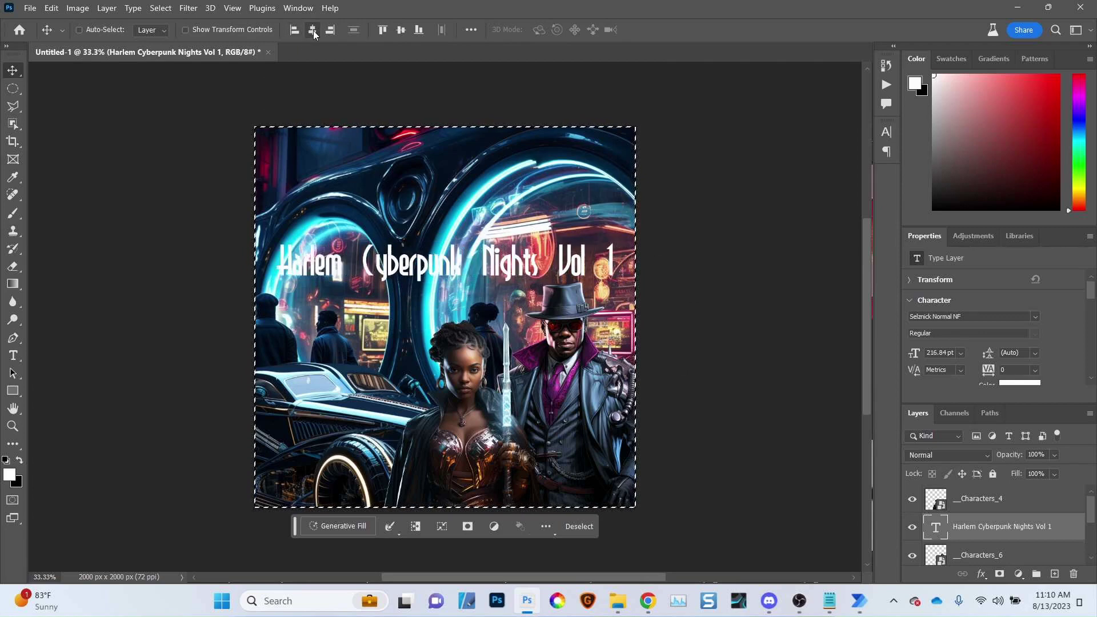
click(402, 31)
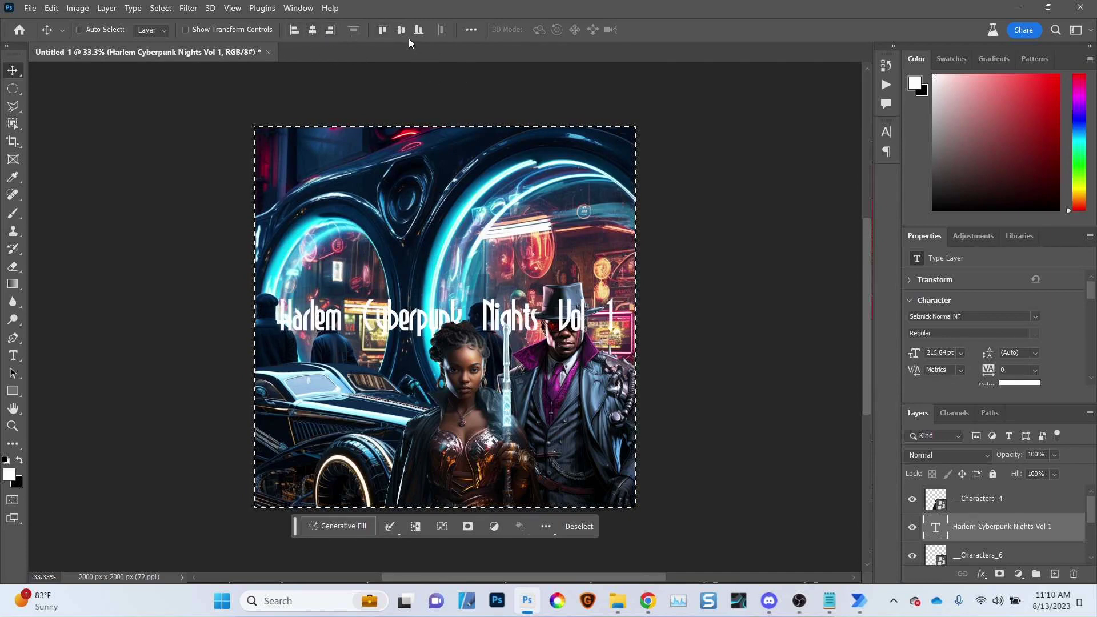
key(ctrl)
drag(399, 315, 399, 263)
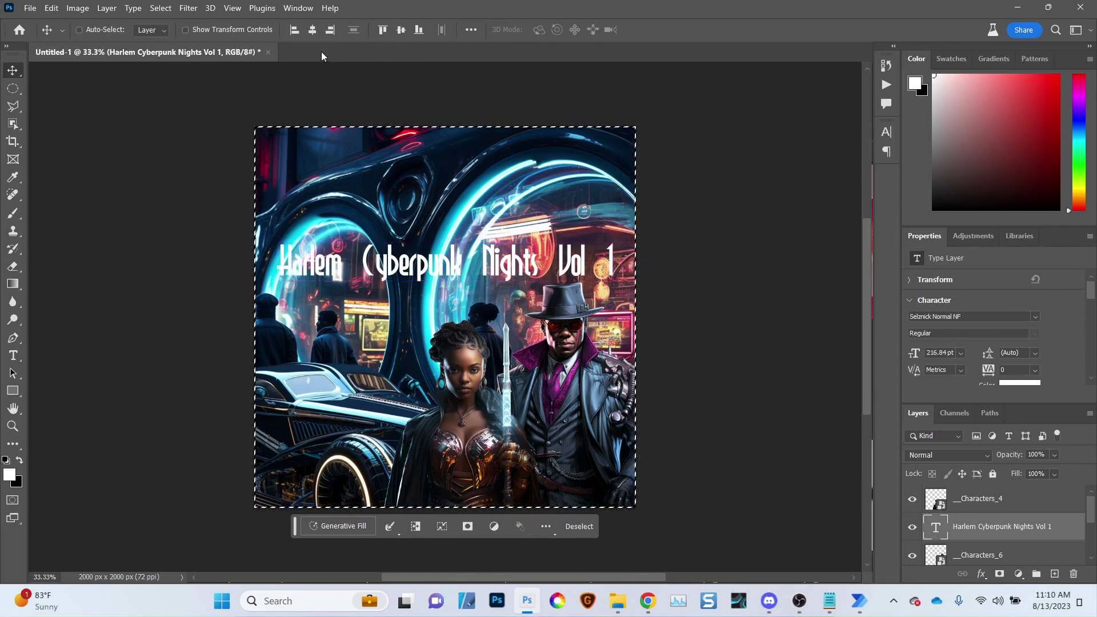
key(ctrl+d)
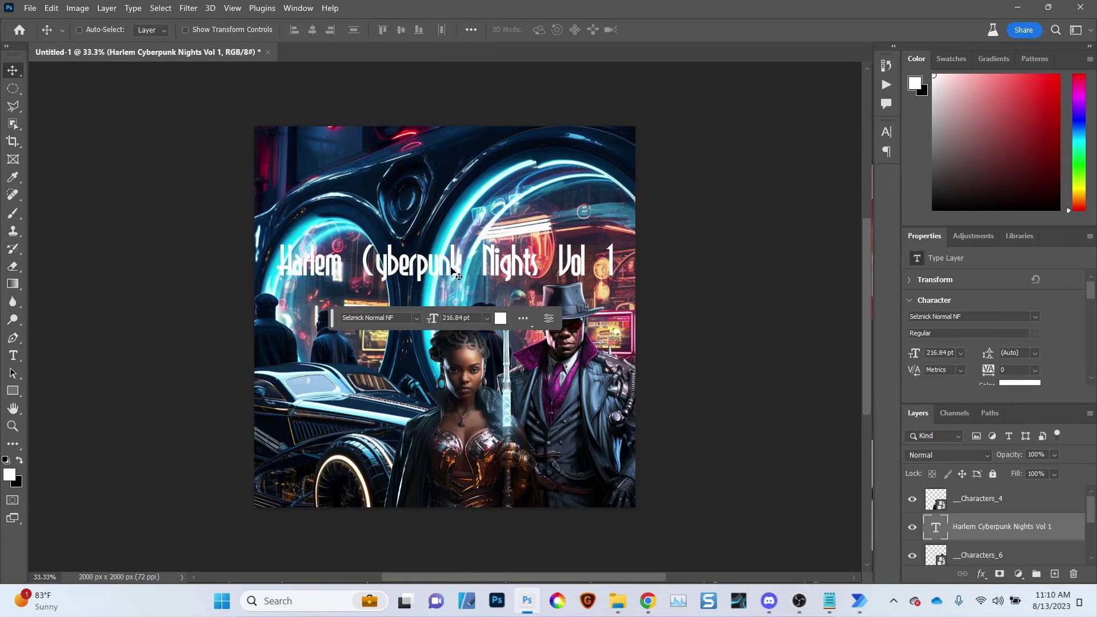
Switch to File Explorer's _Products folder, copy "MGTF Inspired Art" from the pack's zip file name, and return to Photoshop
key(alt+Tab)
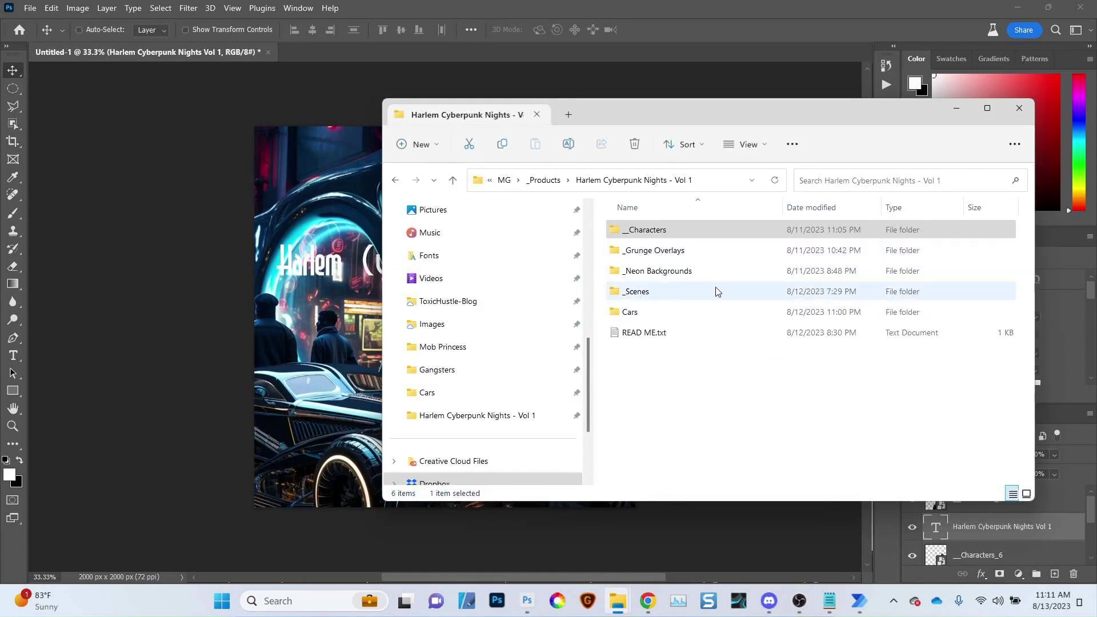
click(540, 181)
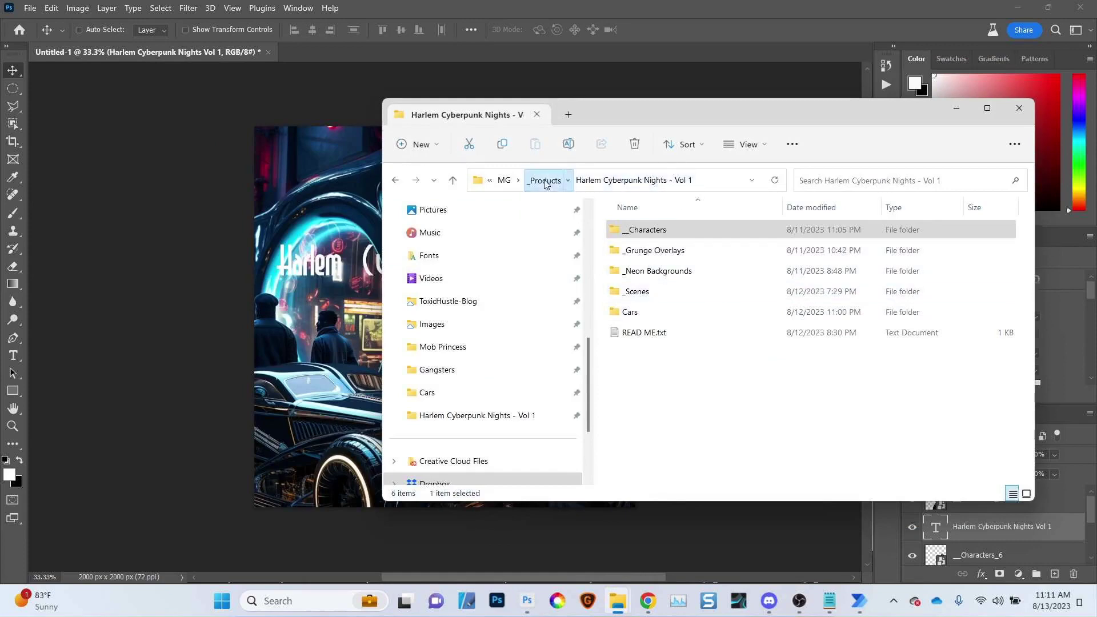
click(759, 275)
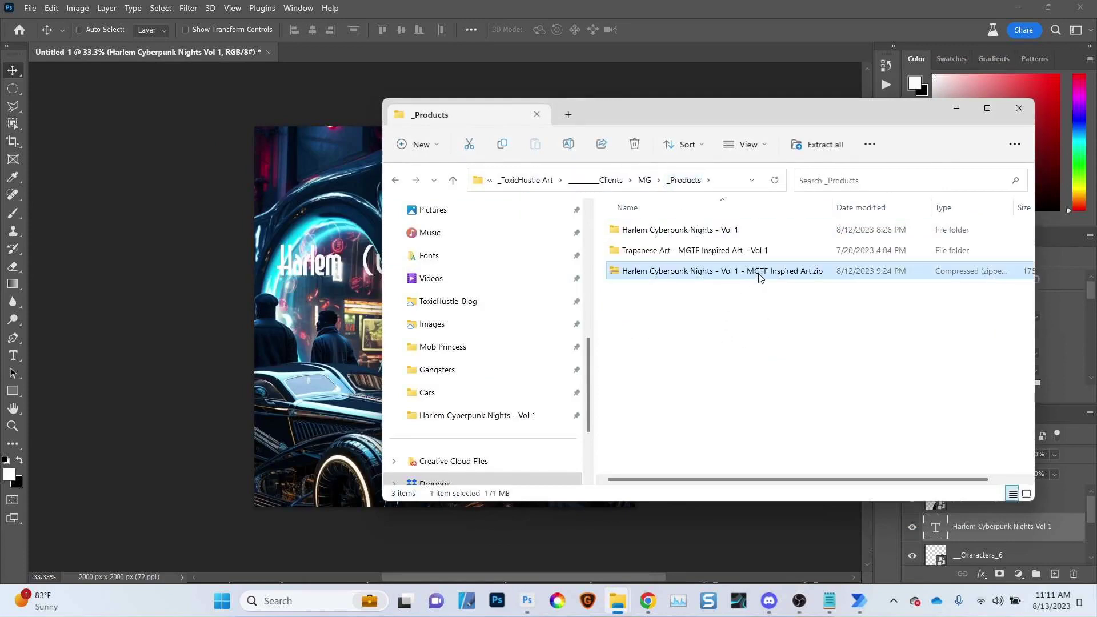
click(760, 275)
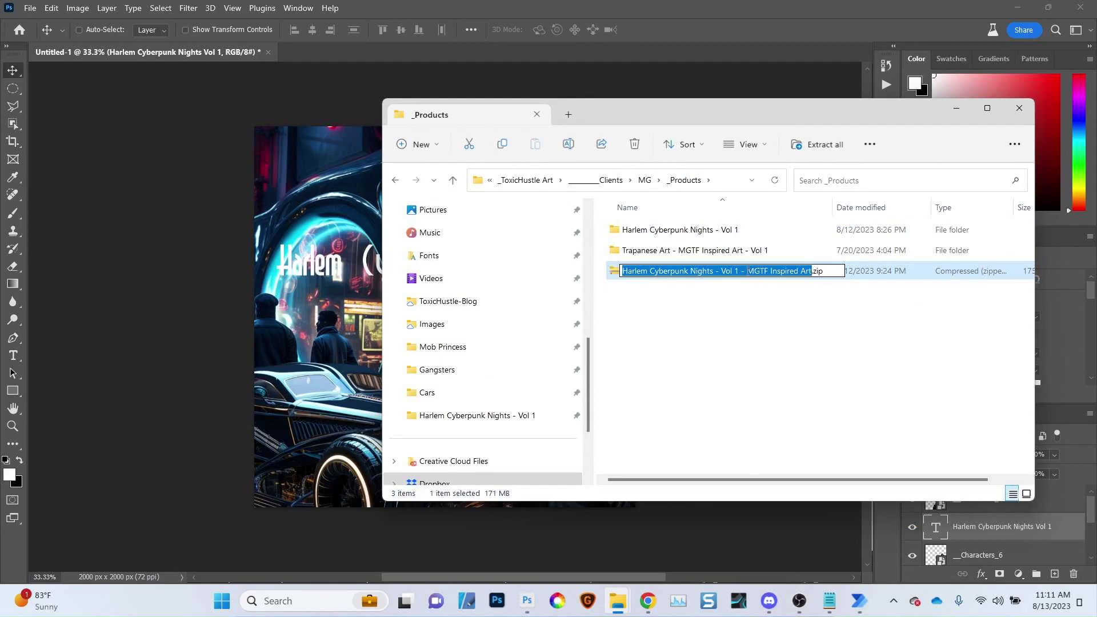
drag(747, 270, 807, 273)
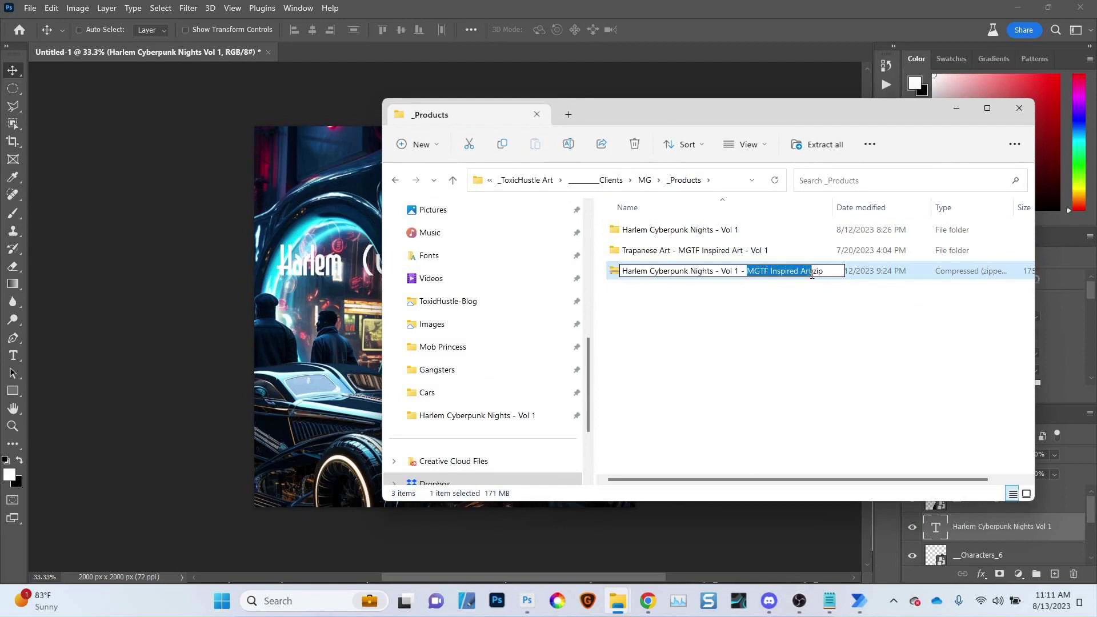
key(alt+Tab)
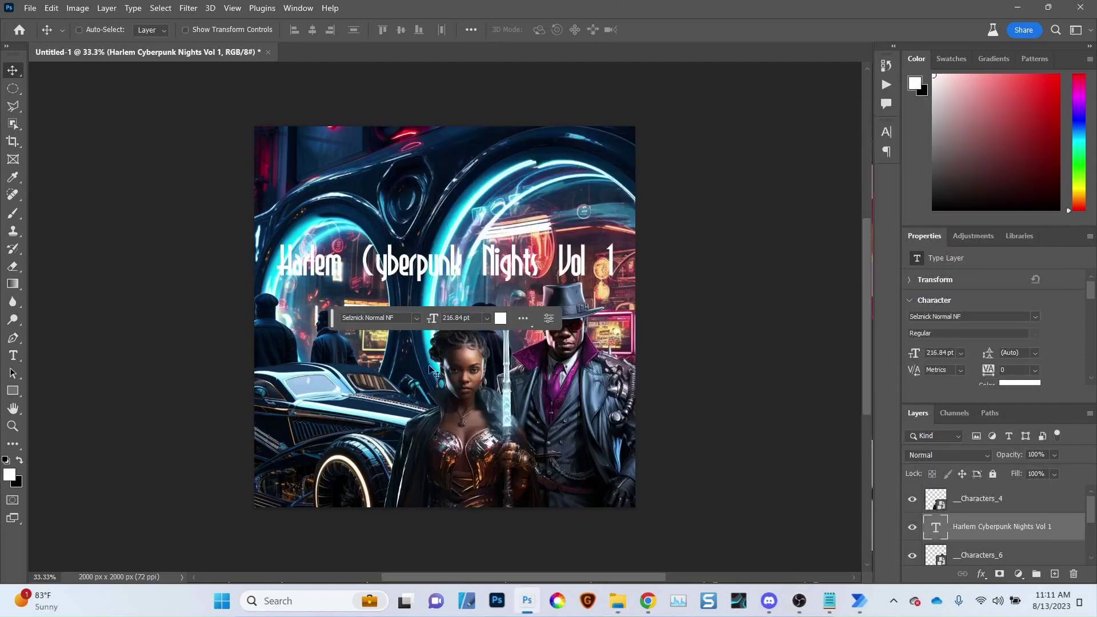
Reopen the Harlem Cyberpunk Nights - Vol 1 folder in File Explorer and check the second artwork font in READ ME.txt
key(alt+Tab)
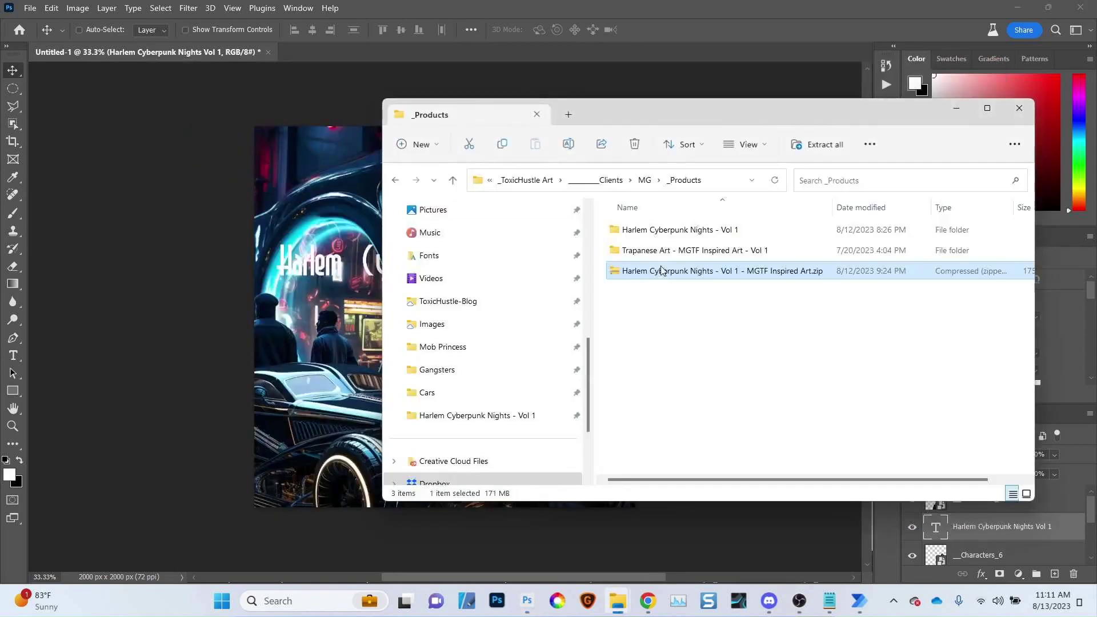
double_click(667, 230)
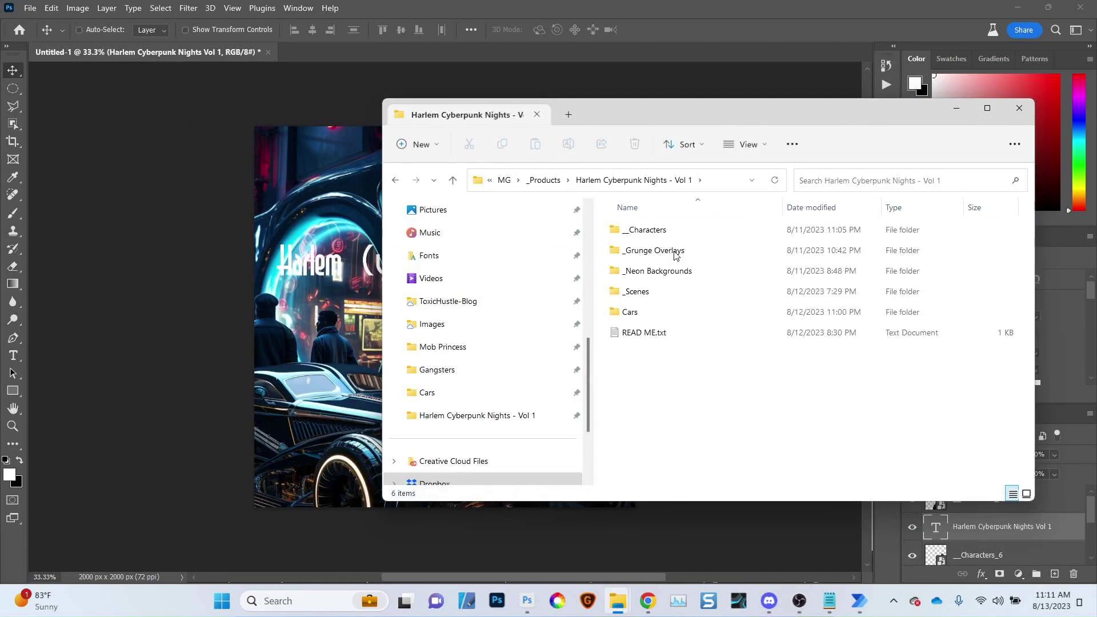
click(829, 601)
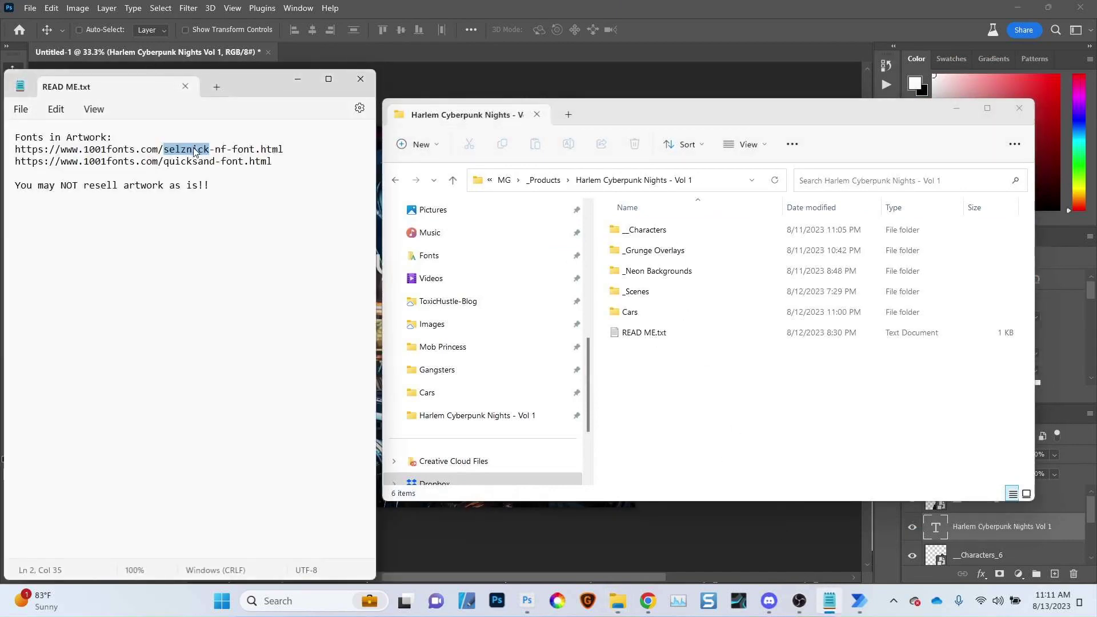
Return to Photoshop, start a new text layer just below the title, and set its font to Quicksand Book at 48 pt
click(521, 7)
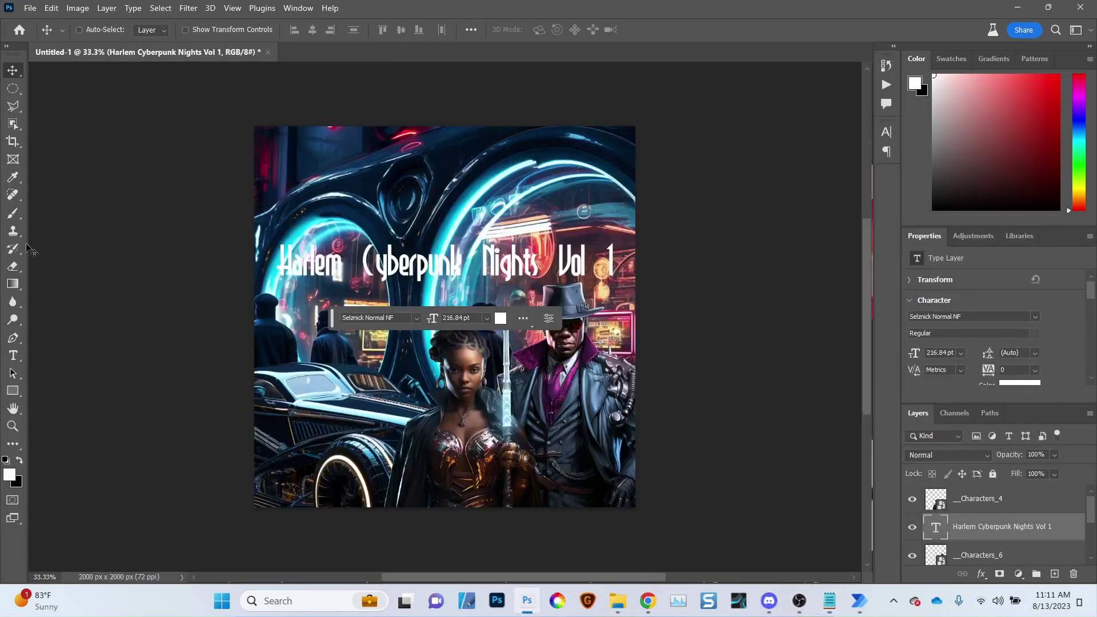
click(12, 355)
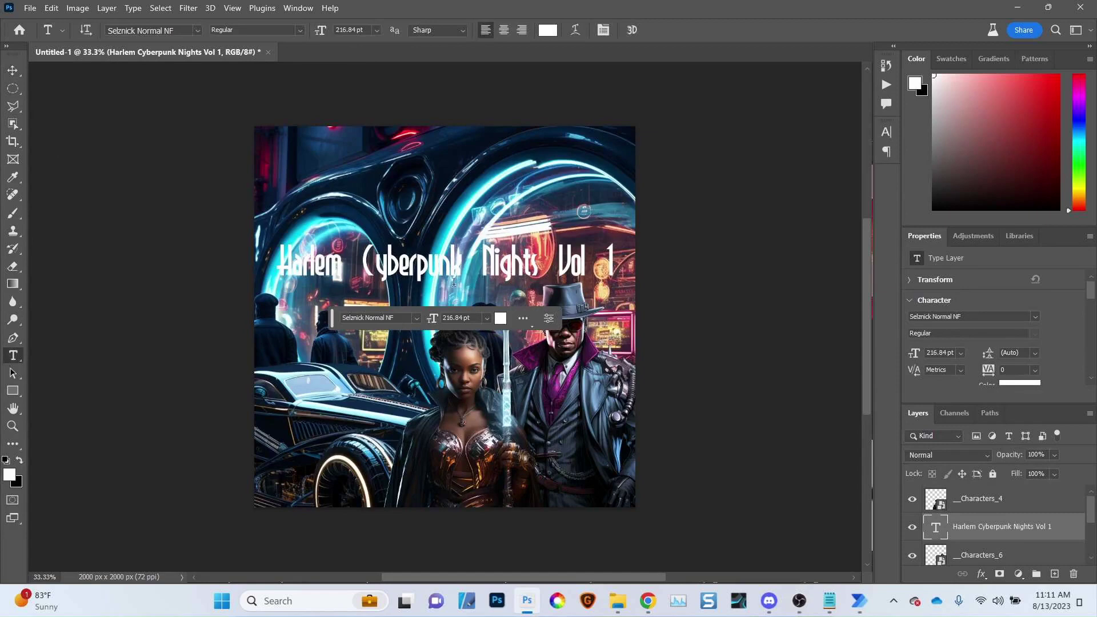
click(411, 293)
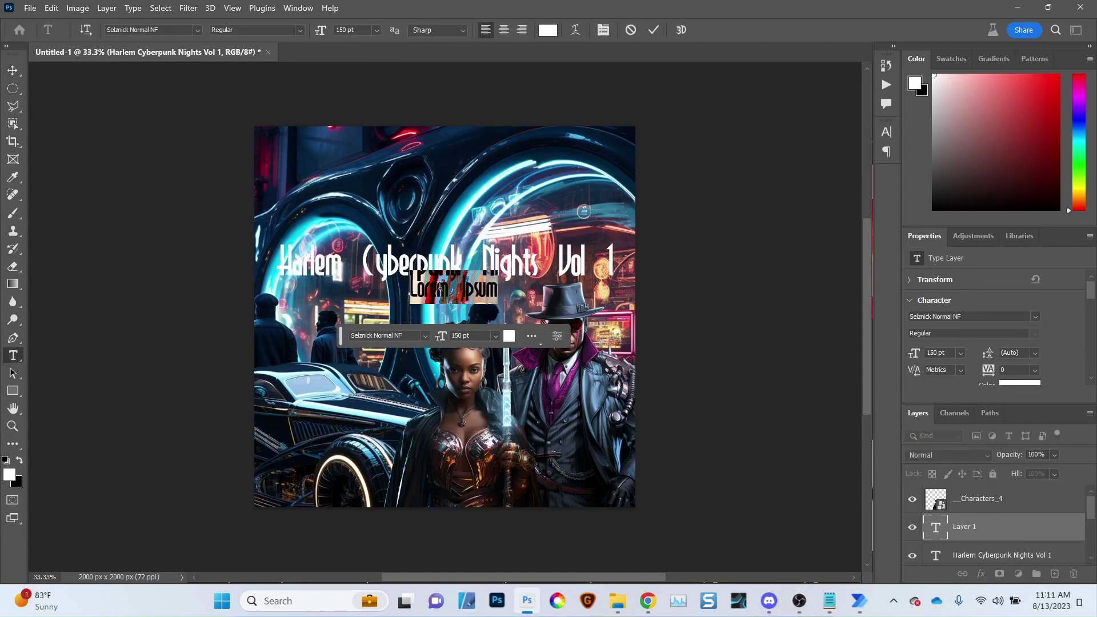
click(136, 30)
text(q)
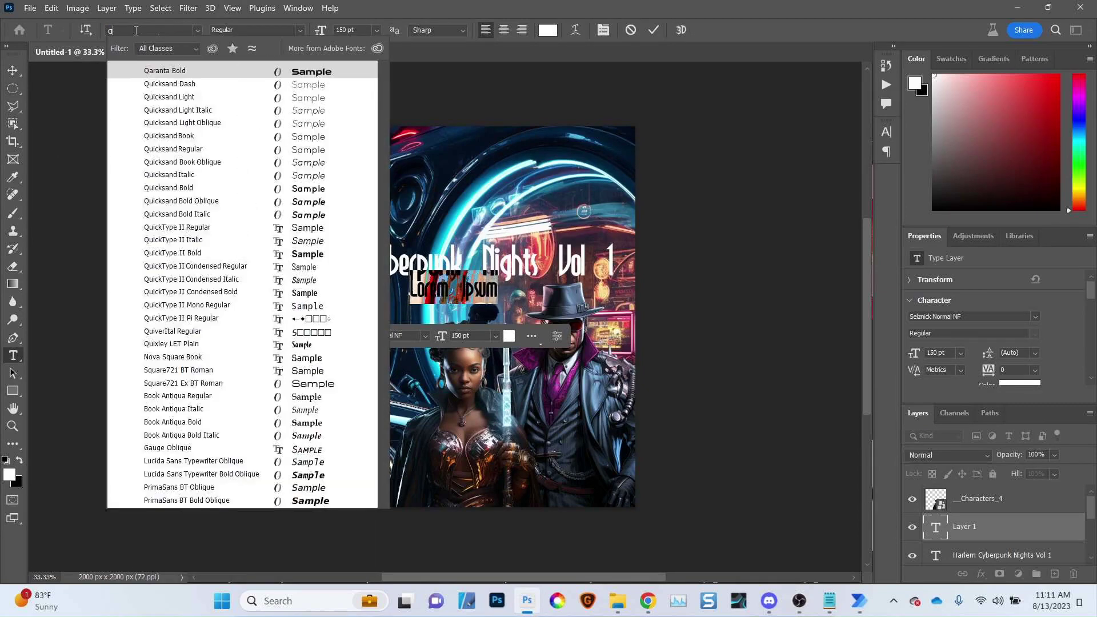
text(i)
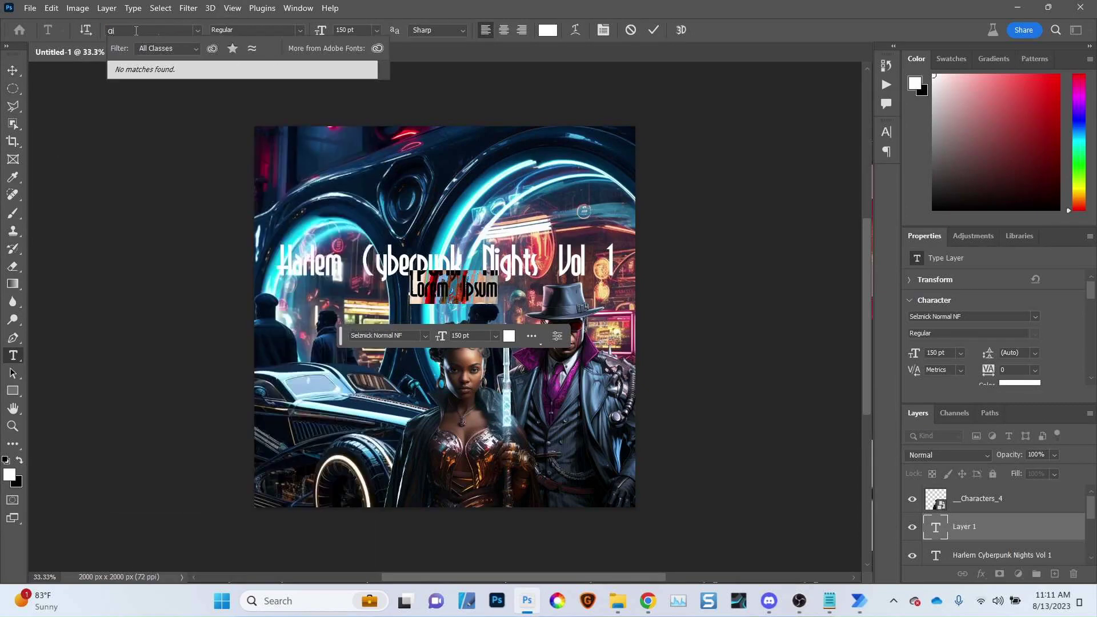
key(BackSpace)
text(uicksand)
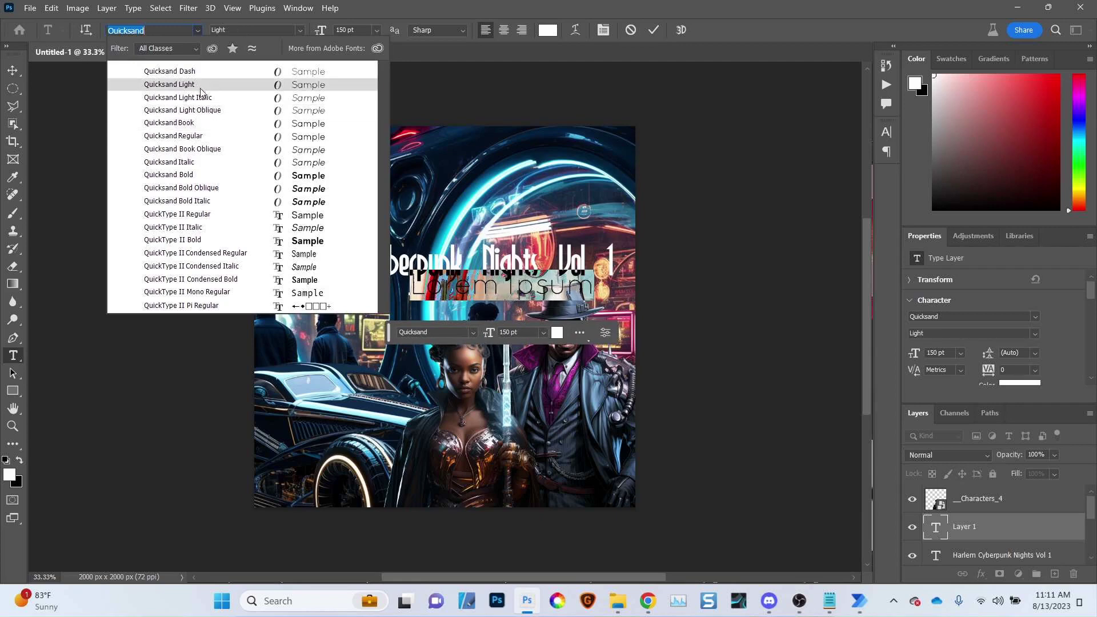
click(202, 128)
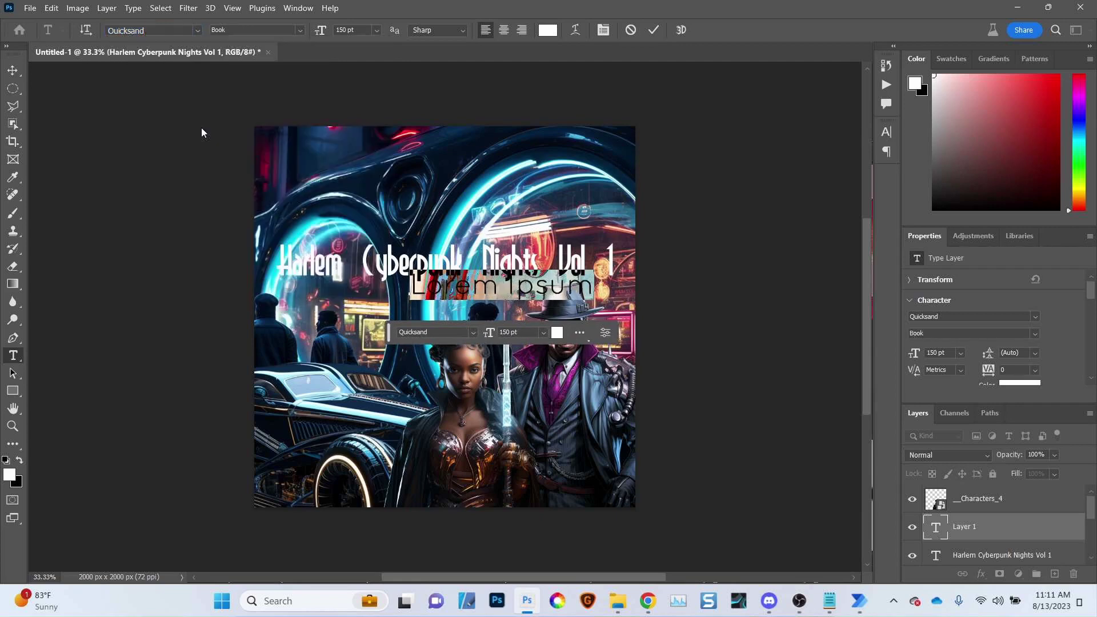
click(376, 32)
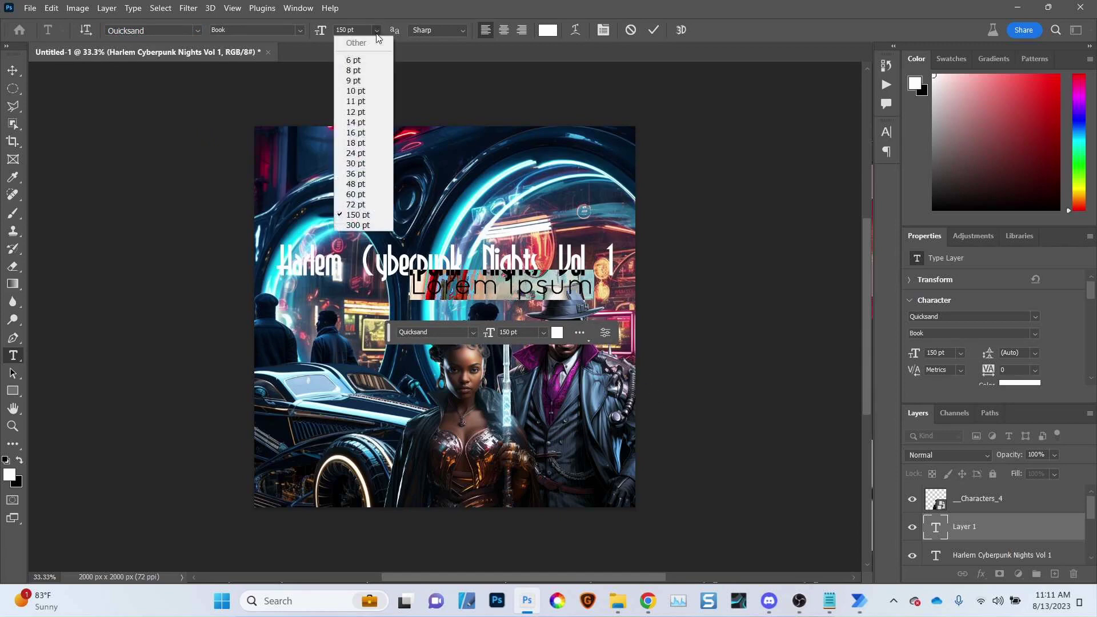
click(360, 184)
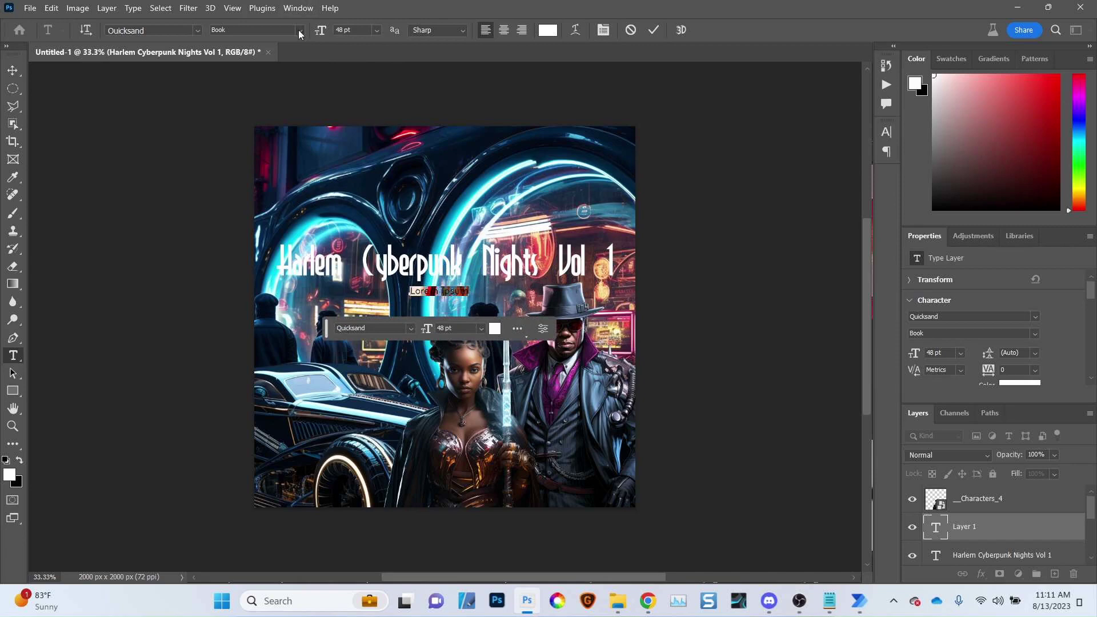
Set the new subtitle text's font size to 100 pt
click(376, 30)
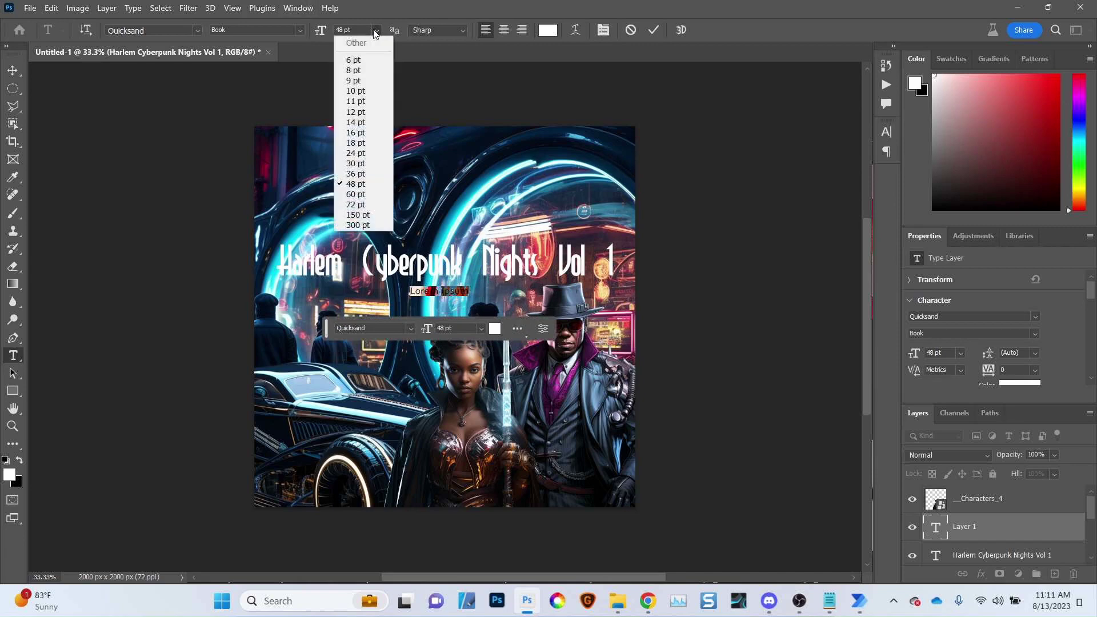
click(353, 194)
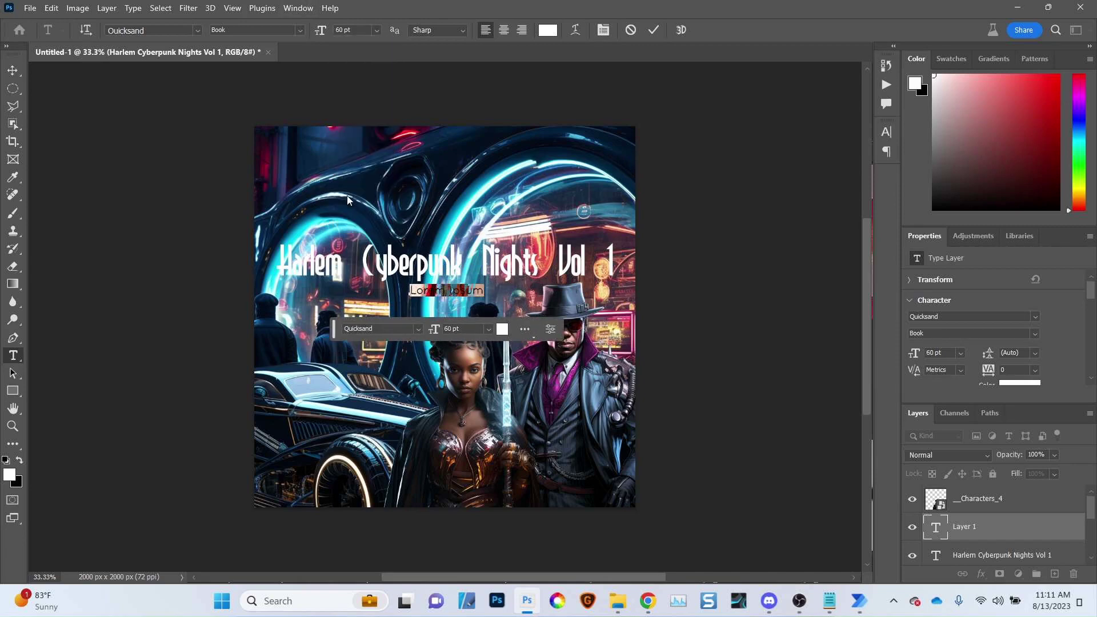
click(379, 29)
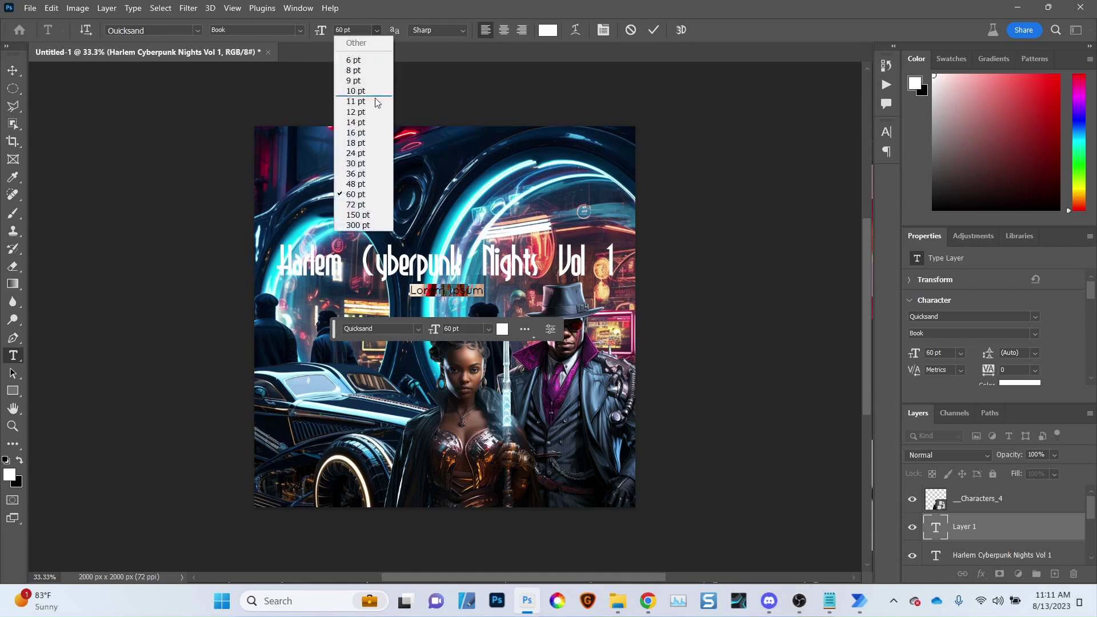
click(362, 208)
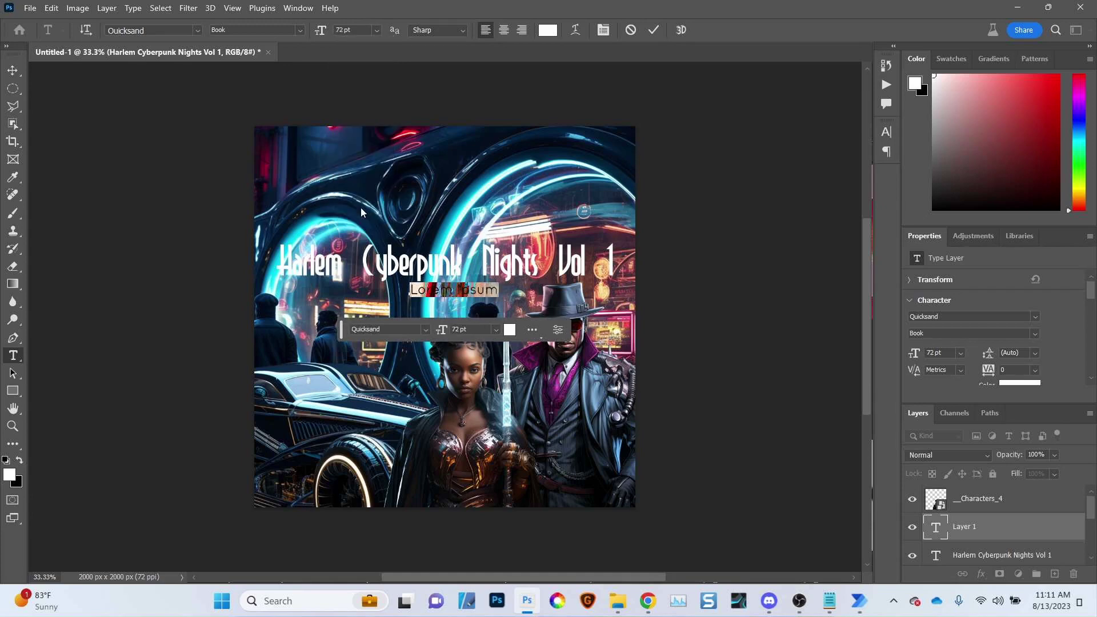
click(341, 30)
text(100)
key(Return)
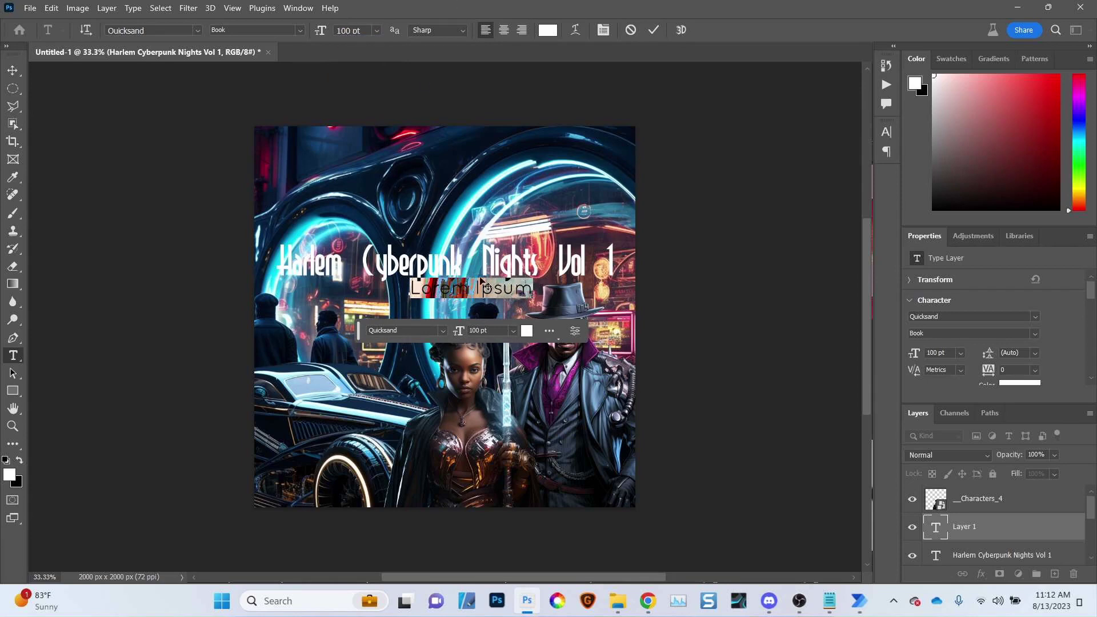
Enter "MG The Future Inspired Art" as the subtitle, expanding the pasted abbreviation MGTF, and commit the text
text(MGTF Inspired Art)
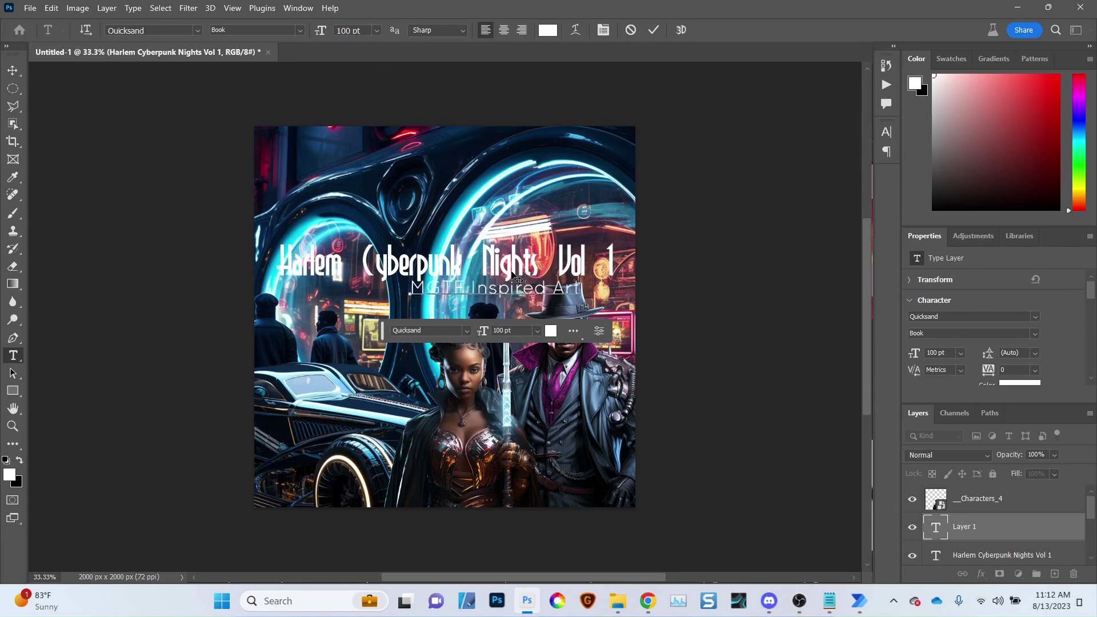
click(457, 289)
text(T)
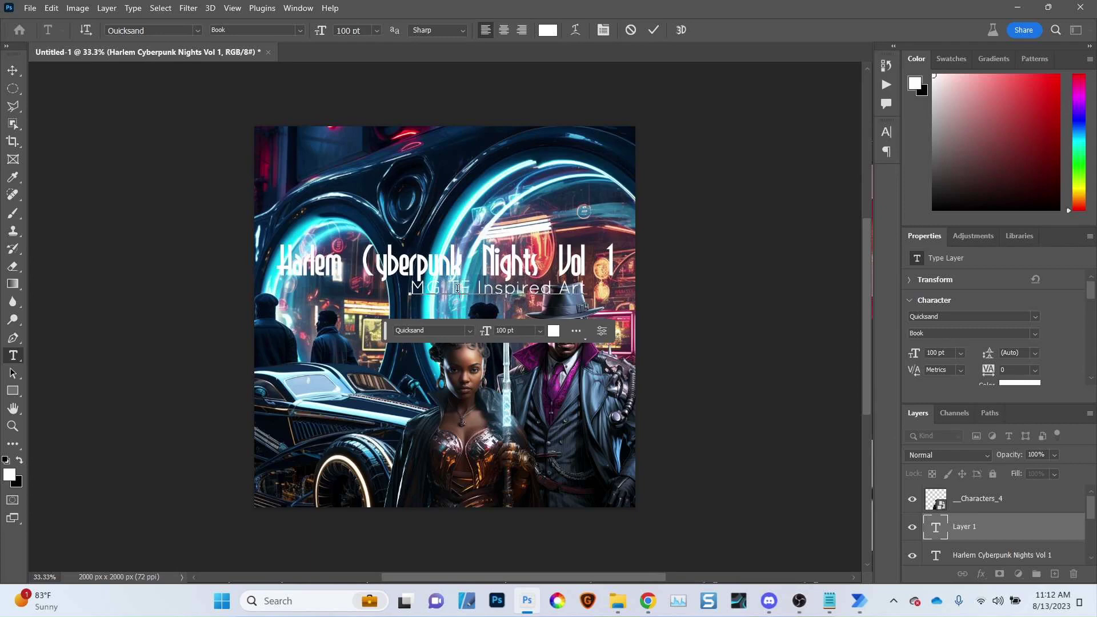
text(he Fu)
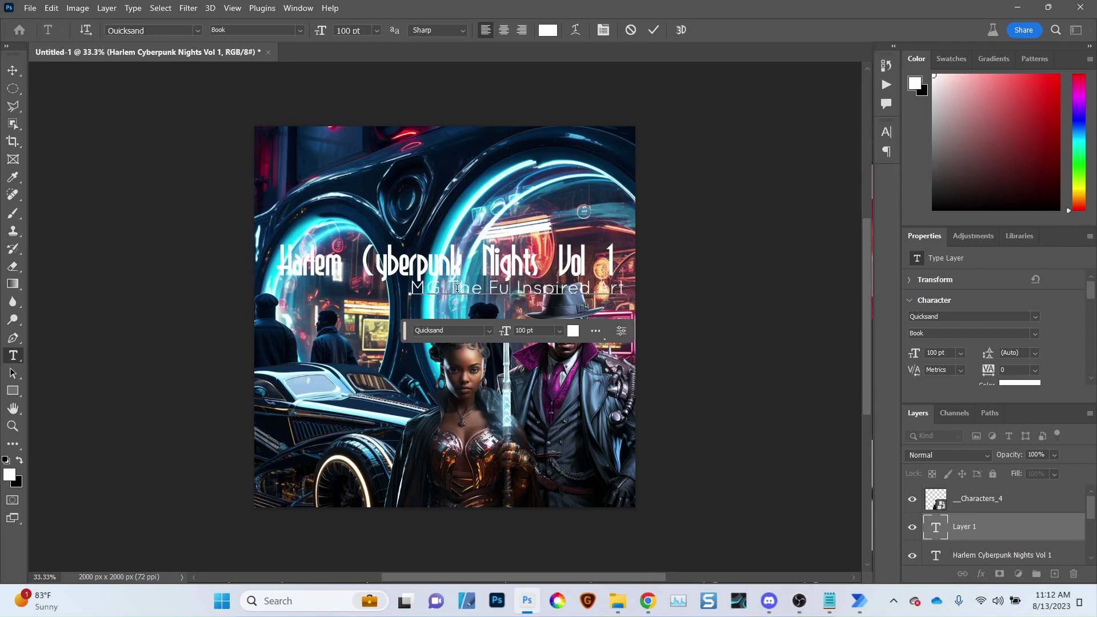
text(ture)
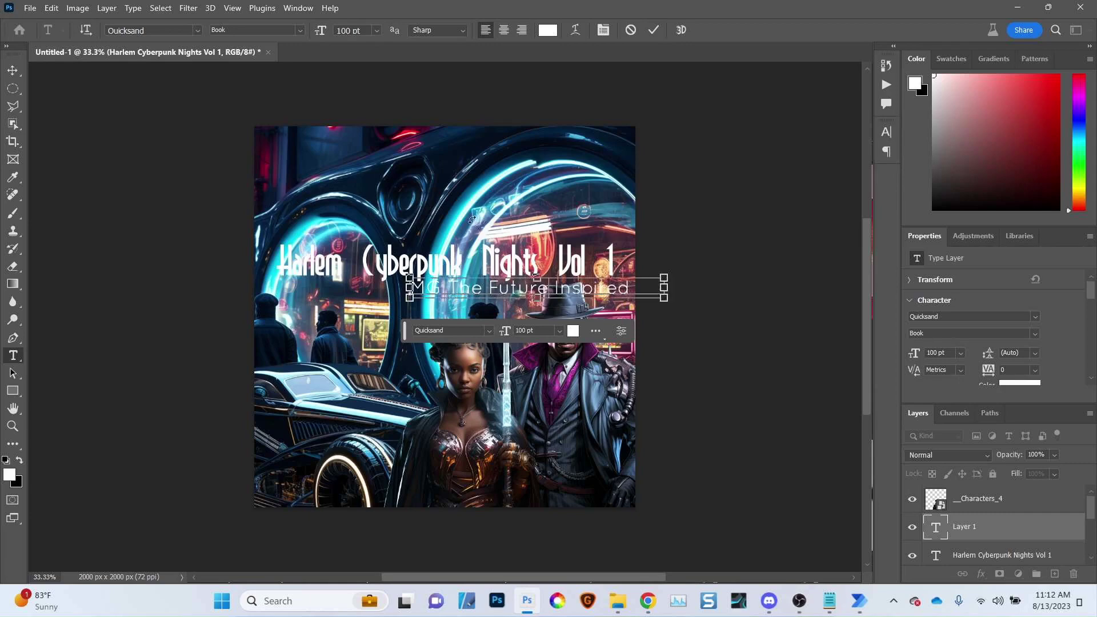
key(ctrl+a)
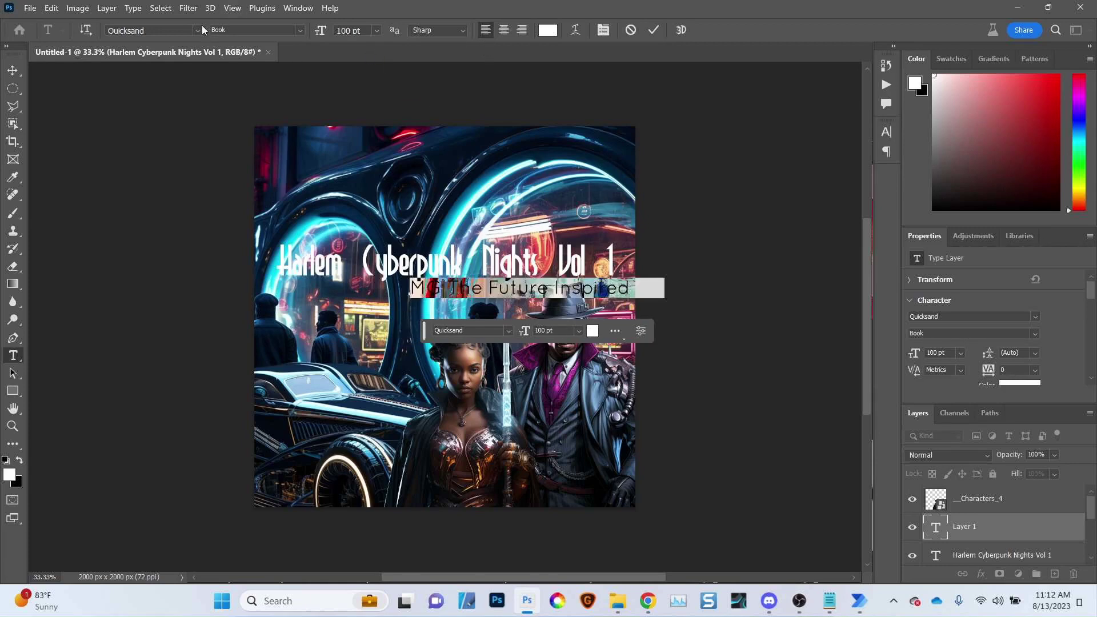
key(ctrl+Return)
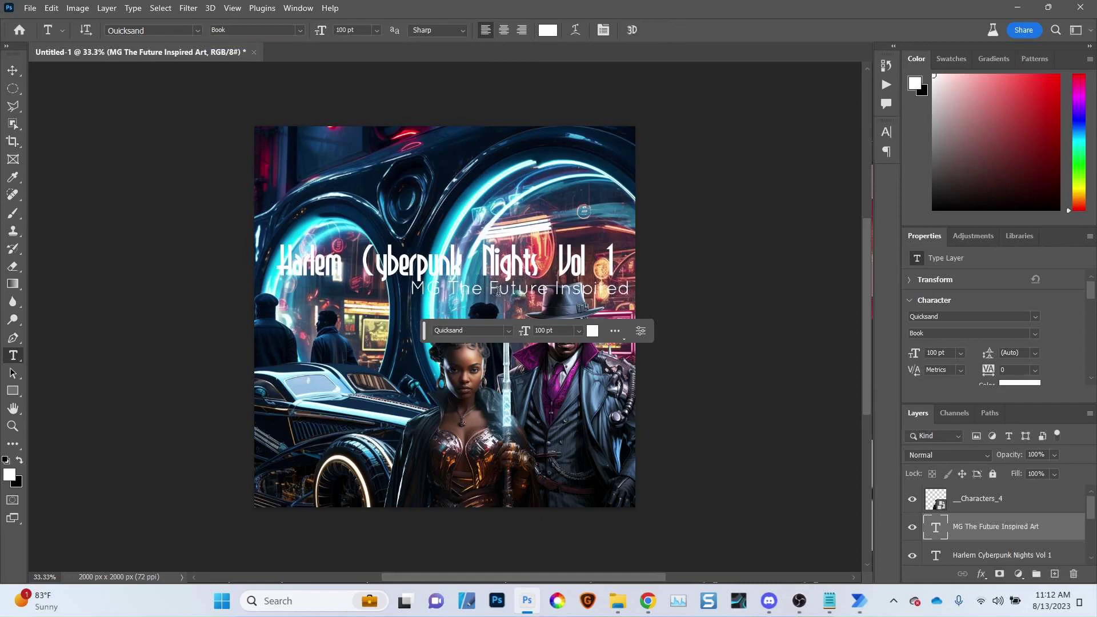
Align the subtitle's right end with the title's, lower it slightly beneath the title, and clear the canvas selection
key(ctrl+a)
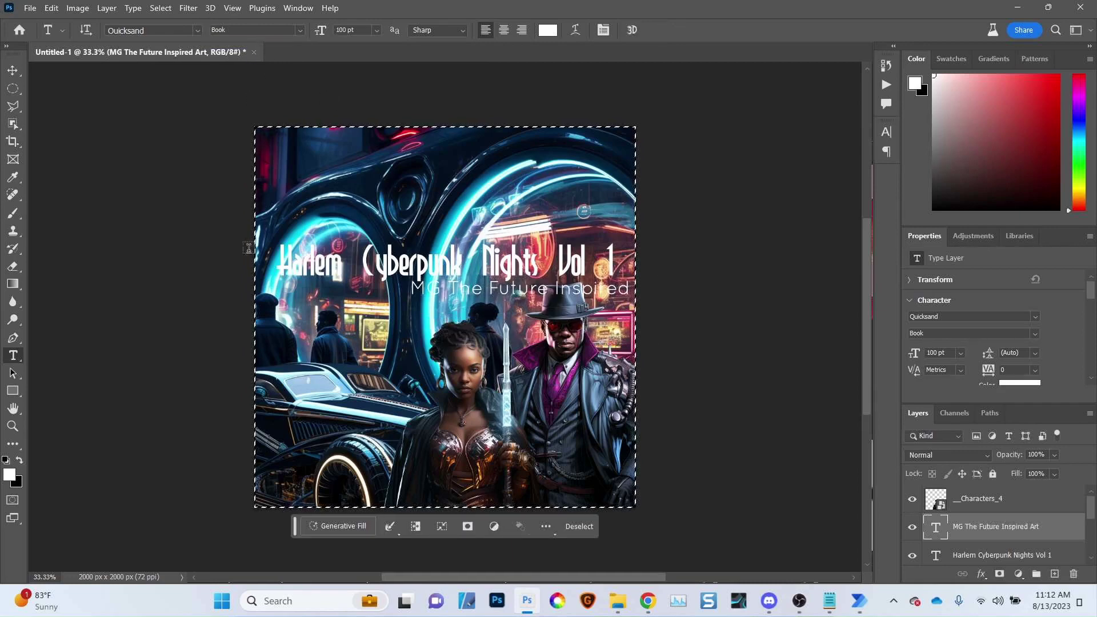
key(v)
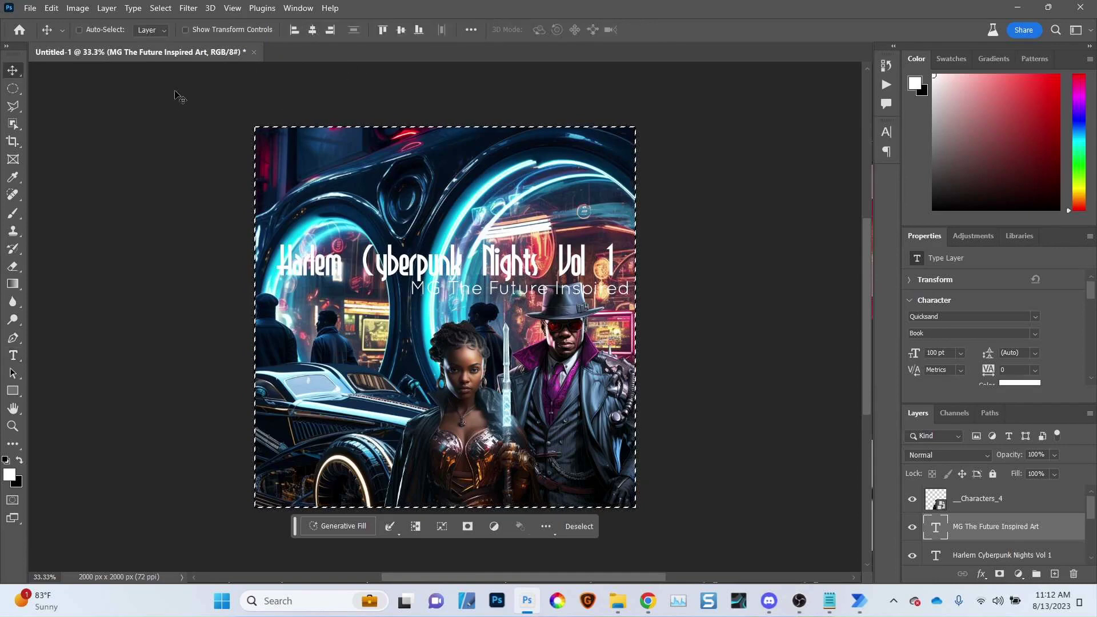
click(312, 31)
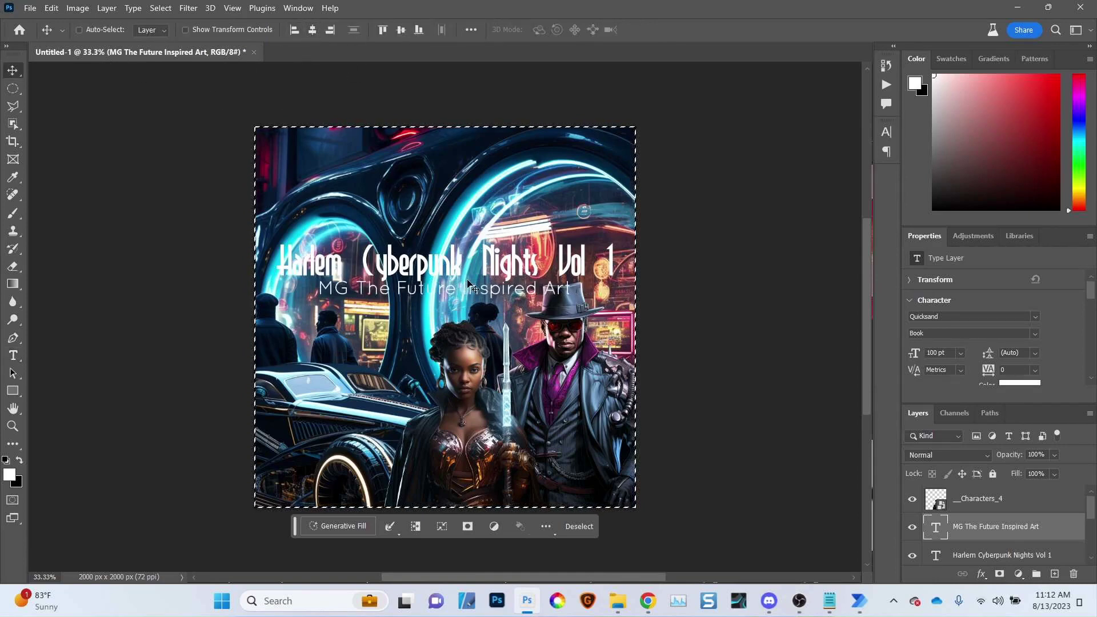
drag(475, 278, 518, 301)
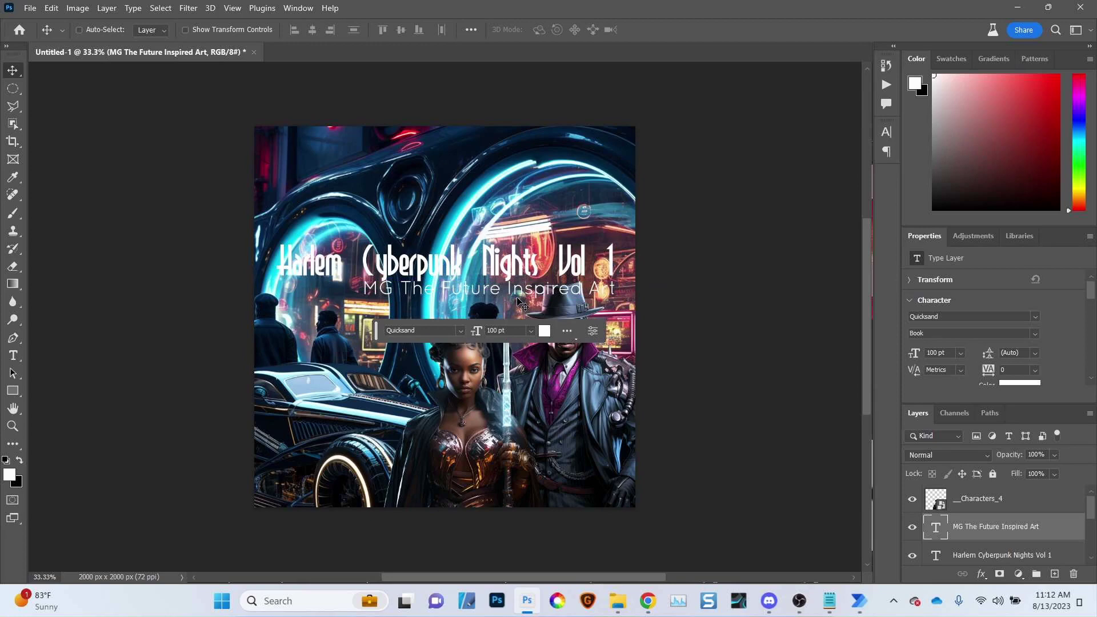
key(shift+Down)
key(shift+Down)
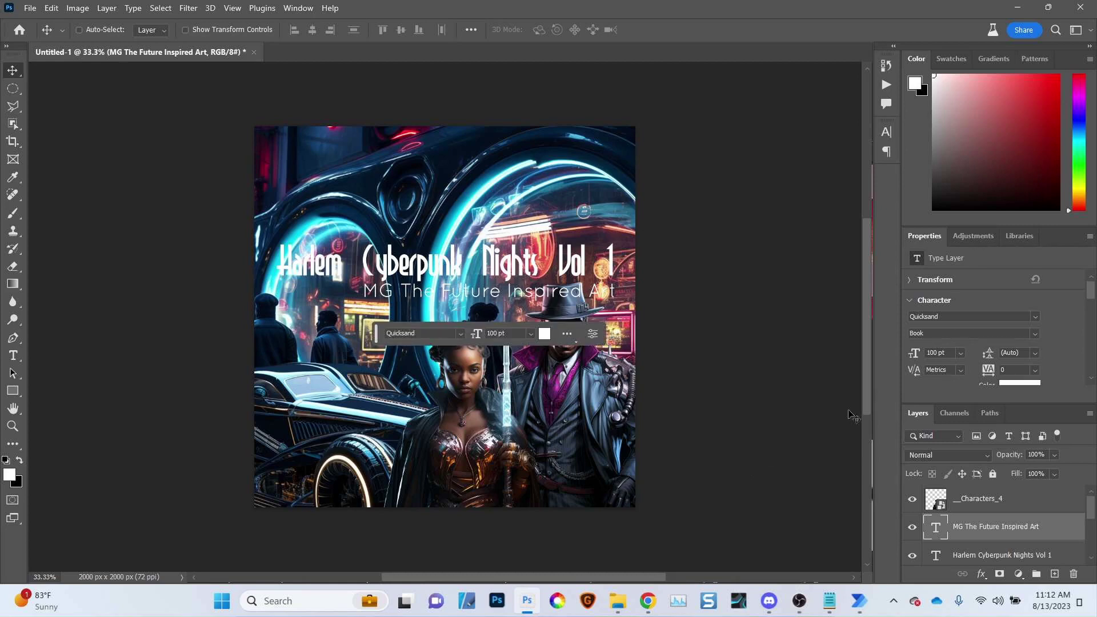
Add a drop shadow to the Harlem Cyberpunk Nights title with 44% opacity, 2 px distance and 13% spread
click(980, 500)
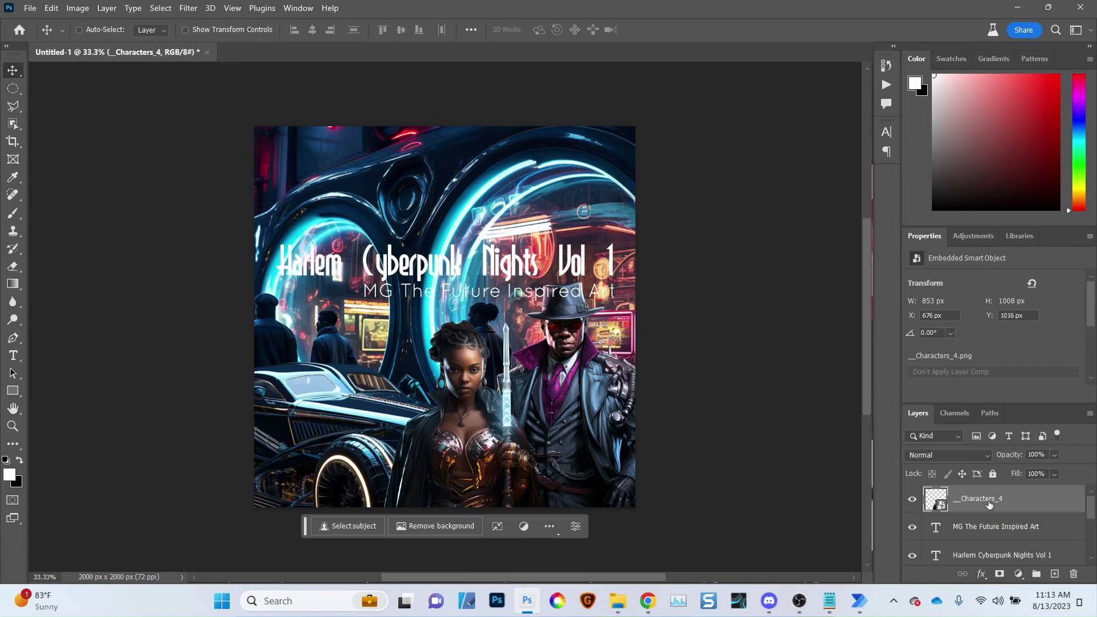
key(ctrl)
ctrl+click(490, 271)
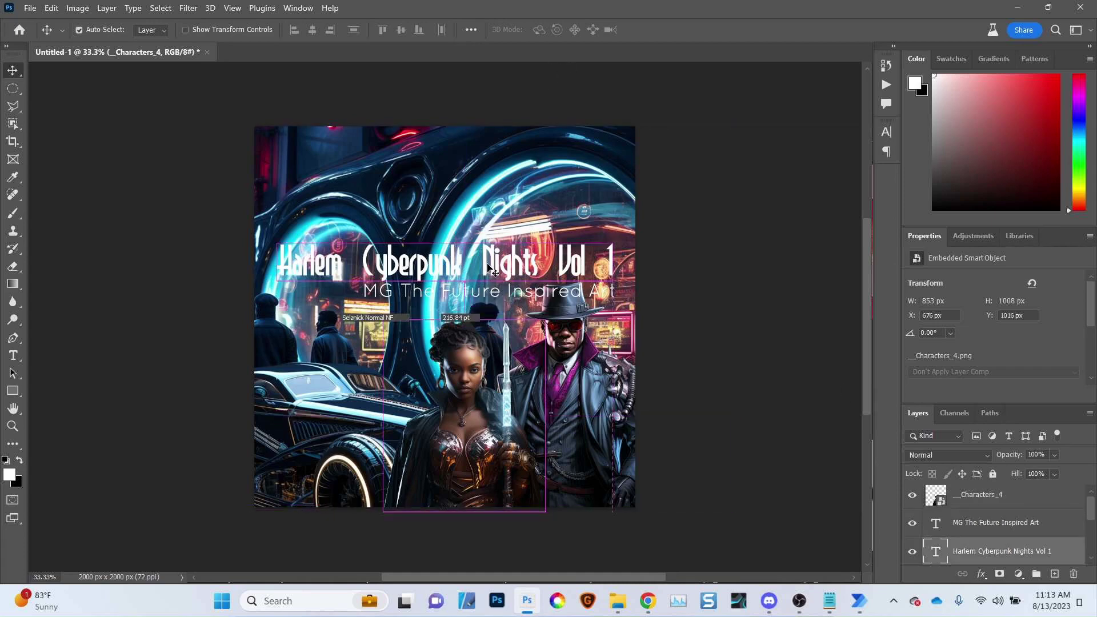
scroll(944, 539, down, 2)
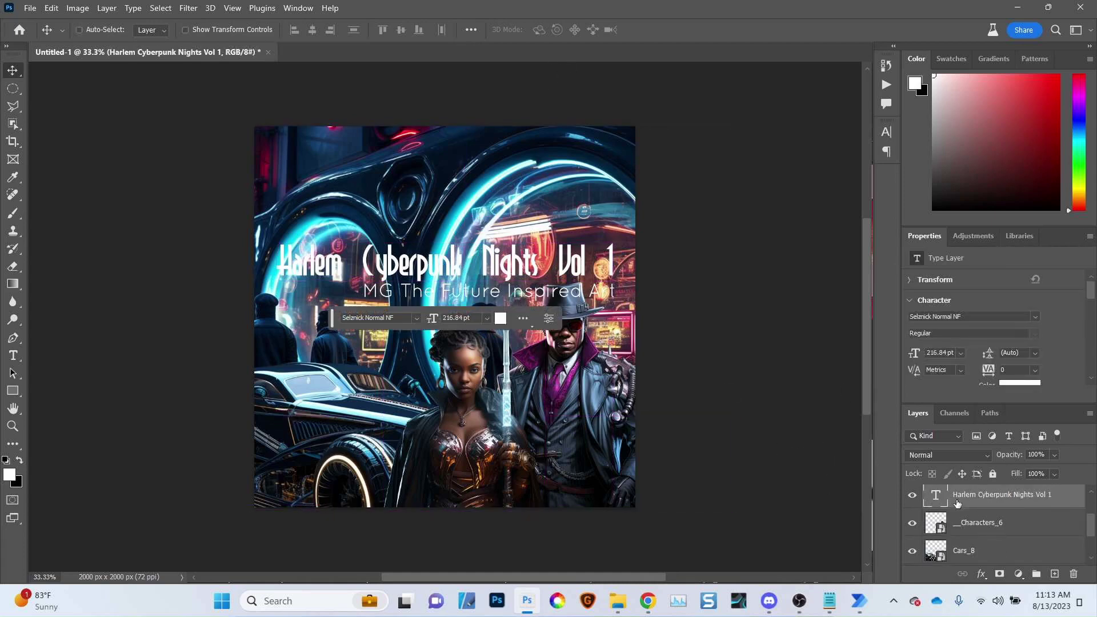
click(977, 576)
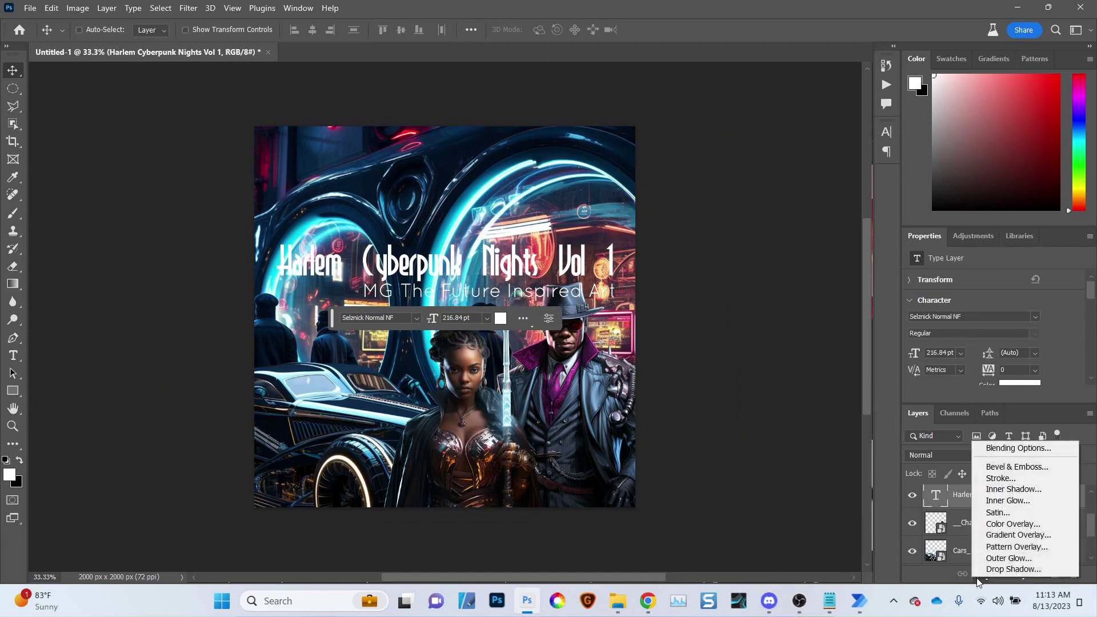
click(1006, 570)
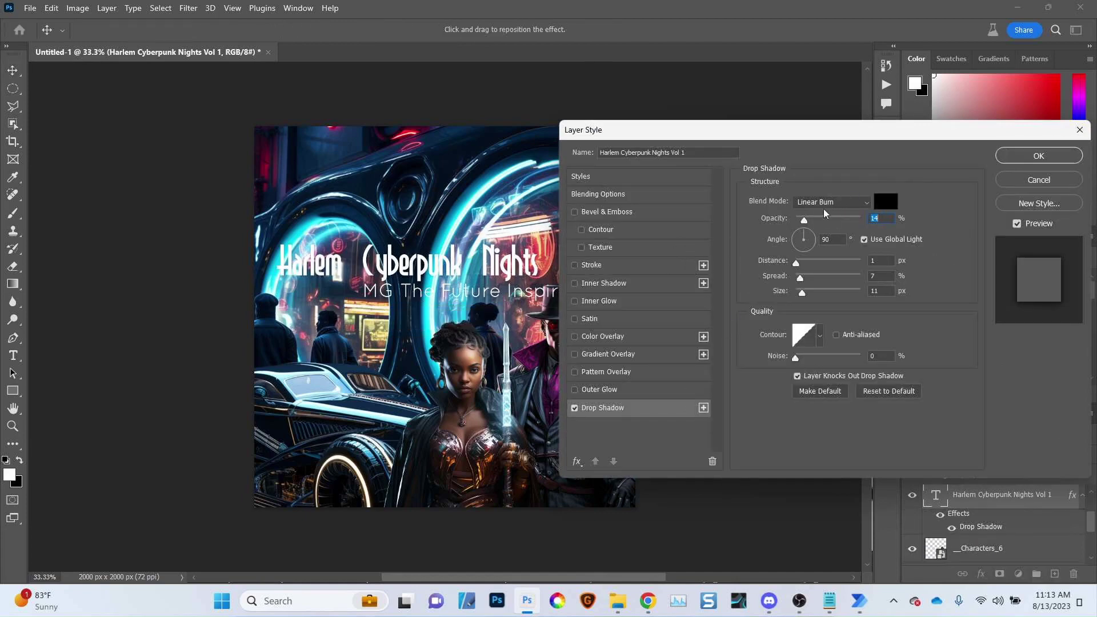
drag(799, 219, 823, 222)
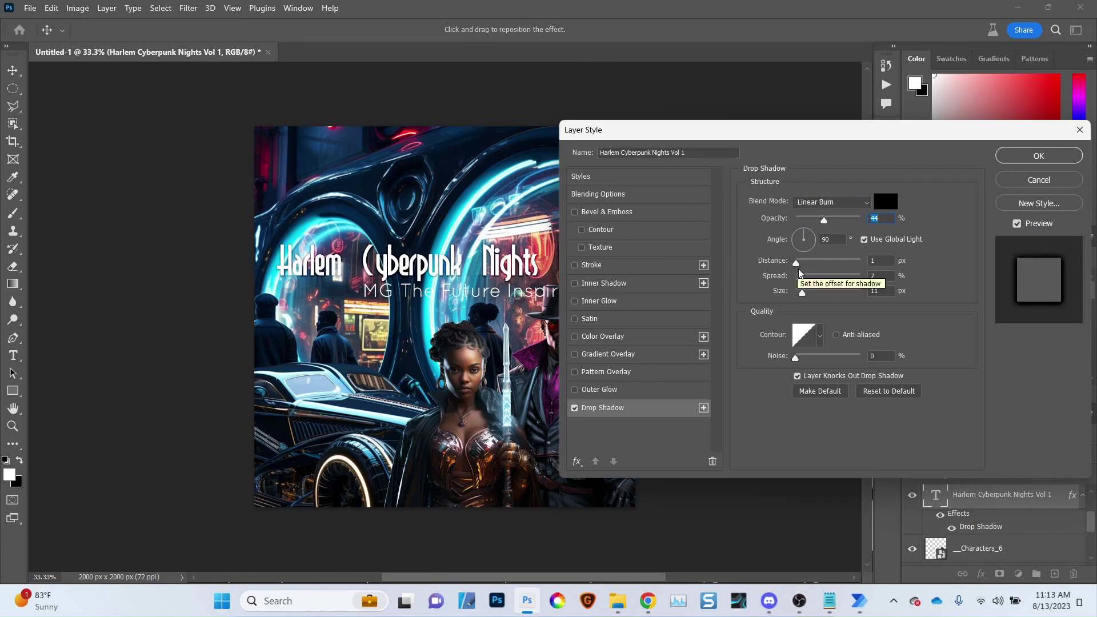
click(880, 260)
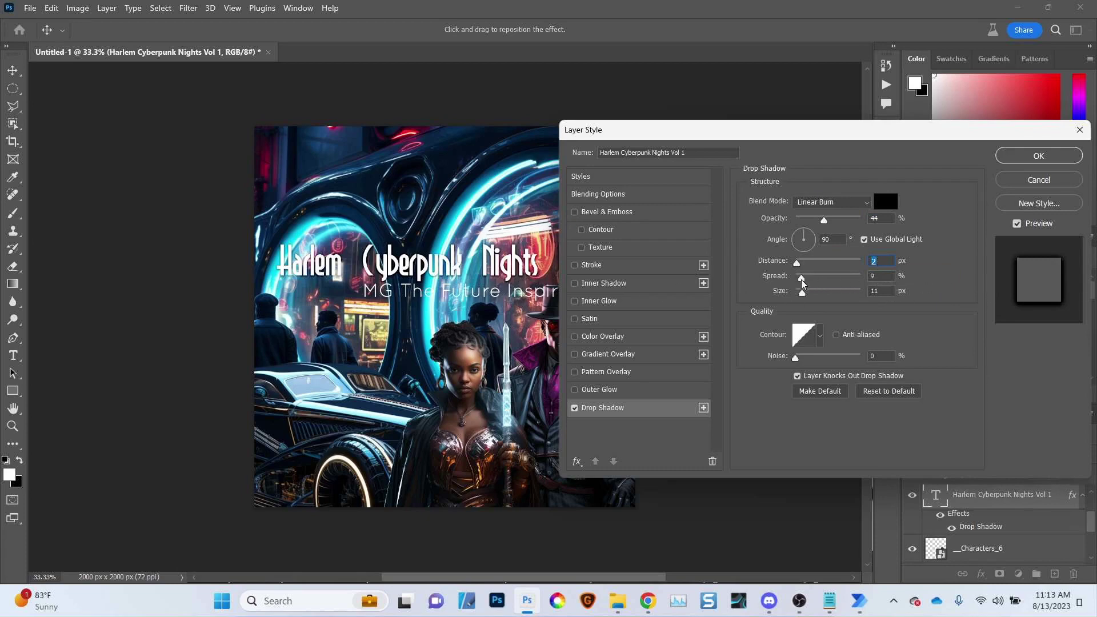
drag(802, 280, 805, 284)
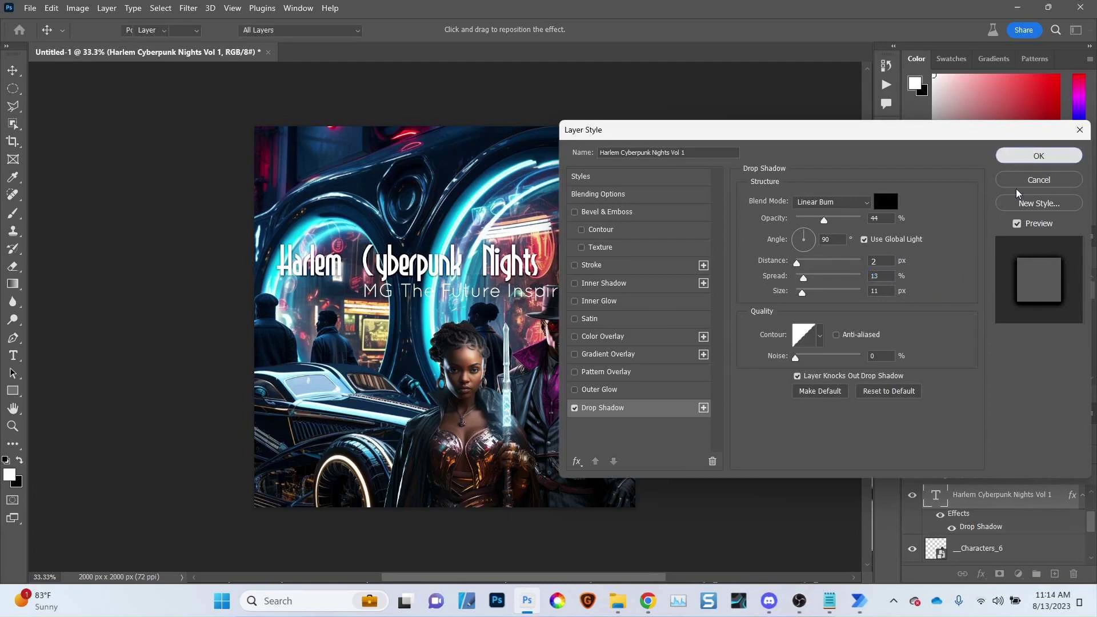
key(Return)
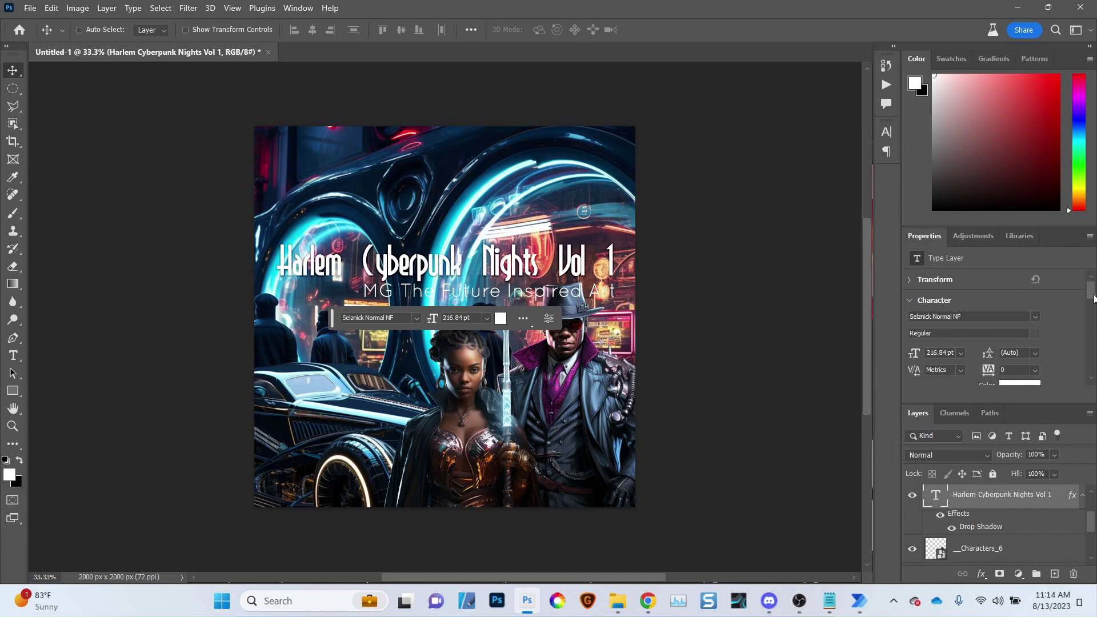
Recolour the title purple (#8e347f) by sampling the purple clothing of the man in the hat
scroll(1024, 332, down, 2)
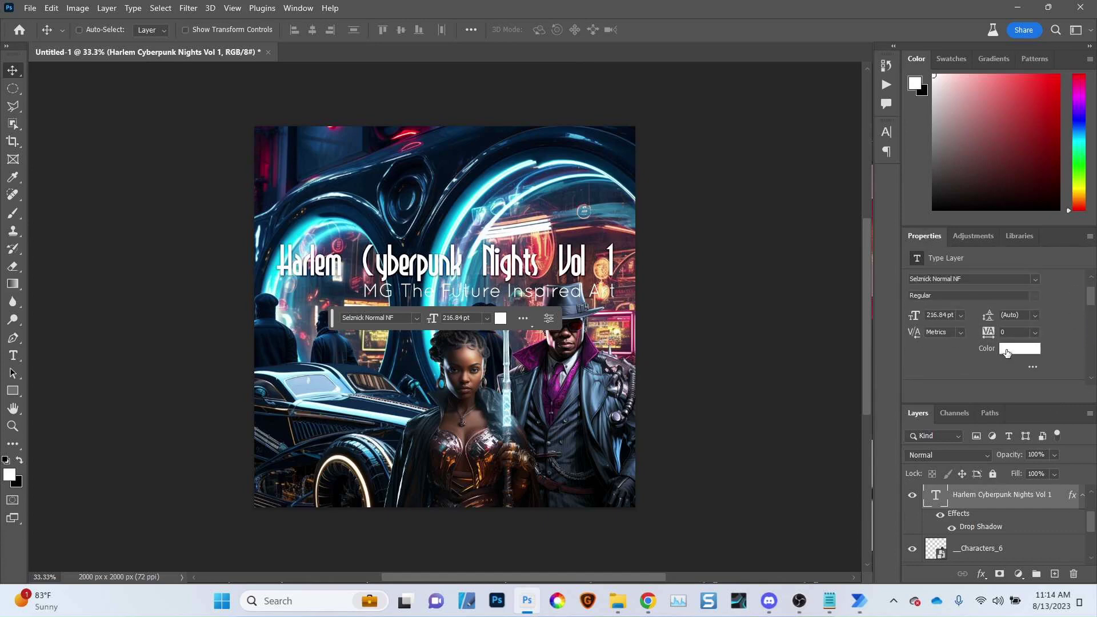
click(1006, 350)
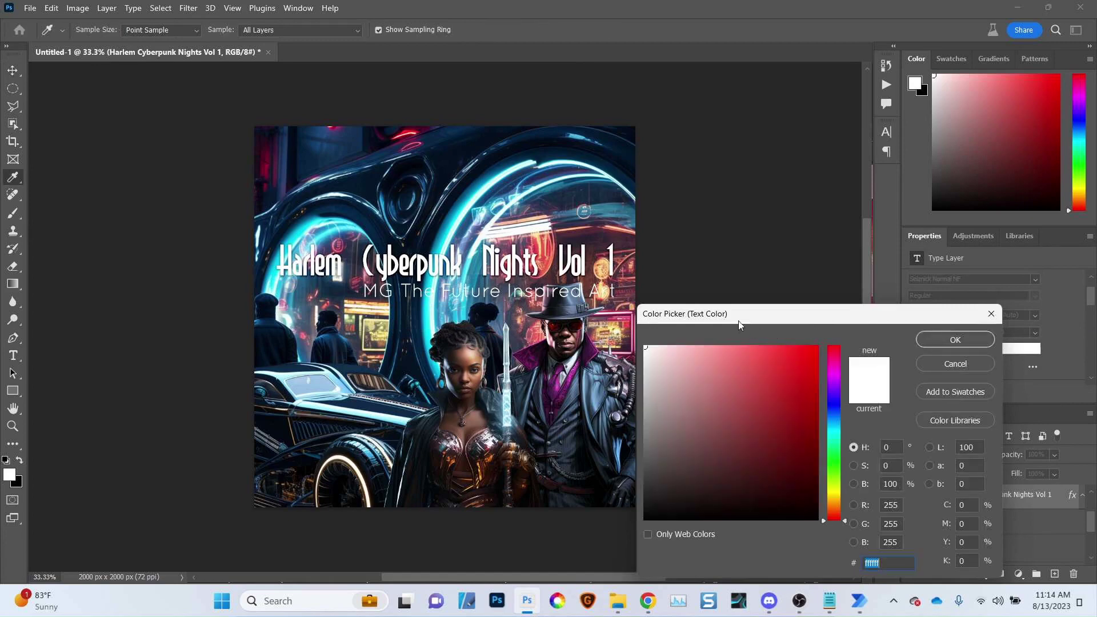
click(579, 364)
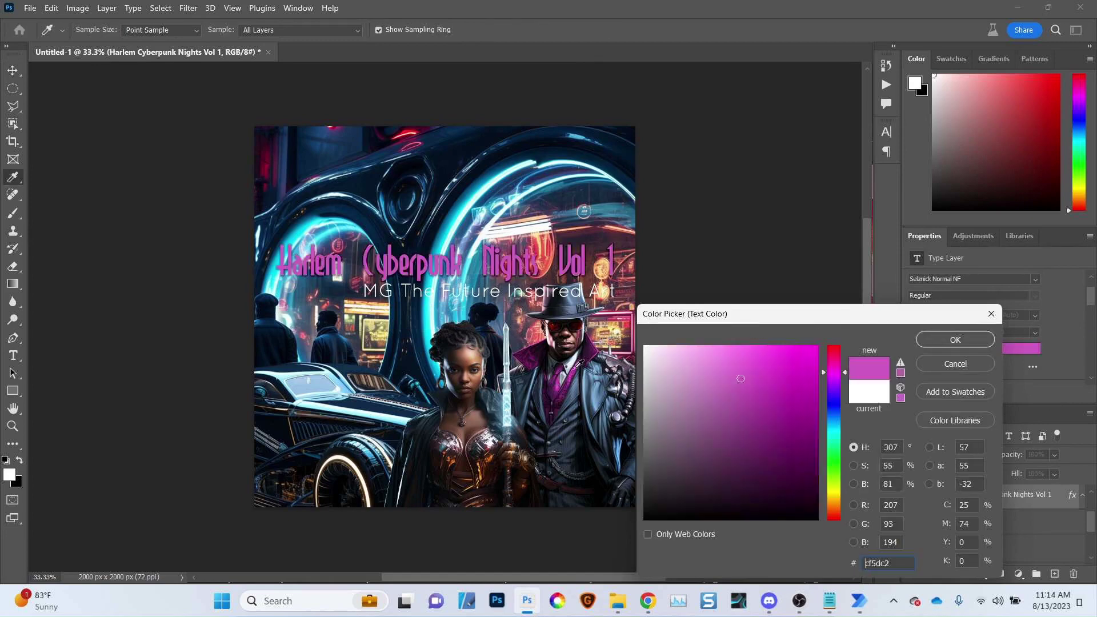
click(574, 370)
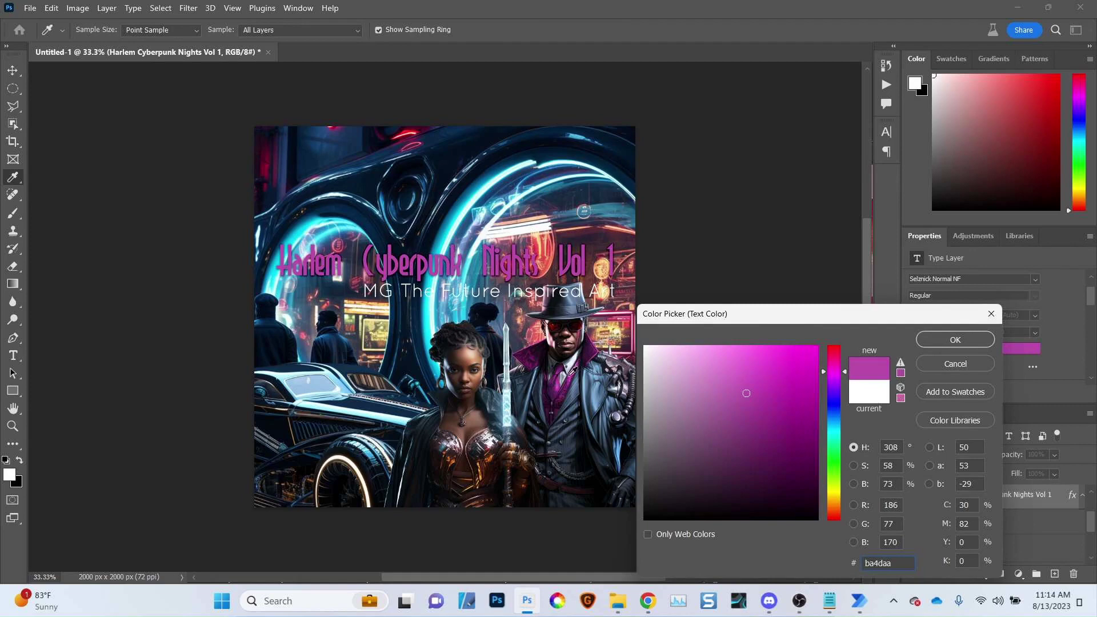
click(558, 385)
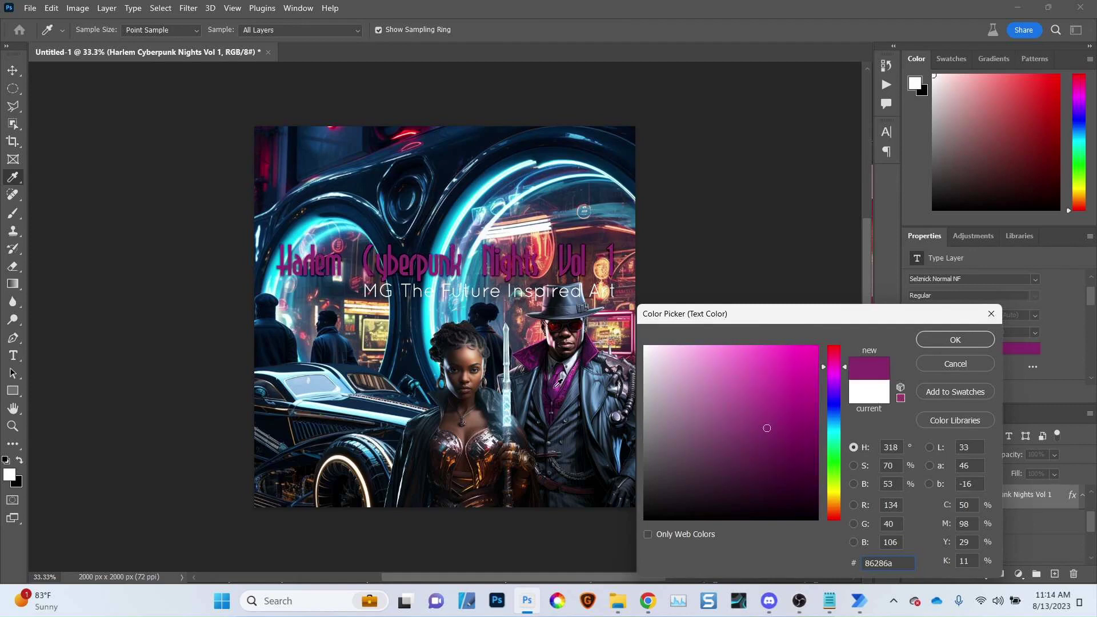
click(559, 382)
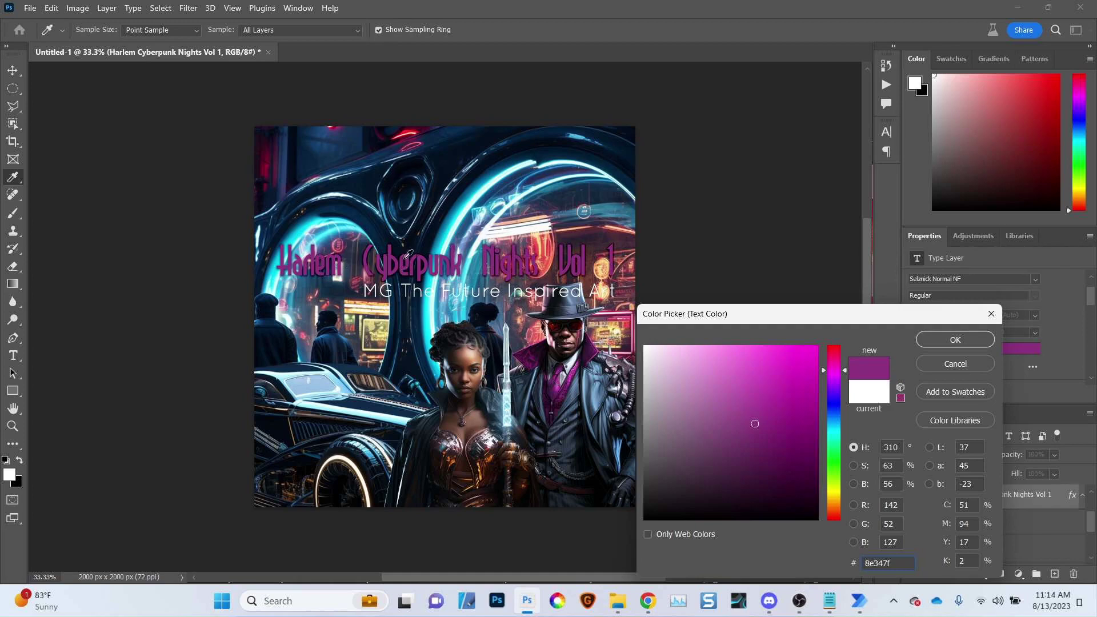
click(951, 339)
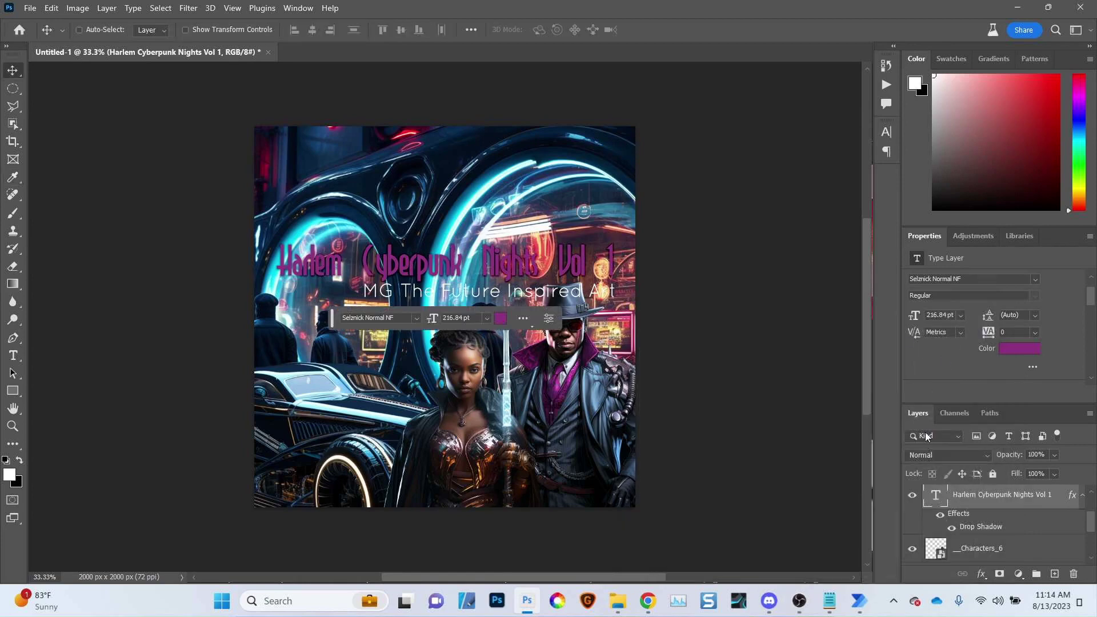
Try a 2 px outside stroke on the Harlem Cyberpunk Nights title
click(981, 574)
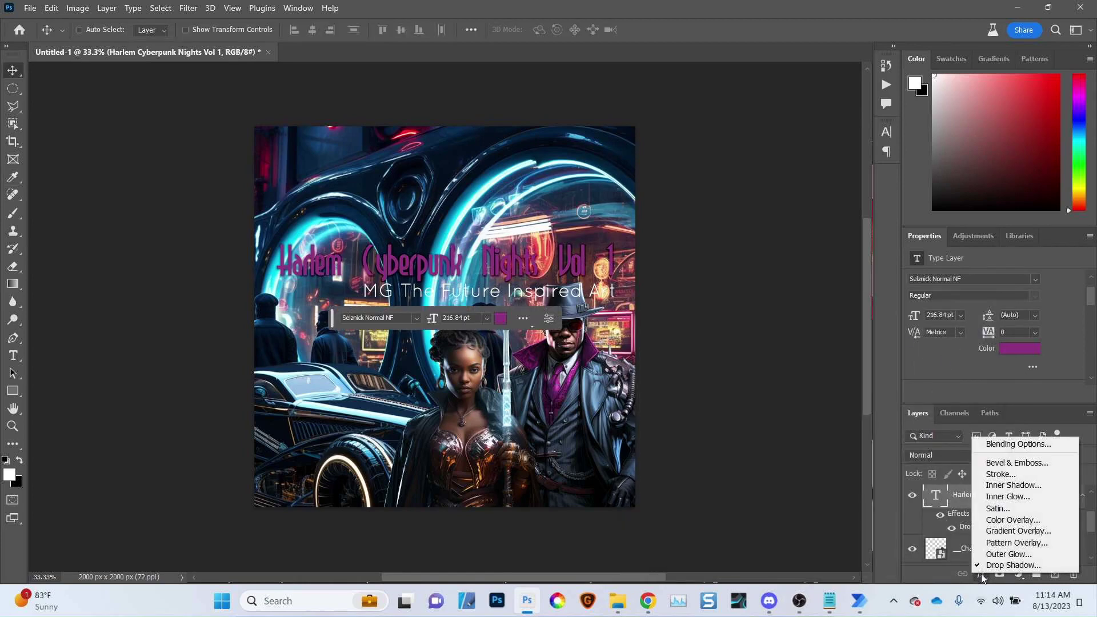
click(1009, 476)
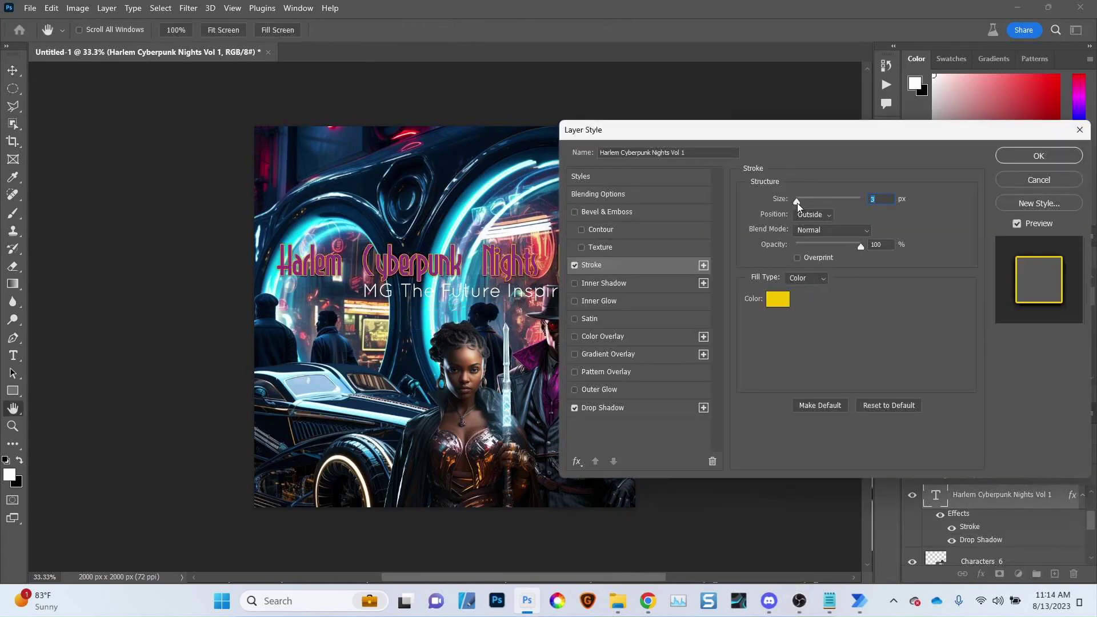
drag(797, 204, 796, 203)
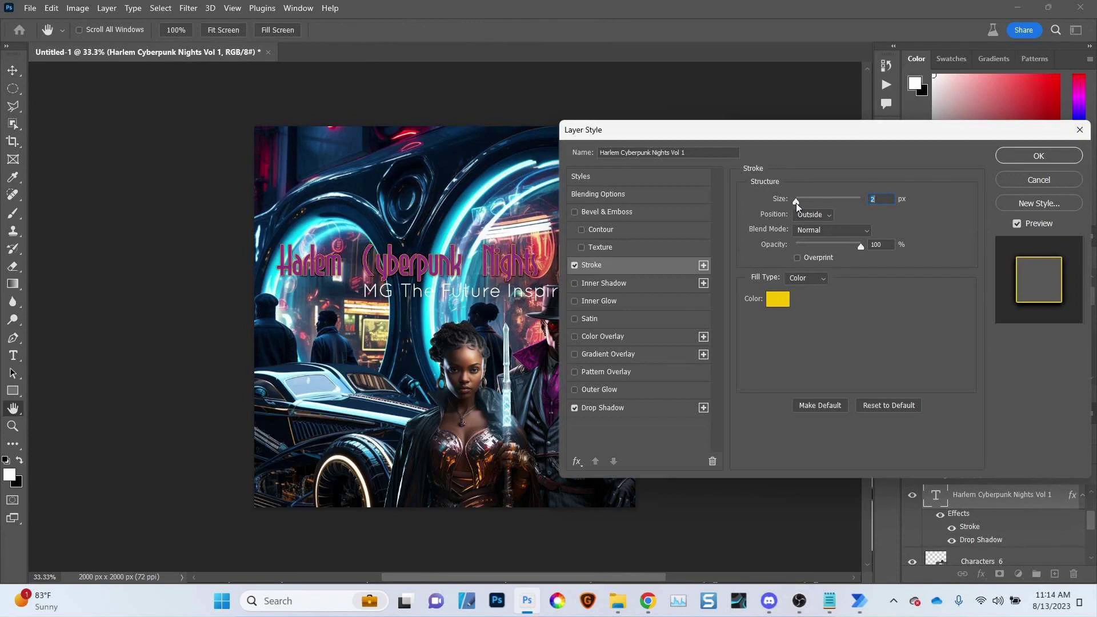
Try a pale cyan (#b9fef8) stroke colour sampled from the glowing ring light, and cancel the colour choice
click(778, 298)
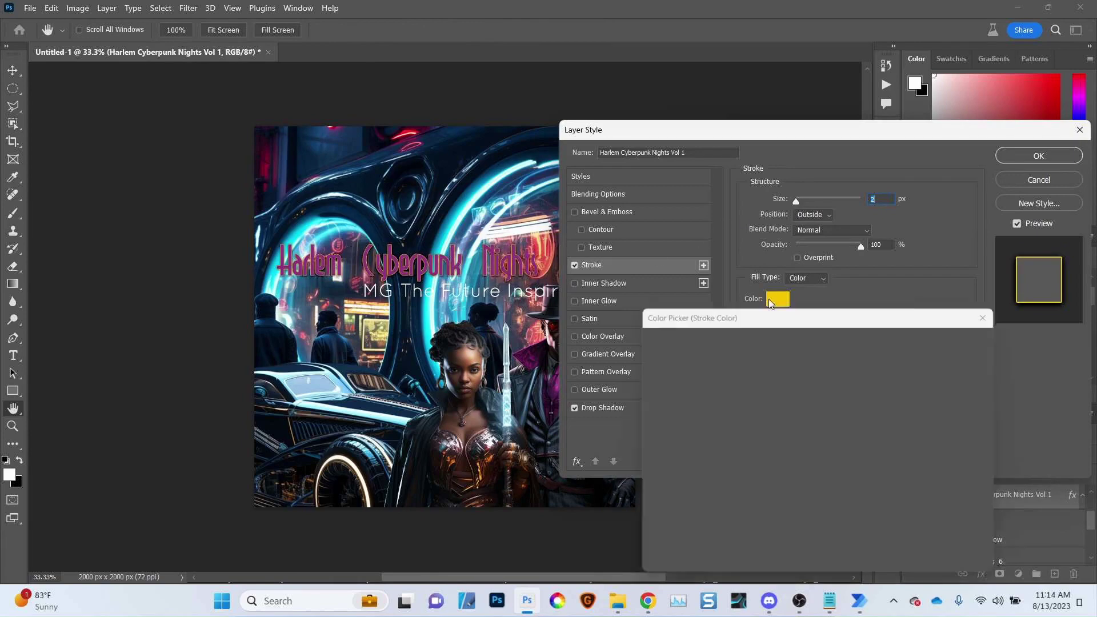
click(462, 208)
click(464, 210)
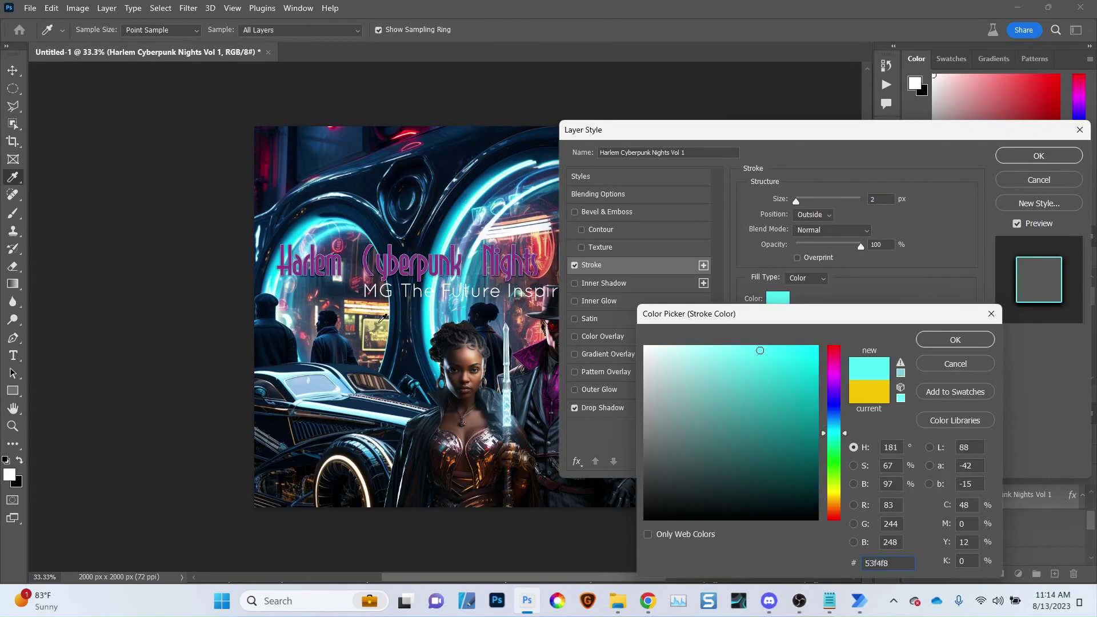
click(452, 232)
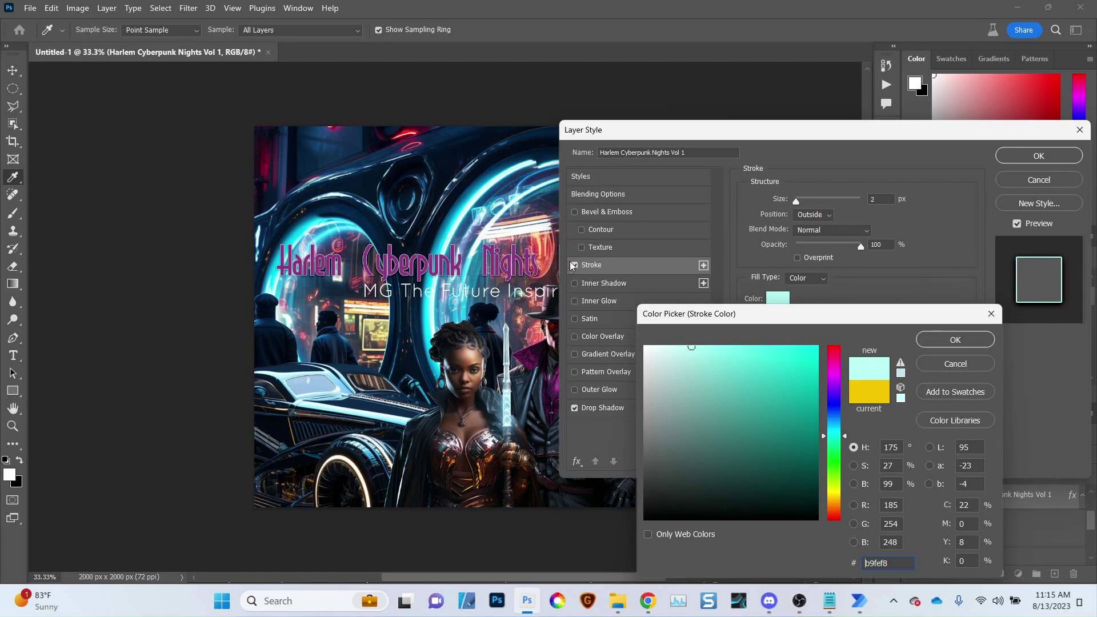
click(570, 286)
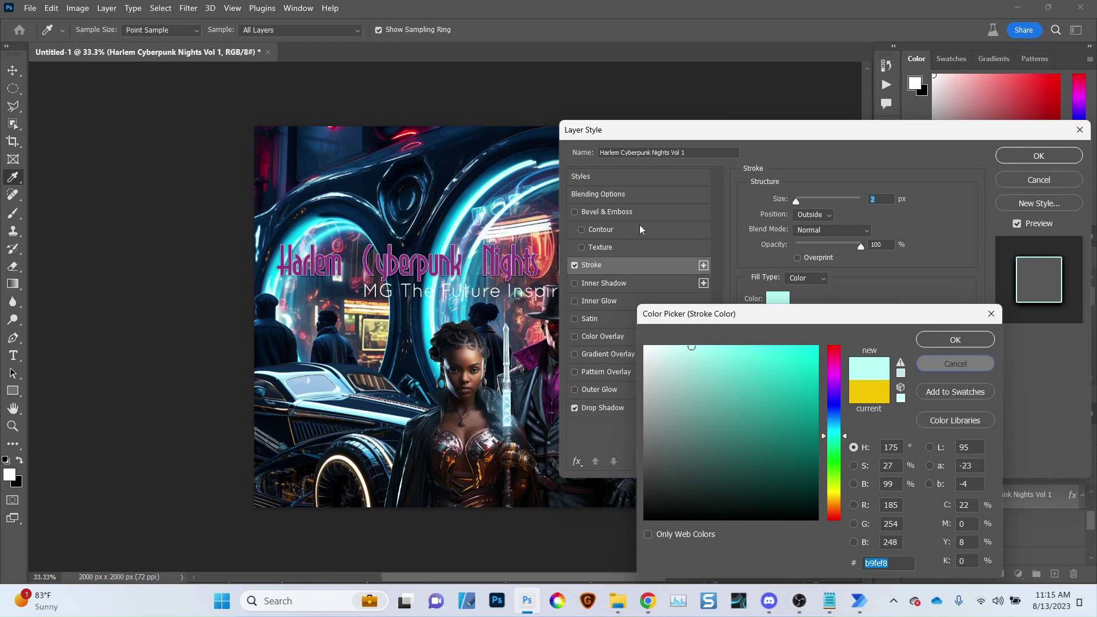
click(937, 365)
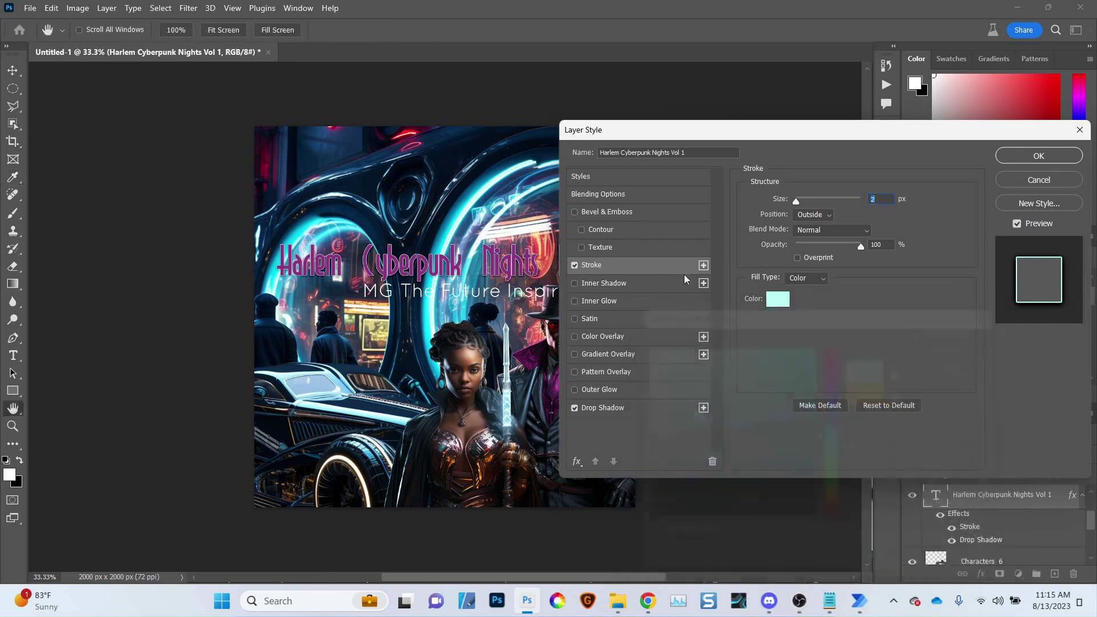
Switch off the title's stroke, enable Outer Glow, and leave Bevel & Emboss and its texture disabled
click(574, 265)
click(574, 265)
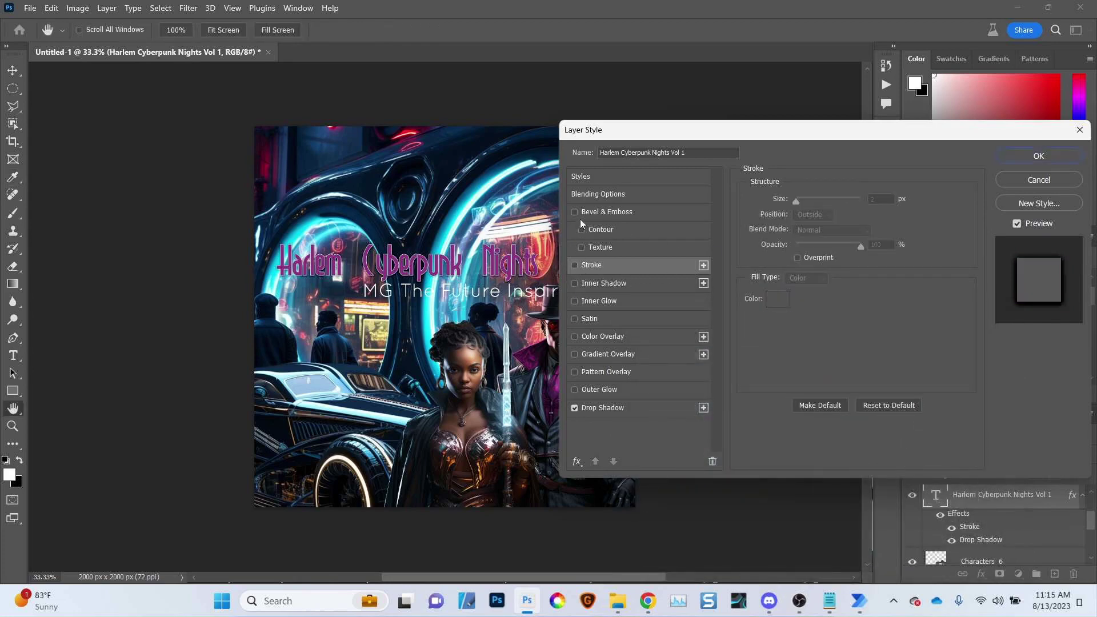
click(575, 390)
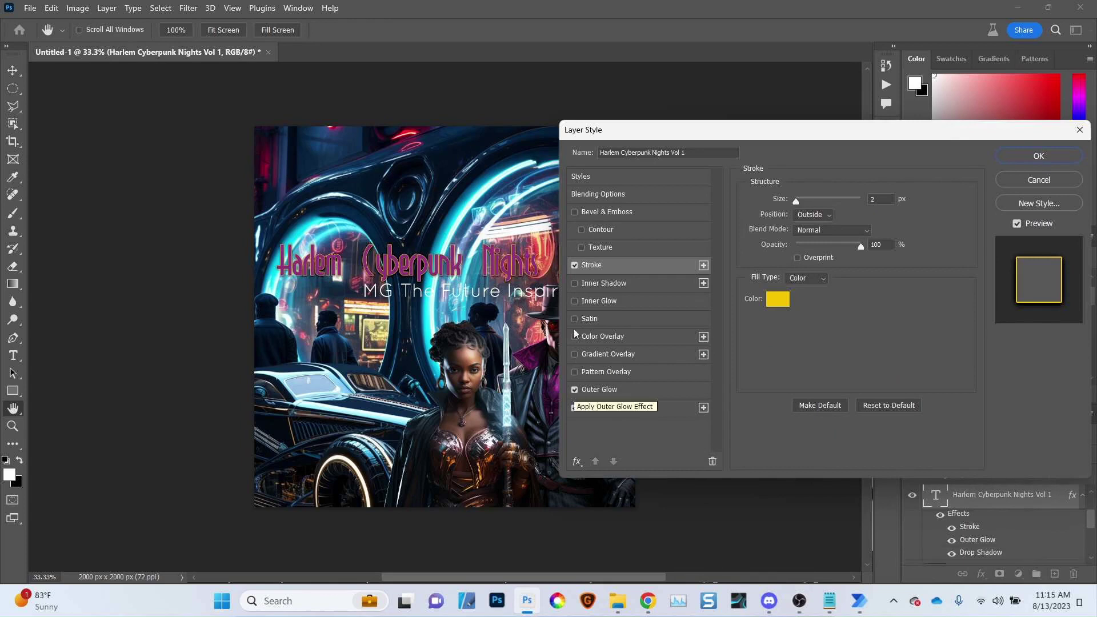
click(581, 247)
click(575, 265)
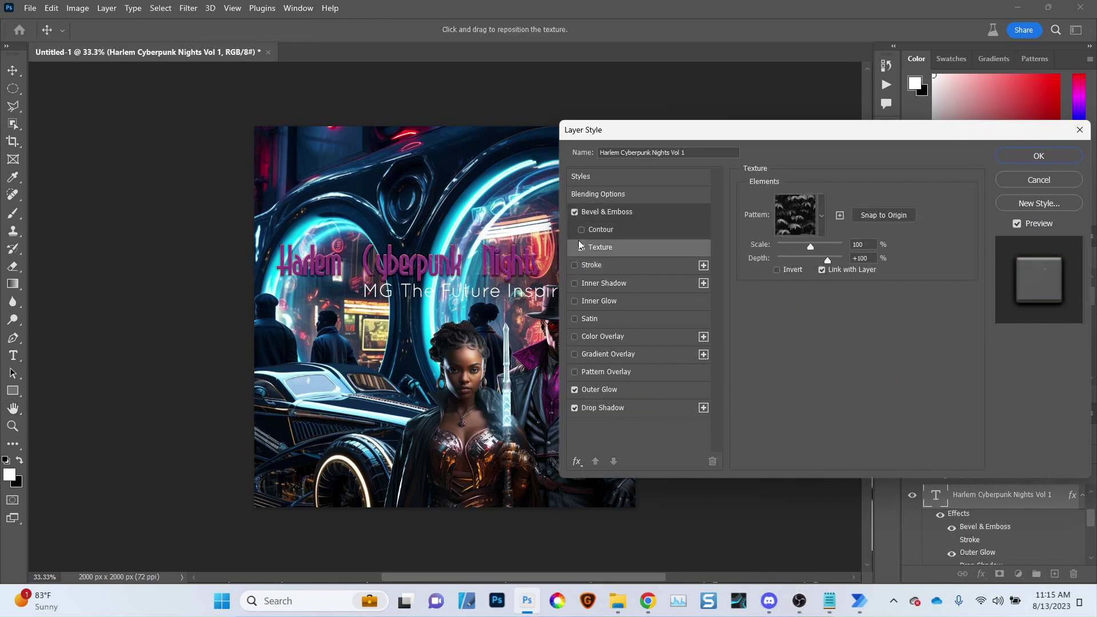
click(575, 212)
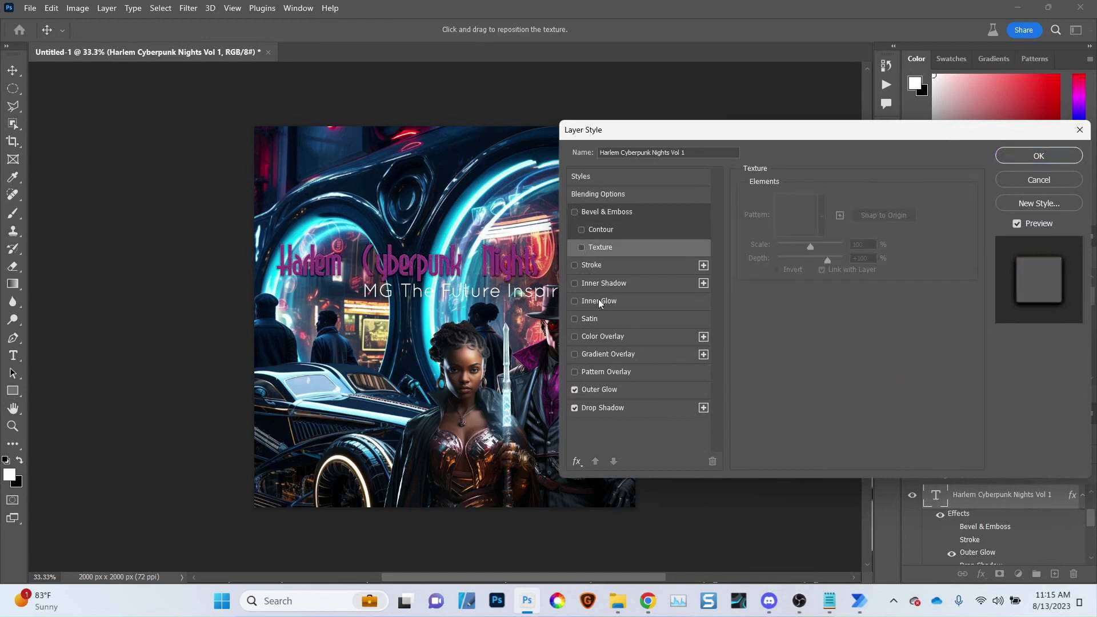
Set the title's outer glow to Normal blend mode with a bright cyan (#0ce2f8) sampled from the glowing ring
click(599, 389)
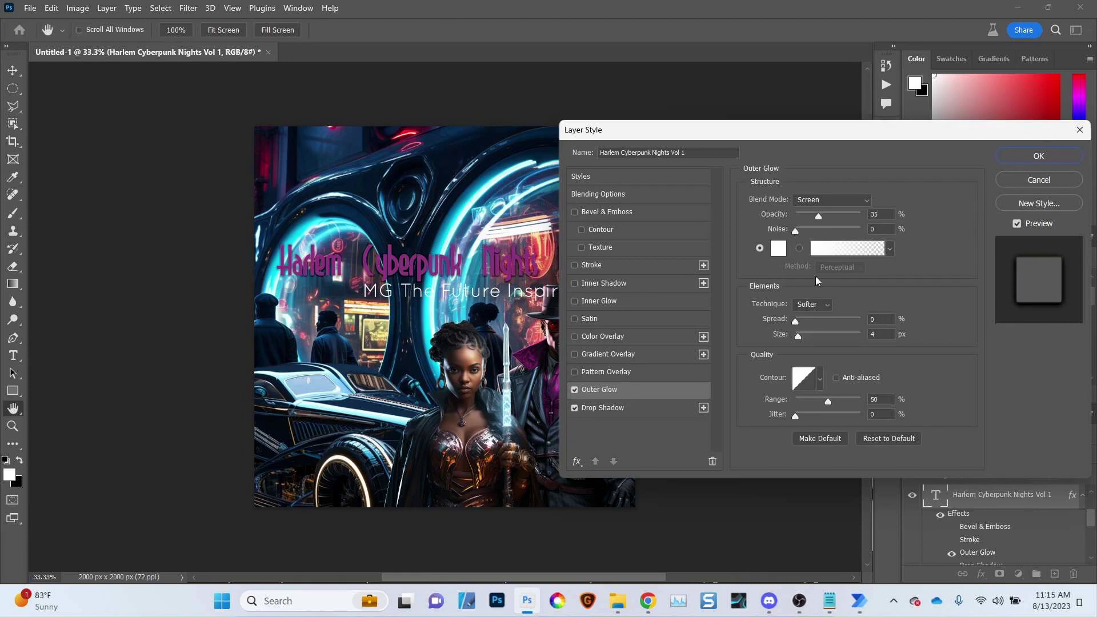
click(822, 200)
click(821, 212)
click(760, 248)
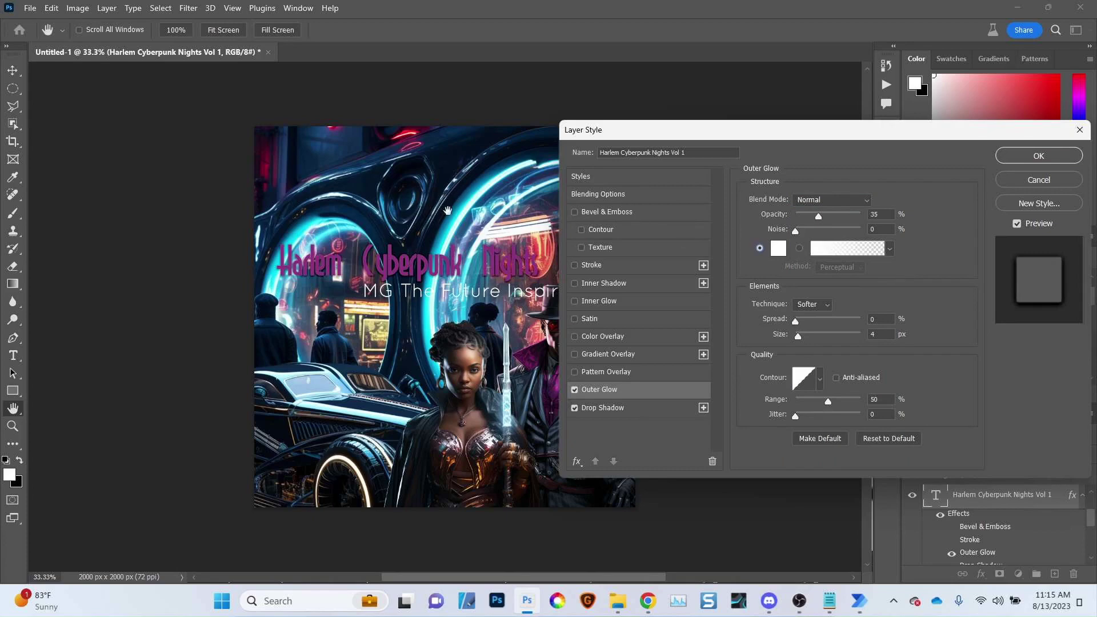
click(778, 248)
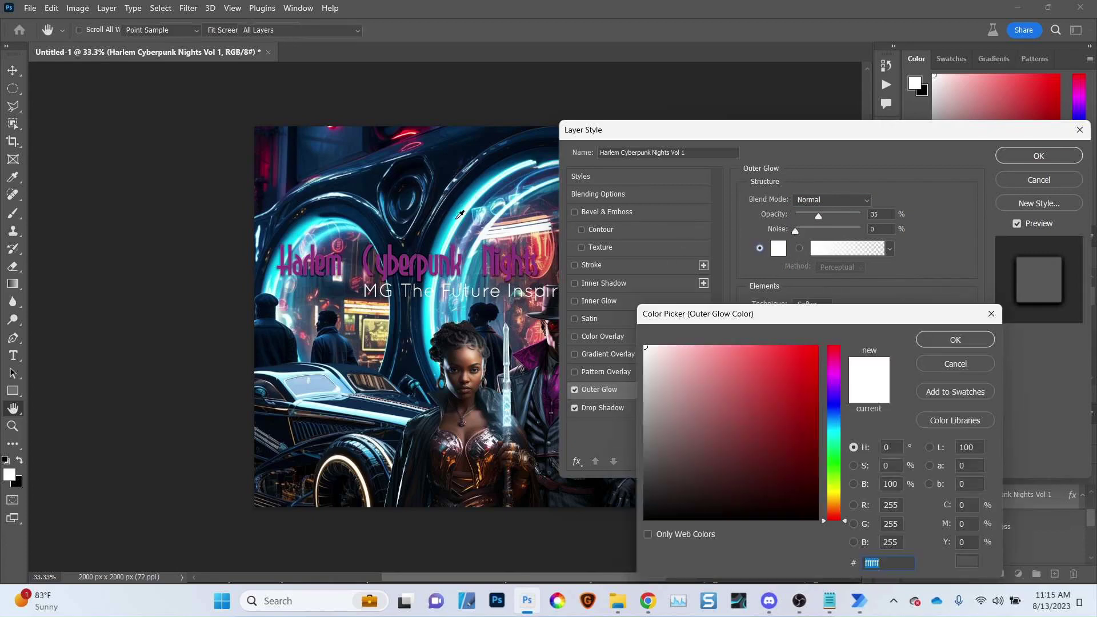
click(458, 217)
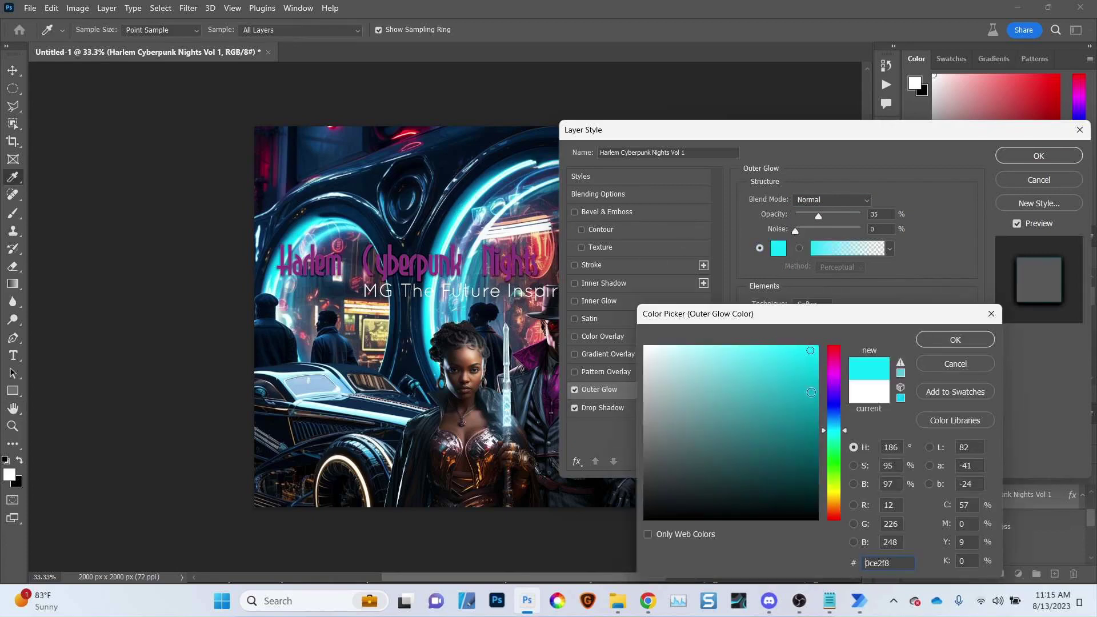
click(951, 340)
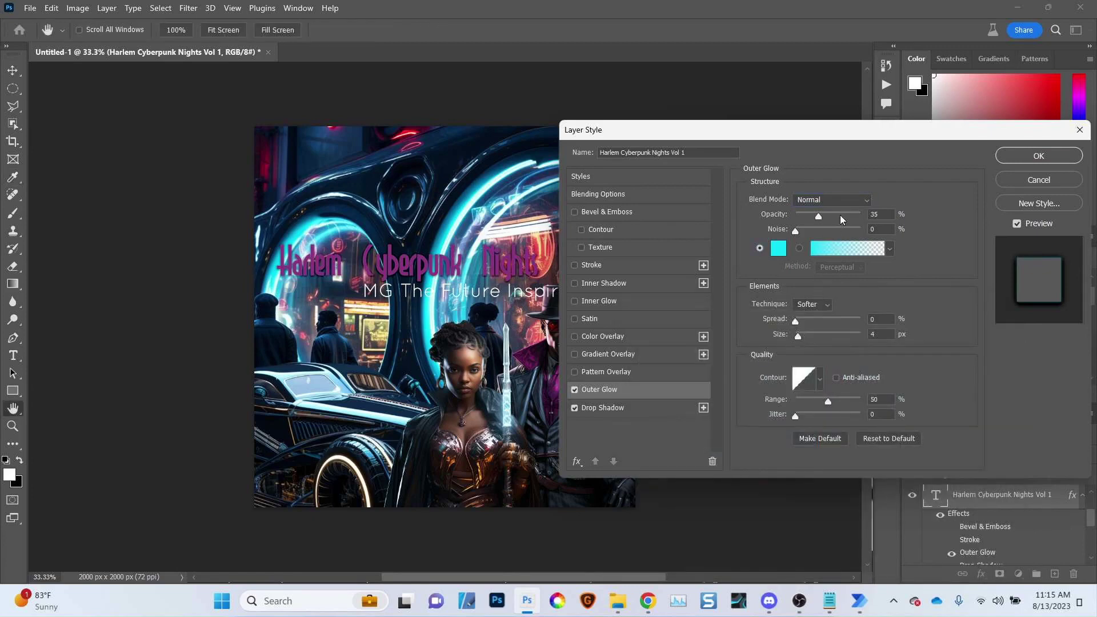
Set the outer glow's spread to 4%, size to 16 px and opacity to 40%
click(798, 323)
mouse_move(797, 336)
mouse_down()
mouse_move(815, 337)
mouse_move(803, 338)
mouse_up()
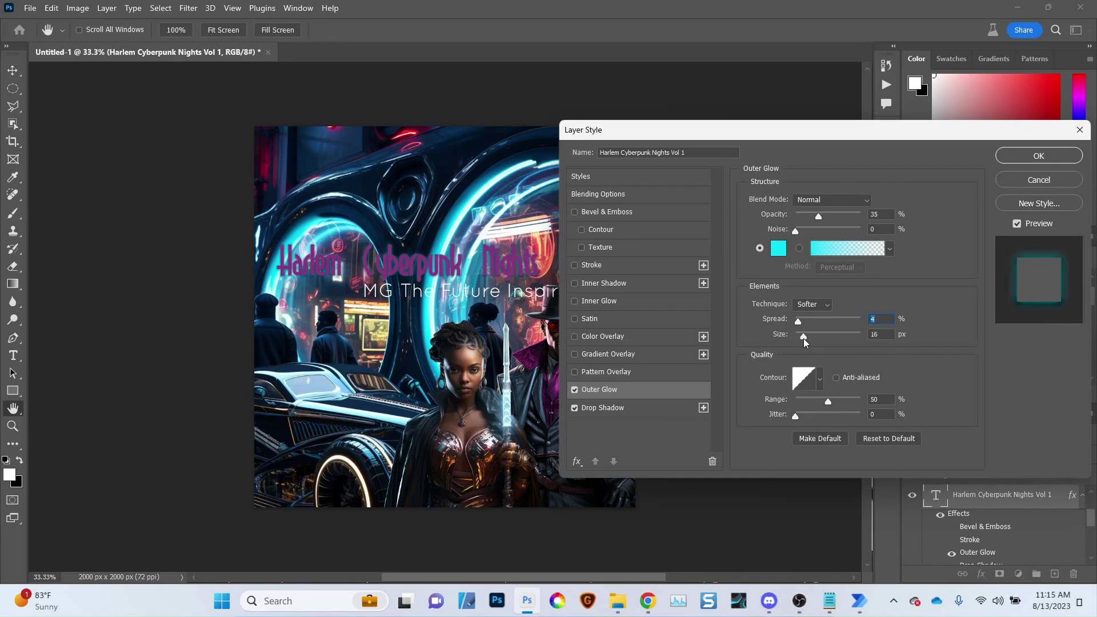
key(Tab)
mouse_move(817, 217)
mouse_down()
mouse_move(885, 227)
mouse_move(810, 231)
mouse_move(822, 238)
mouse_up()
Change the outer glow colour to near-white (#ecfdfc) sampled from the ring light, and apply the layer style
click(778, 249)
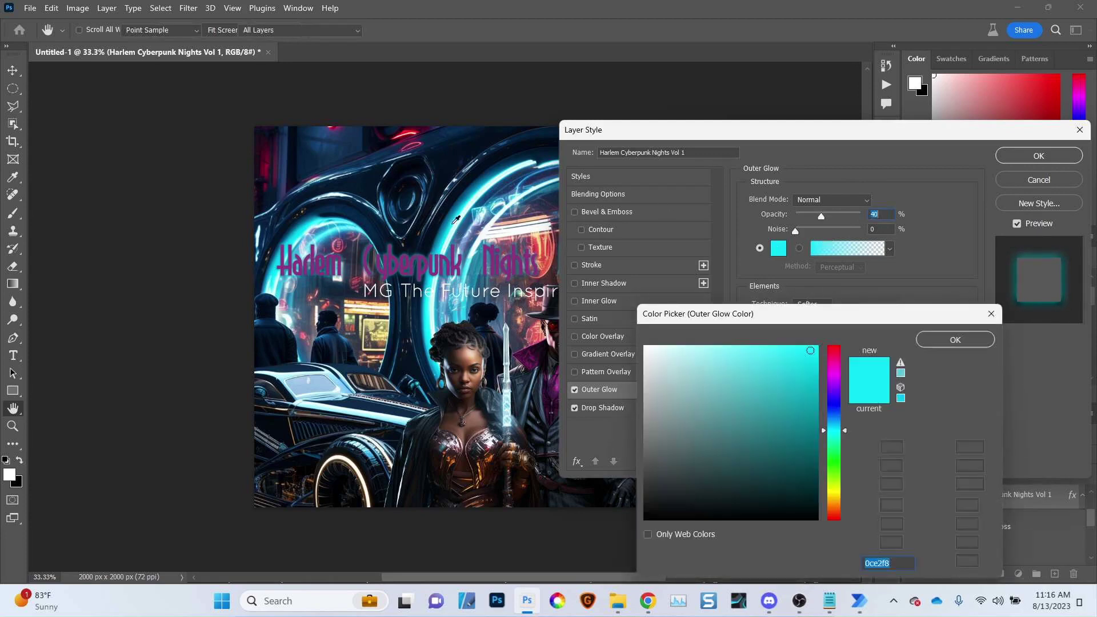
click(685, 352)
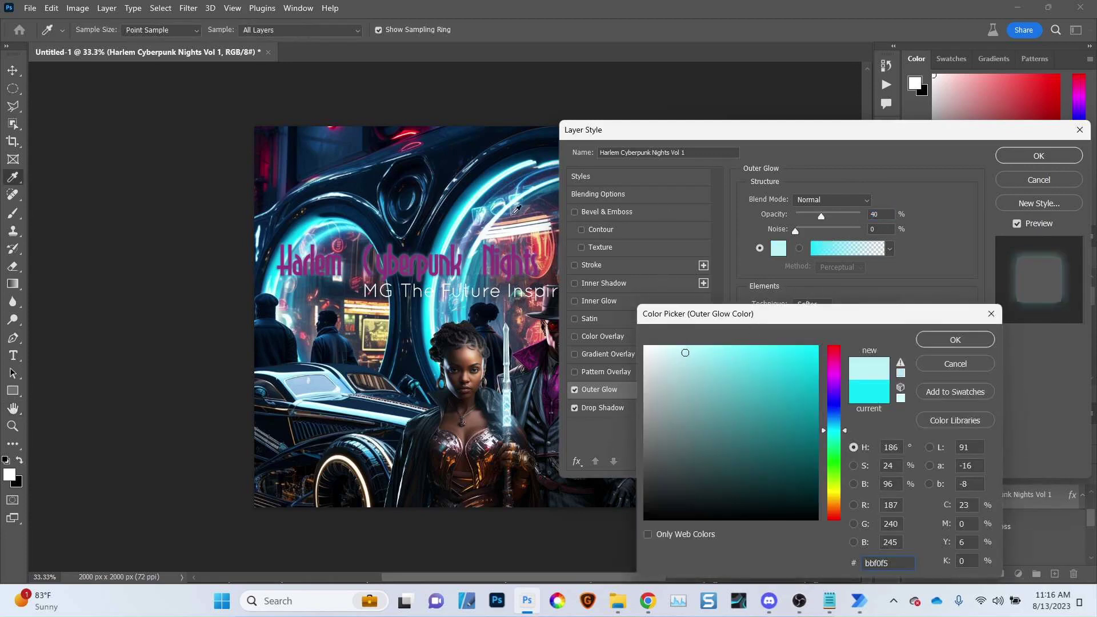
click(455, 224)
click(456, 223)
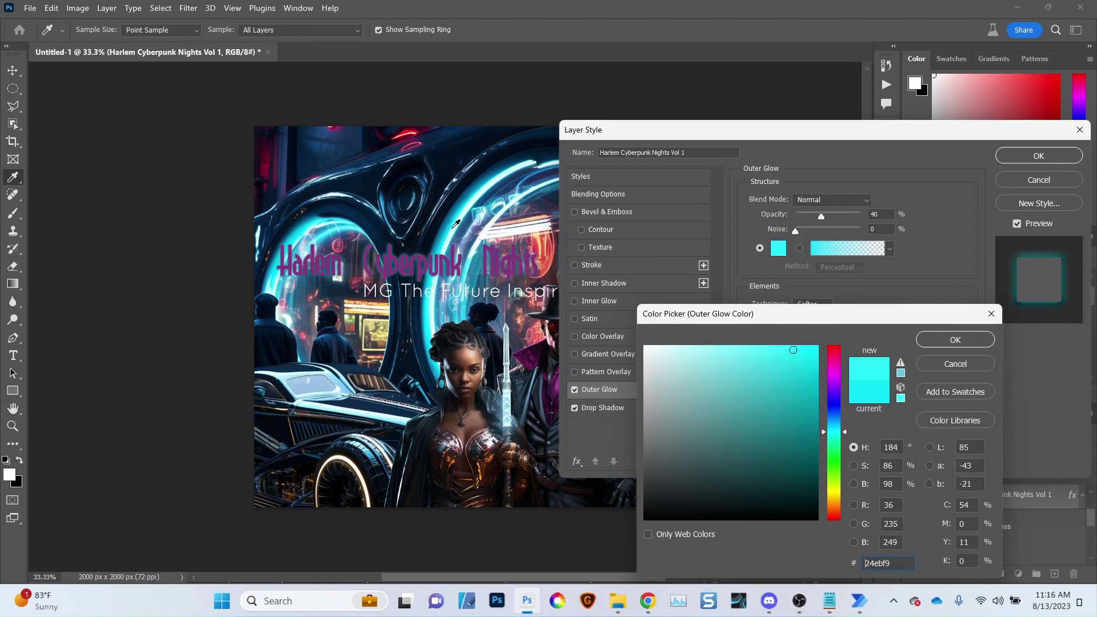
click(454, 231)
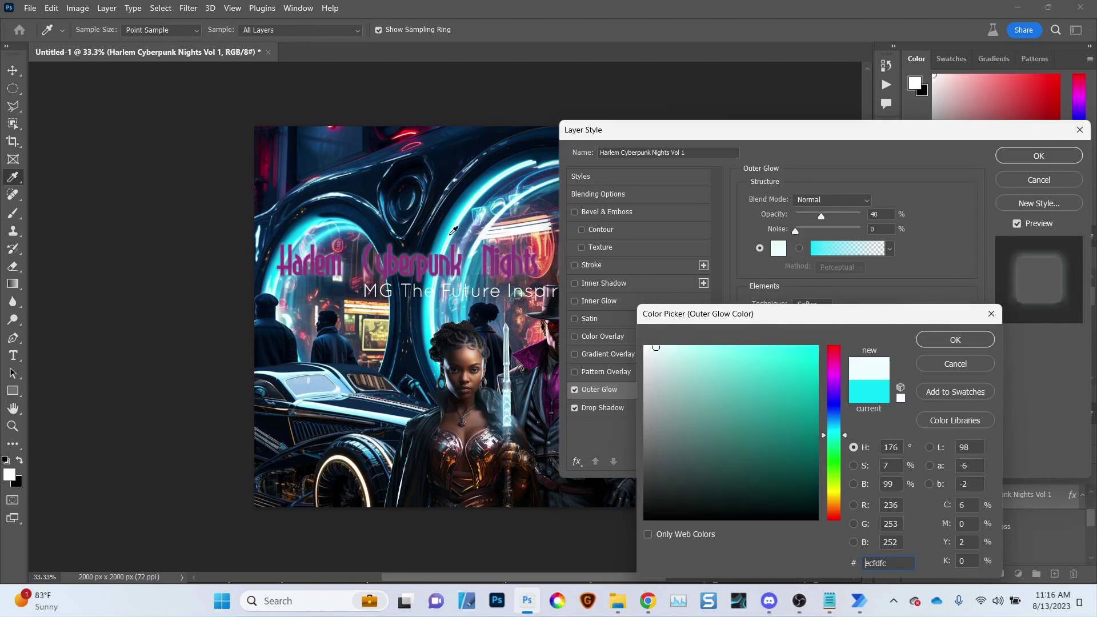
click(454, 231)
click(937, 340)
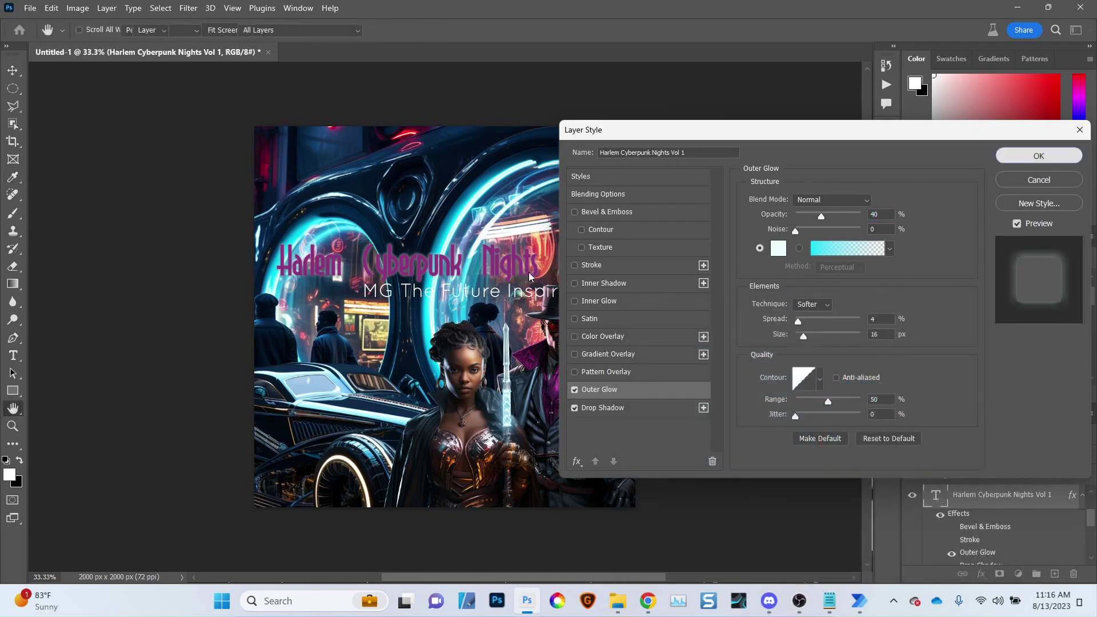
key(Return)
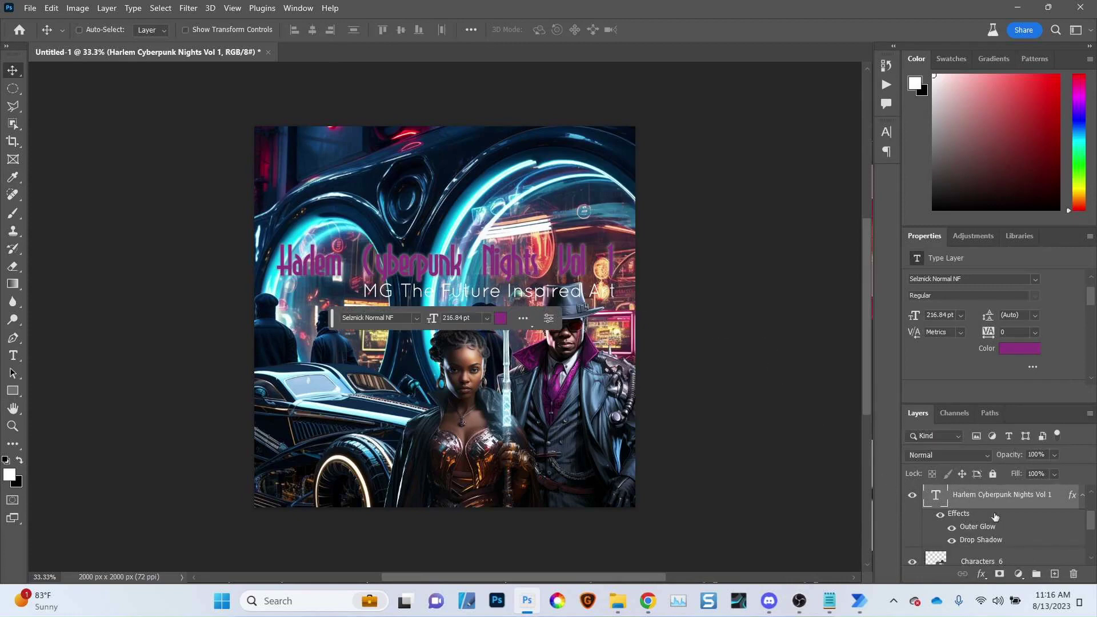
double_click(993, 494)
key(Return)
double_click(936, 495)
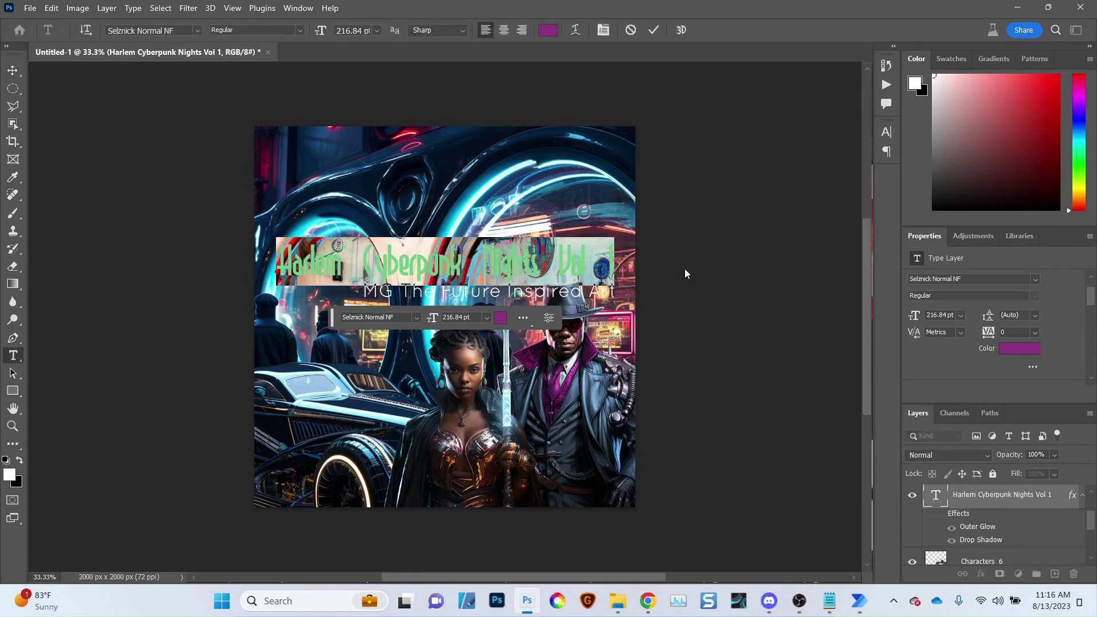
key(Escape)
key(v)
Try a smooth inner bevel on the title with 625% depth, 8 px size and 1 px soften, and disable it
click(982, 574)
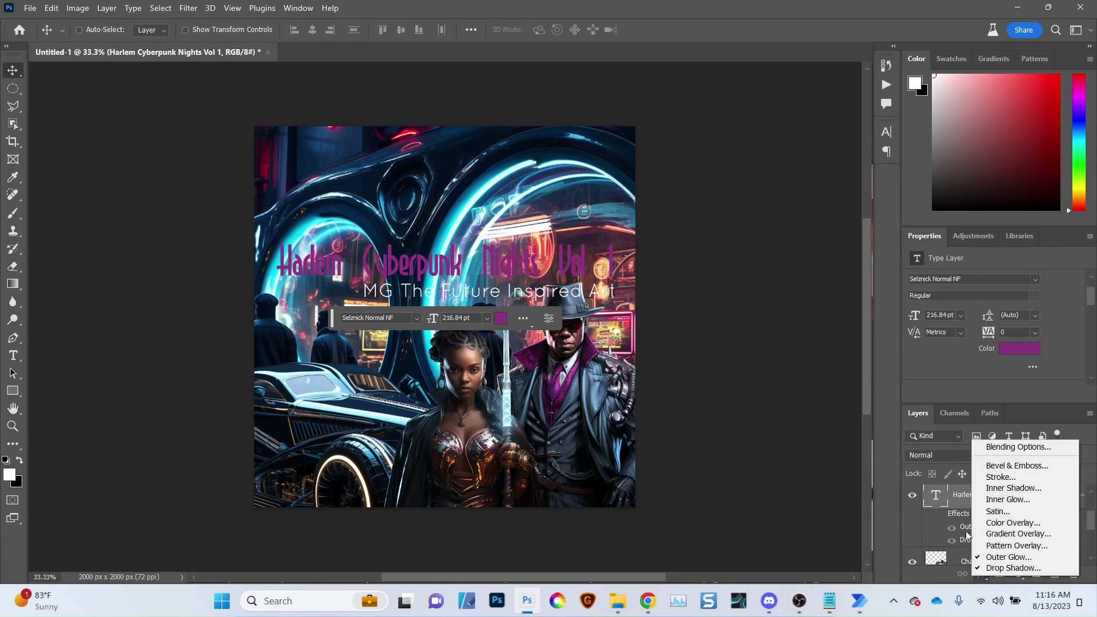
click(1001, 466)
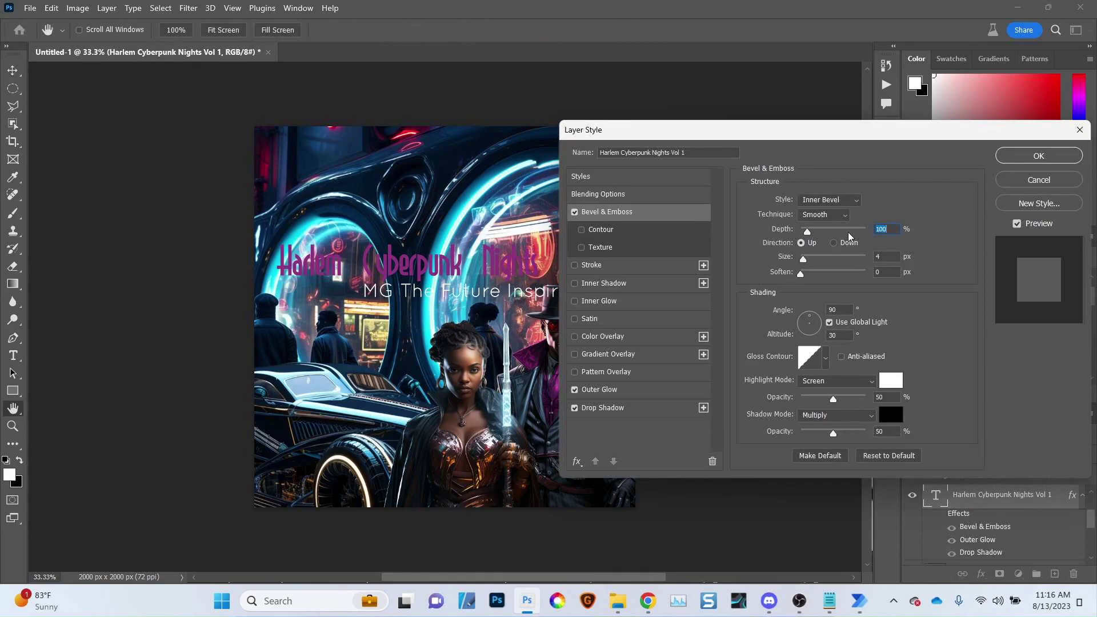
drag(807, 231, 823, 263)
drag(801, 276, 803, 276)
drag(826, 233, 810, 234)
drag(822, 259, 755, 231)
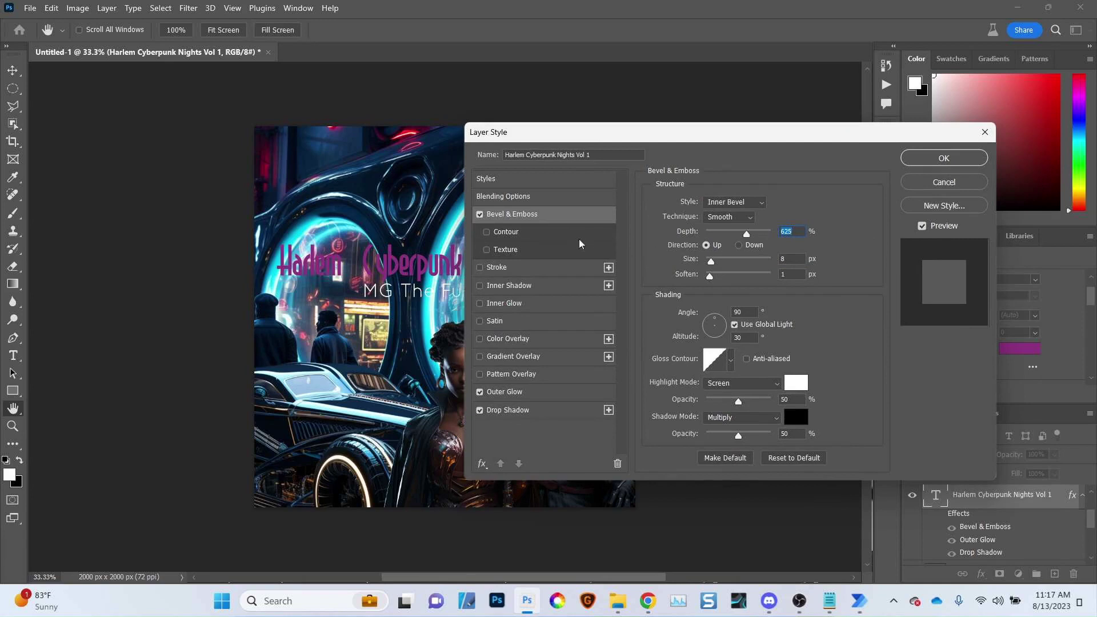
click(480, 214)
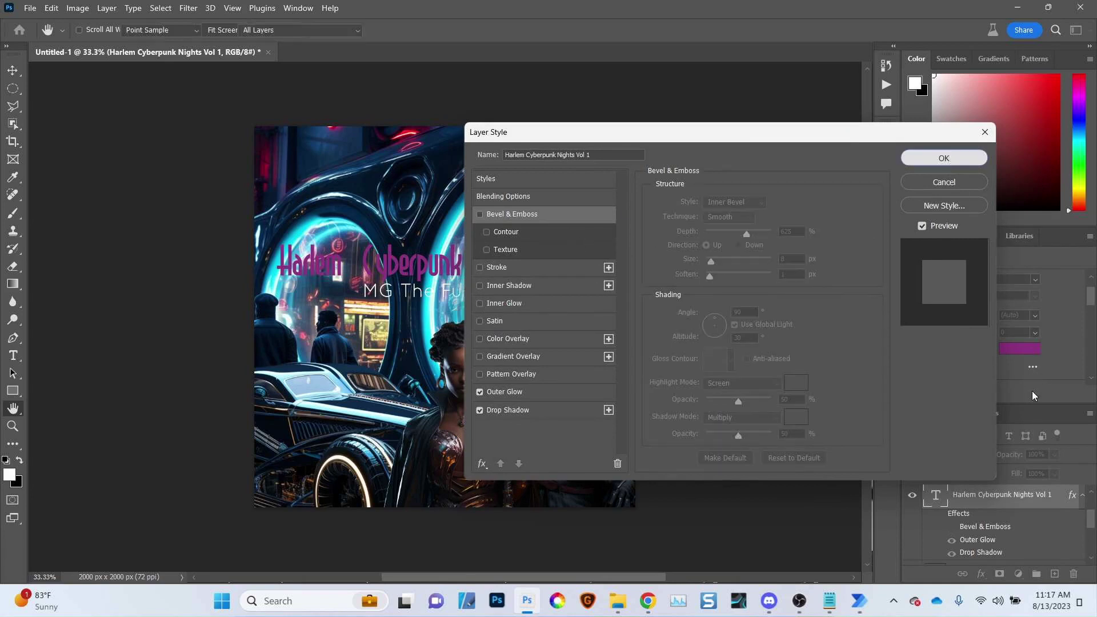
key(Return)
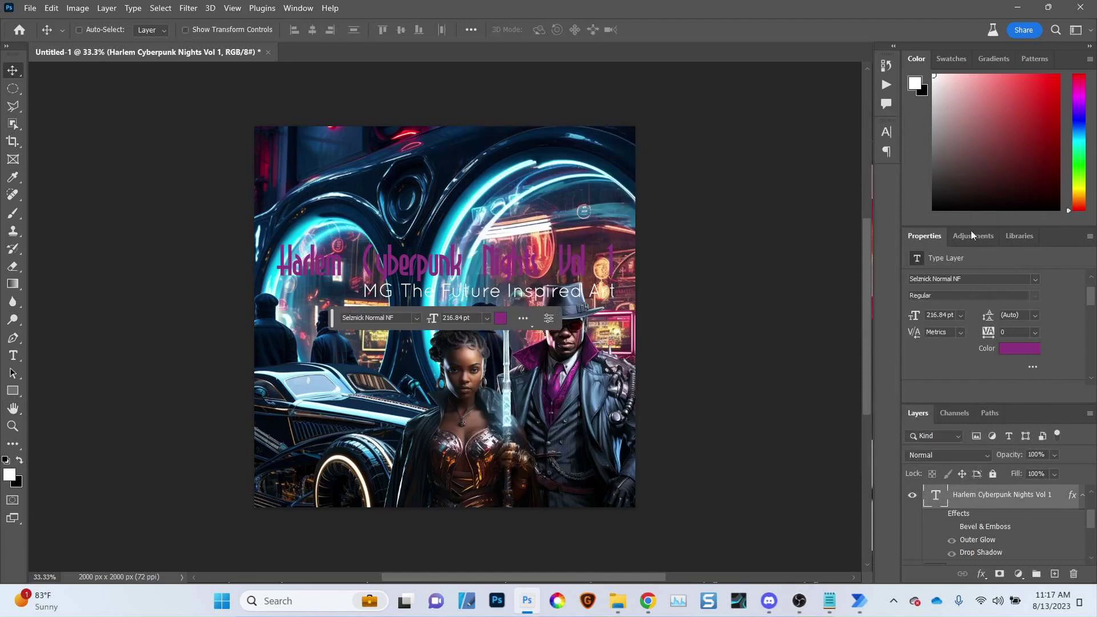
Undo the Bevel & Emboss change on the title layer
right_click(978, 529)
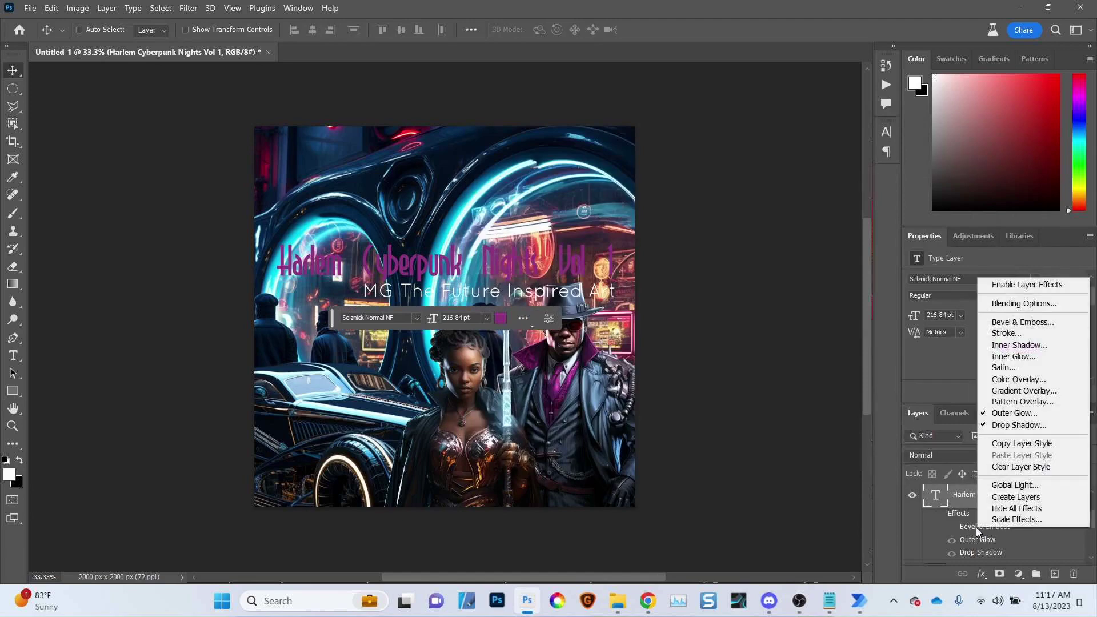
click(968, 530)
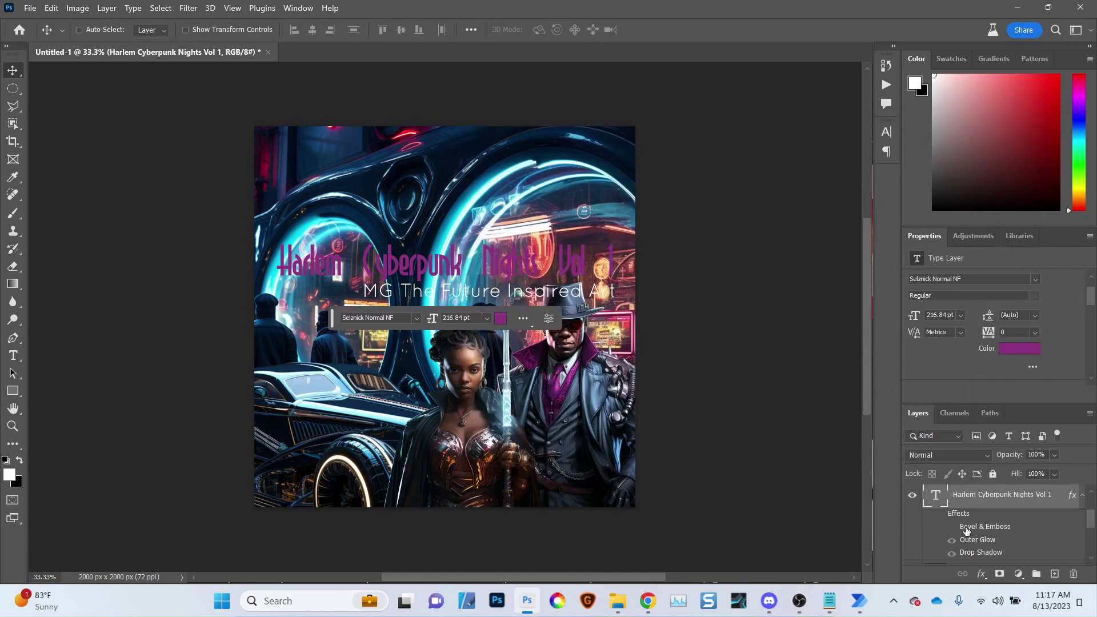
key(ctrl)
key(ctrl+z)
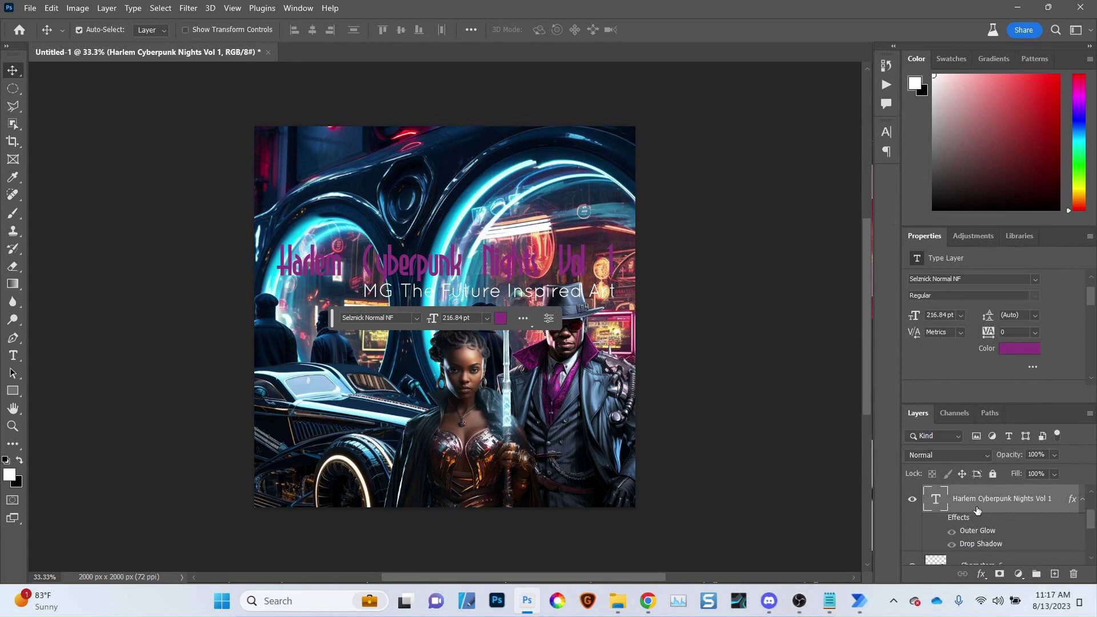
Set the title layer's outer glow opacity to 19% and apply the layer style
double_click(977, 545)
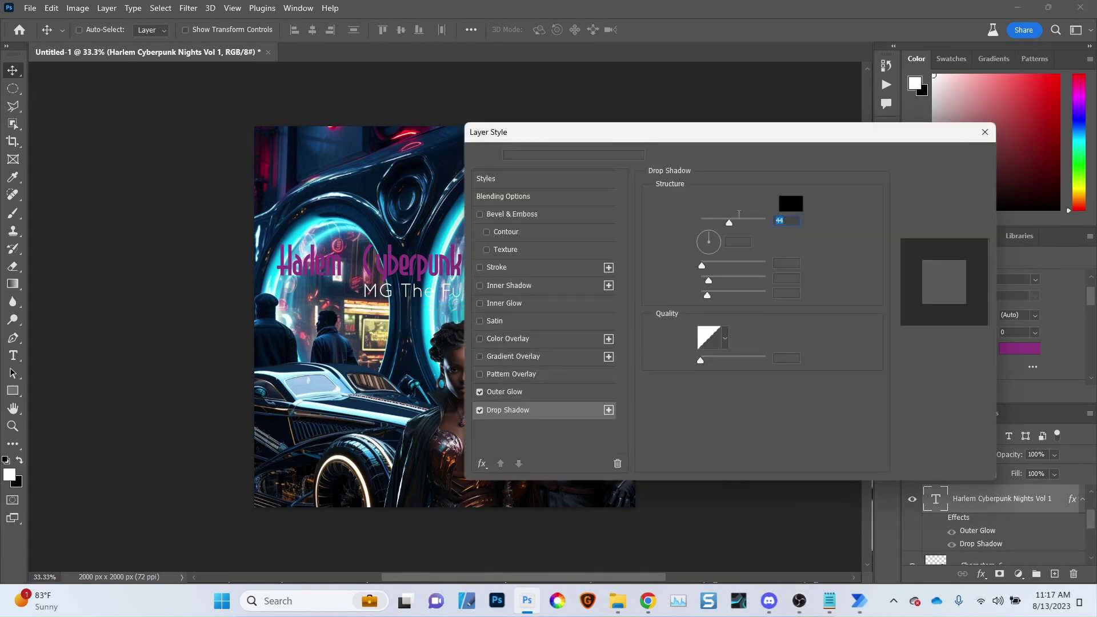
click(517, 392)
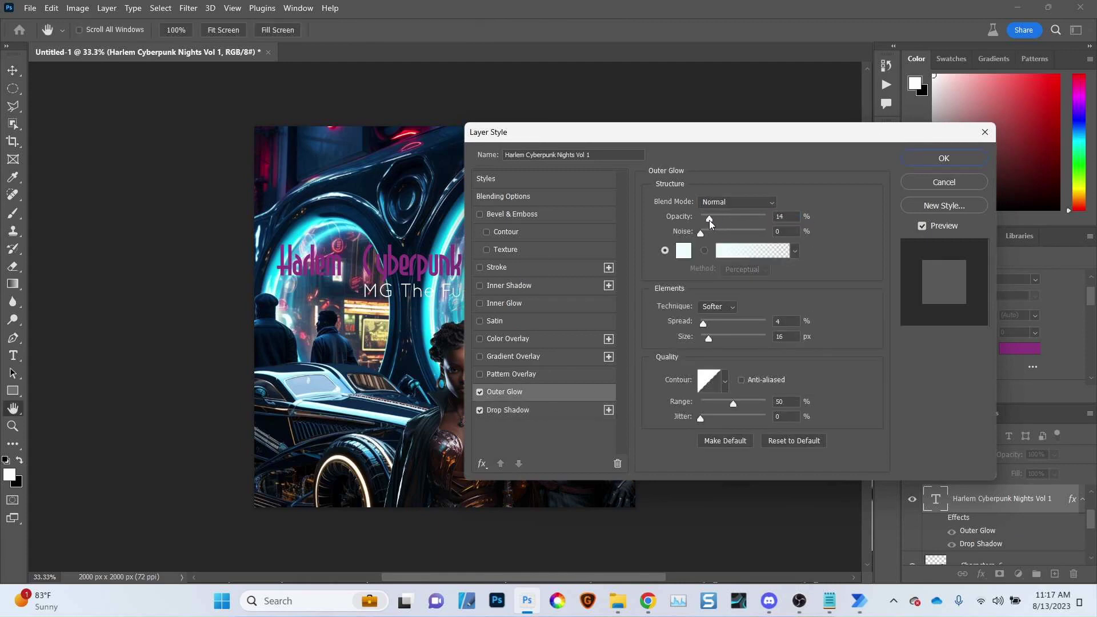
click(712, 221)
click(950, 162)
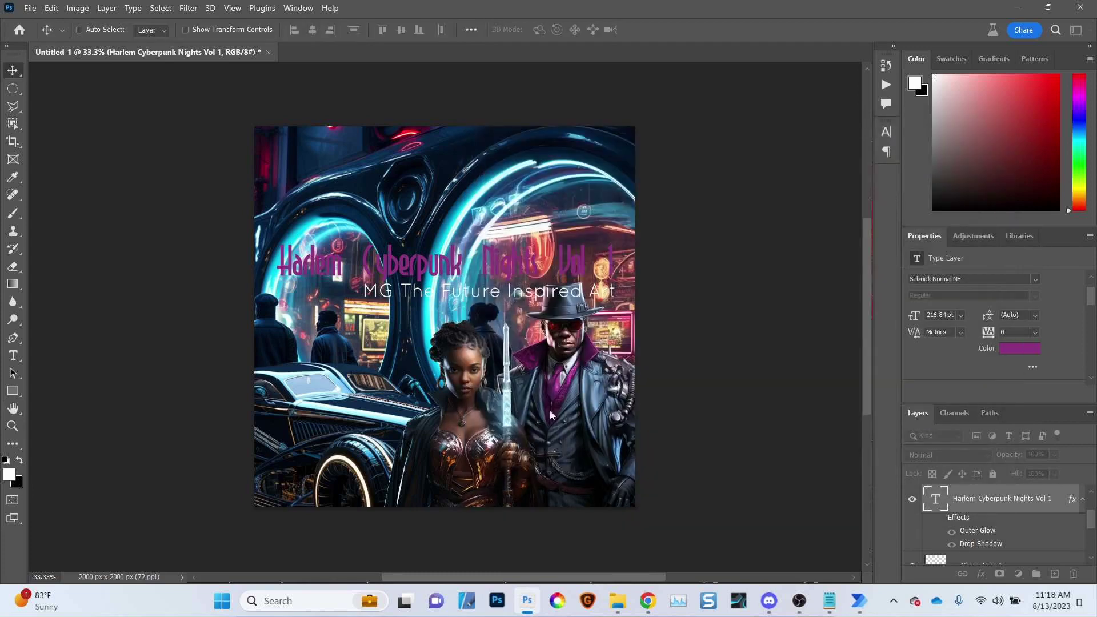
Set the title's drop shadow to 61% opacity, 14 px distance, 18% spread and 13 px size, and make the layer effects visible
double_click(974, 544)
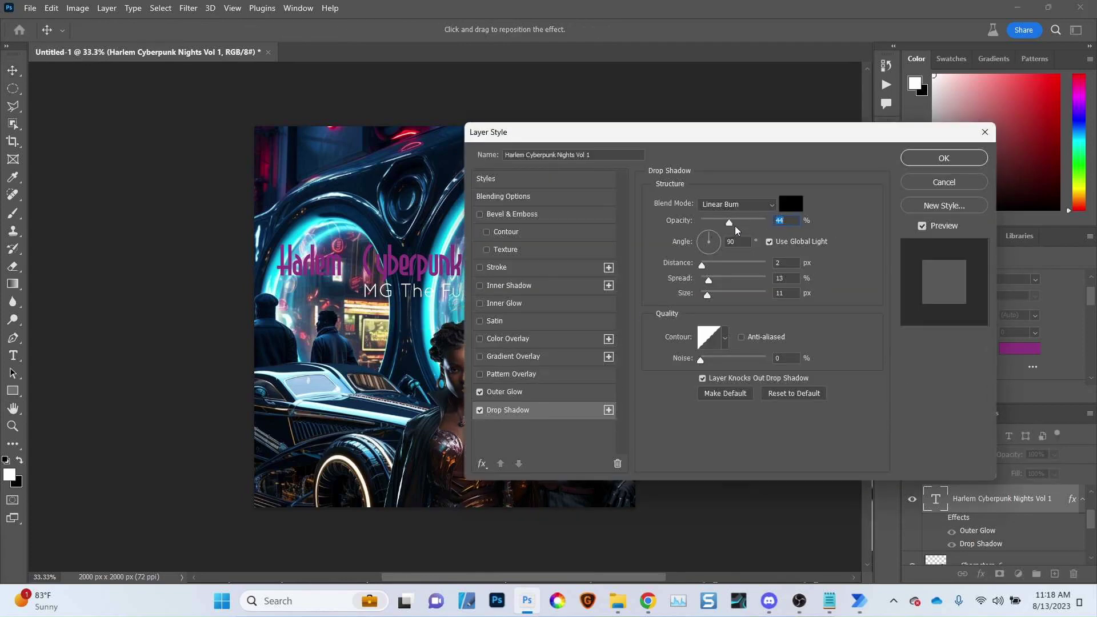
mouse_move(703, 268)
mouse_down()
mouse_move(722, 284)
mouse_move(715, 298)
mouse_move(710, 265)
mouse_up()
click(708, 269)
drag(729, 224, 742, 226)
click(918, 165)
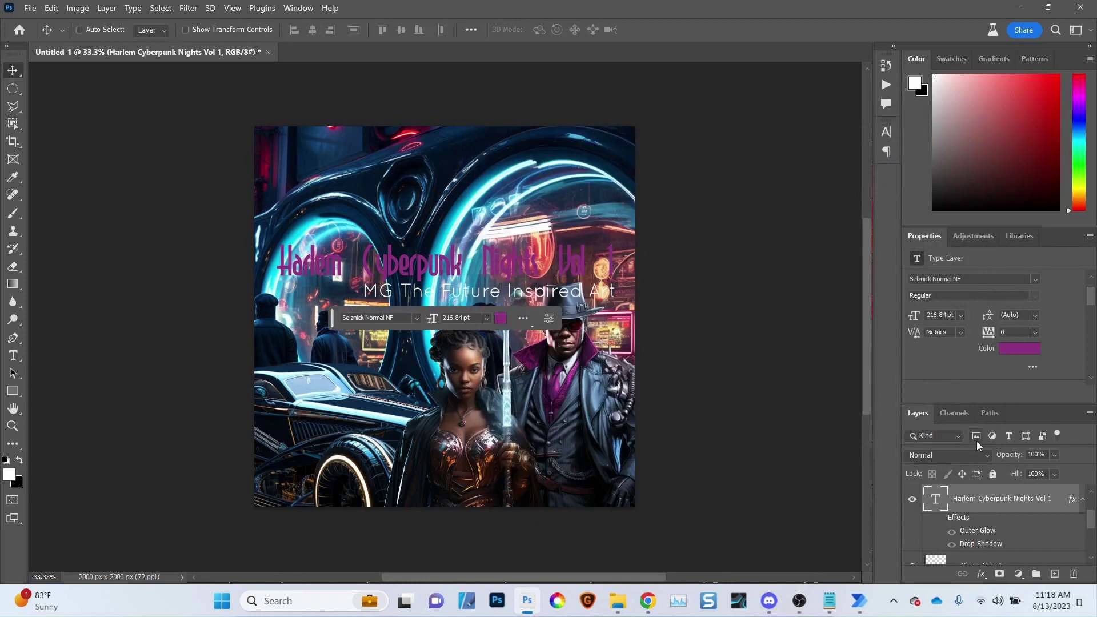
click(952, 545)
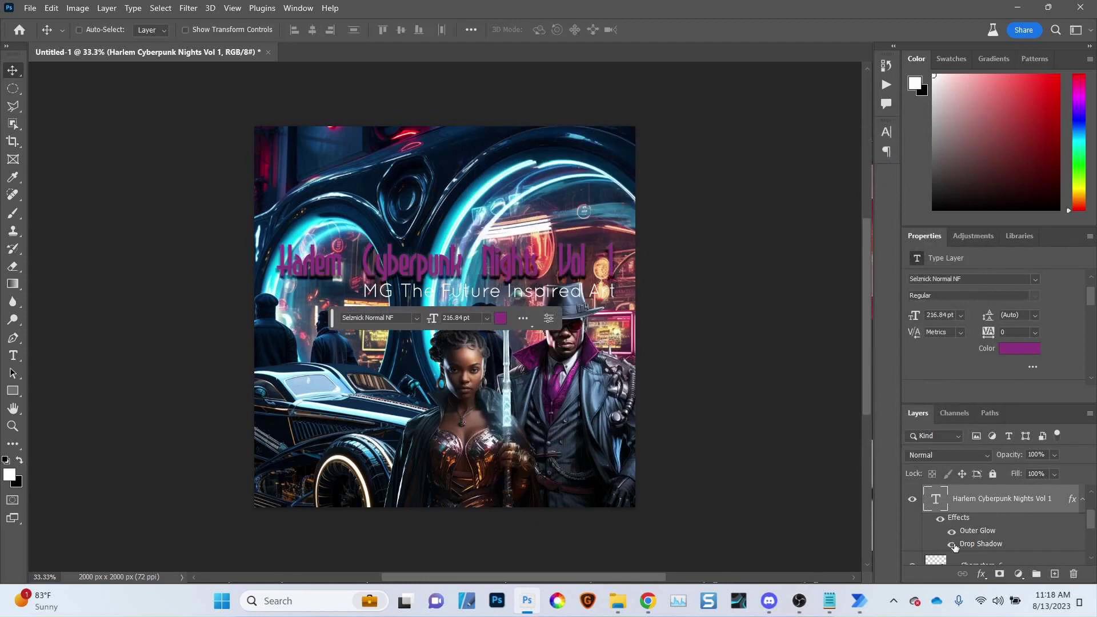
Set the title's outer glow opacity to 9% and its drop shadow to 4 px distance, 4% spread and 18 px size
right_click(954, 547)
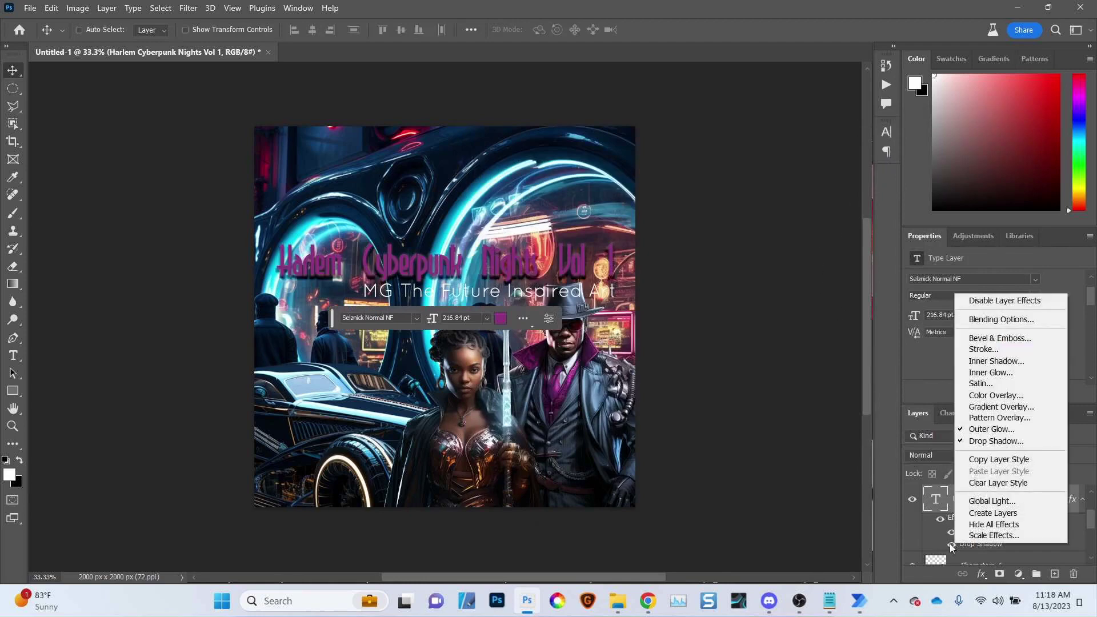
click(982, 535)
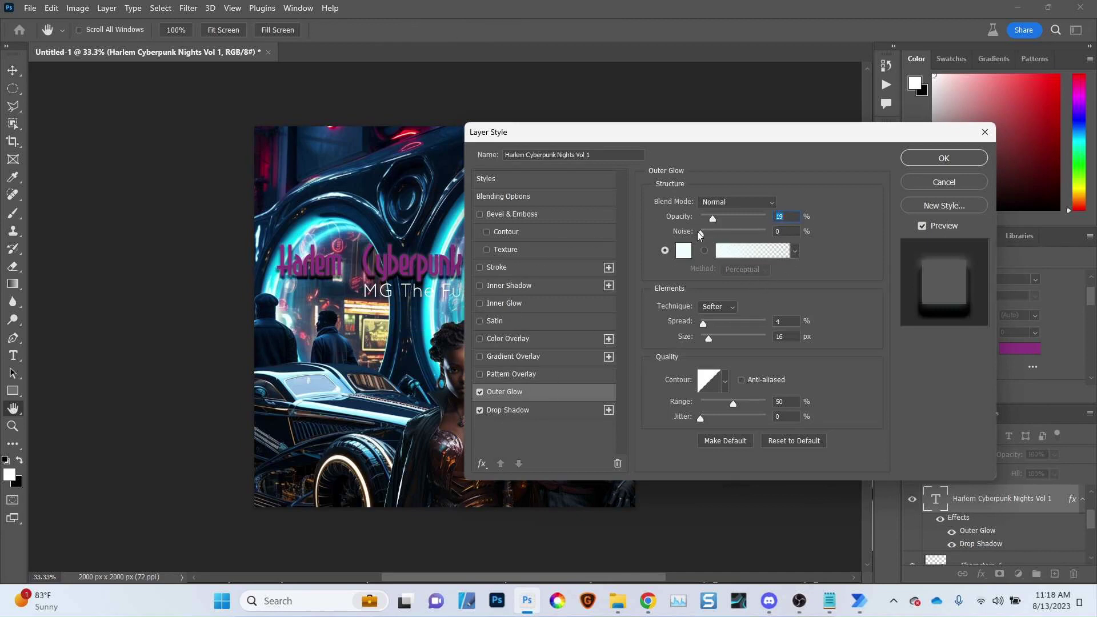
drag(717, 218, 709, 217)
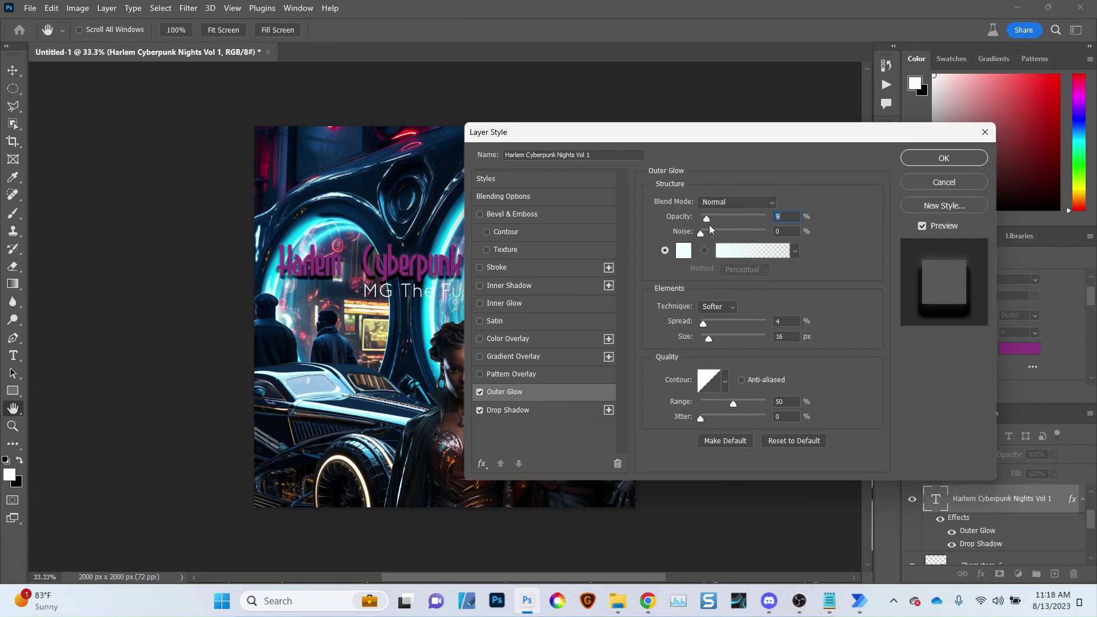
click(501, 410)
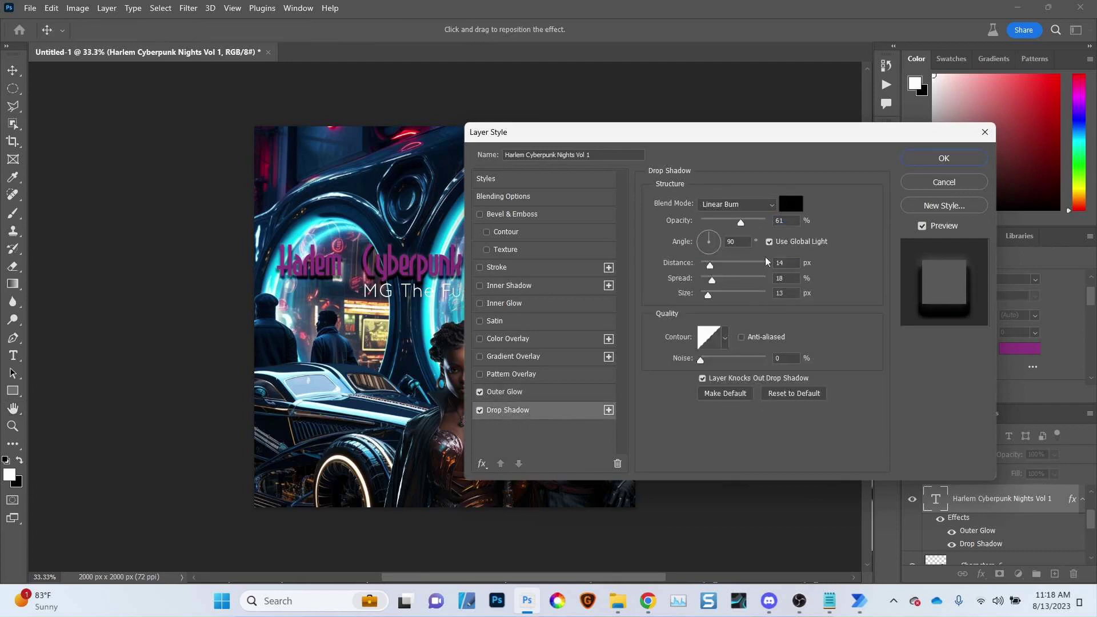
drag(710, 268, 710, 296)
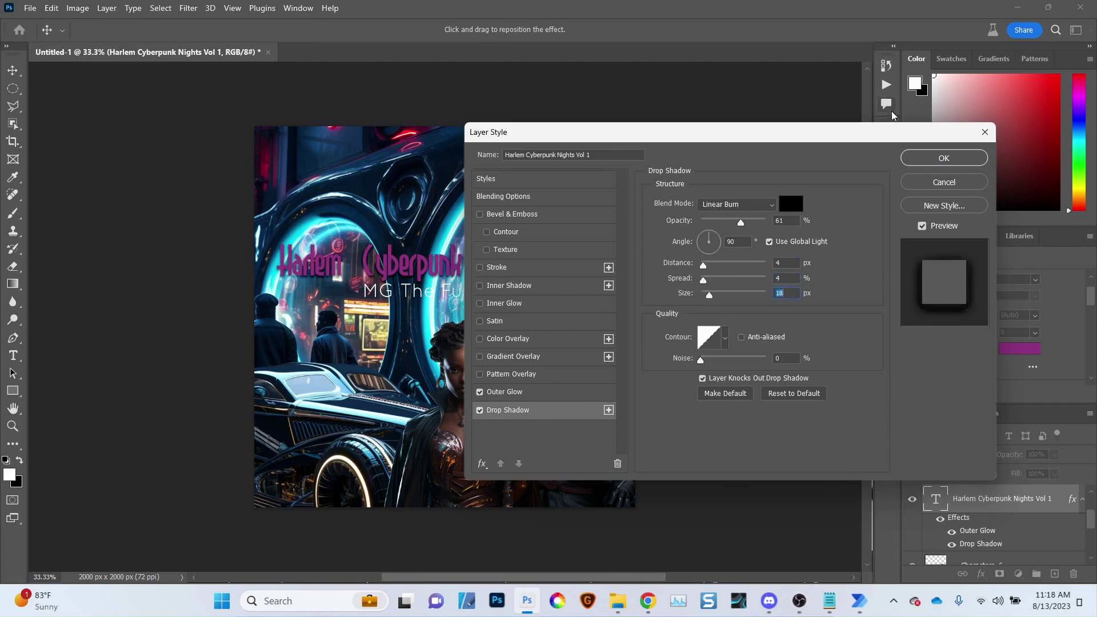
Add a Bevel & Emboss effect to the title and set its highlight mode to Vivid Light
click(501, 215)
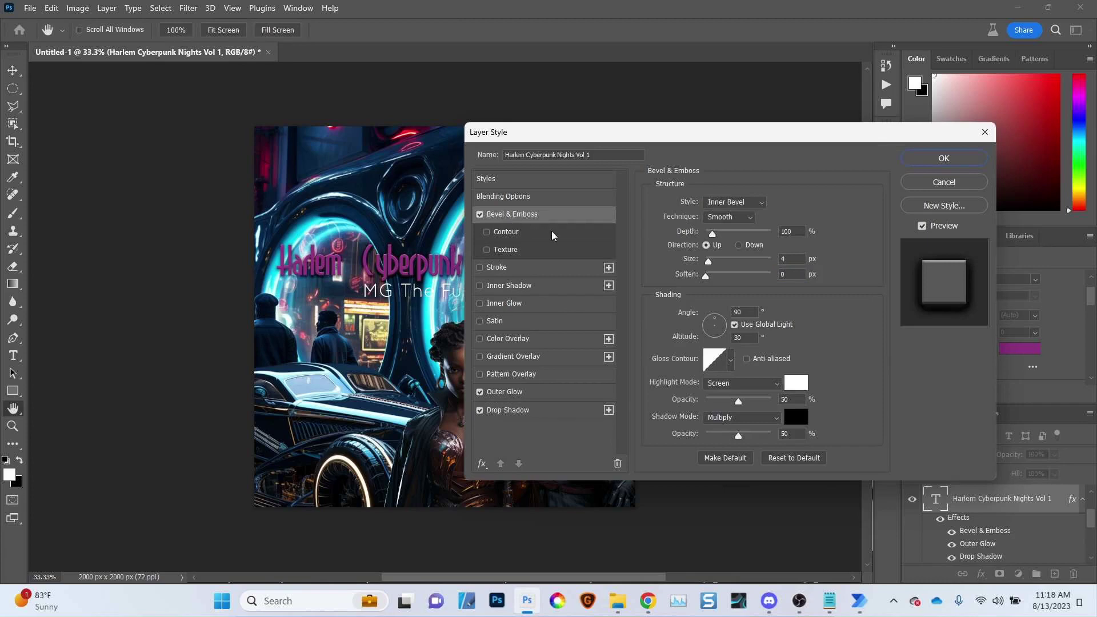
click(511, 394)
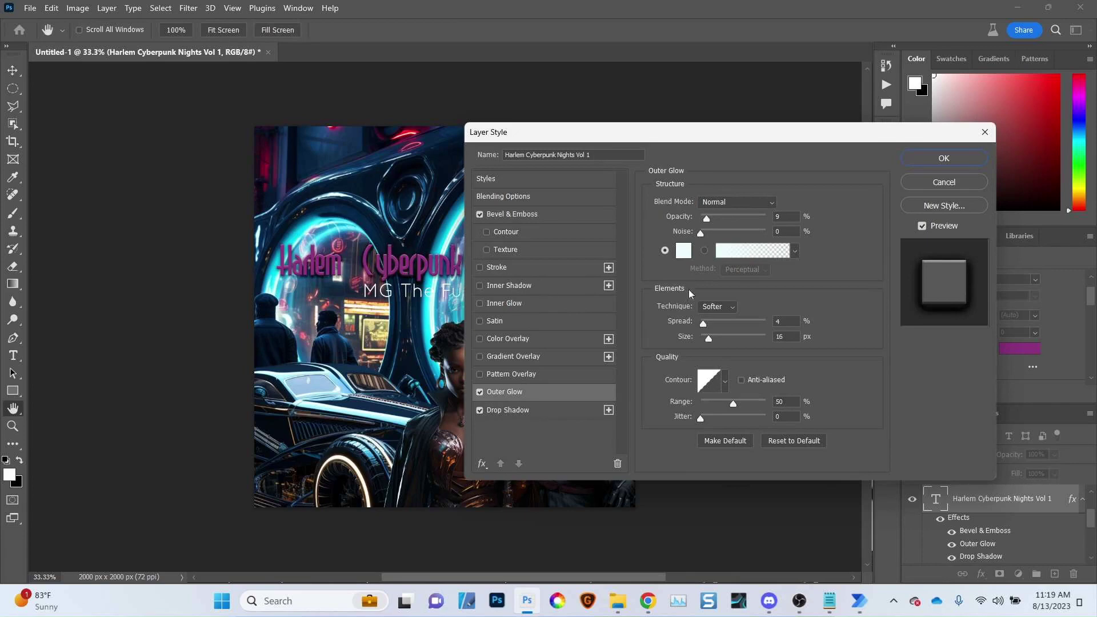
click(551, 214)
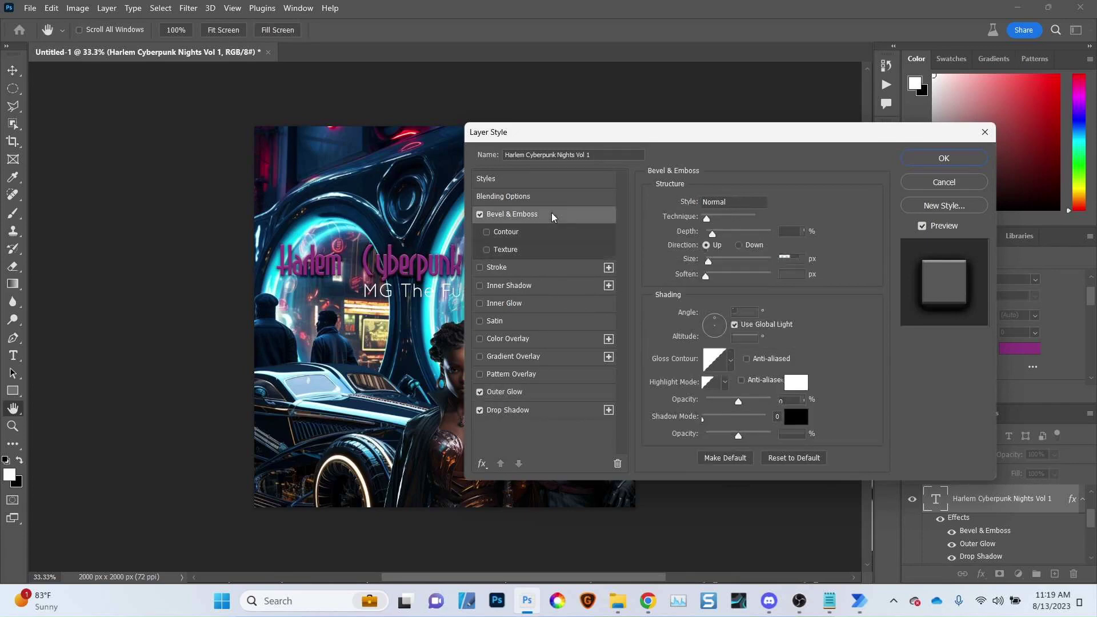
click(737, 386)
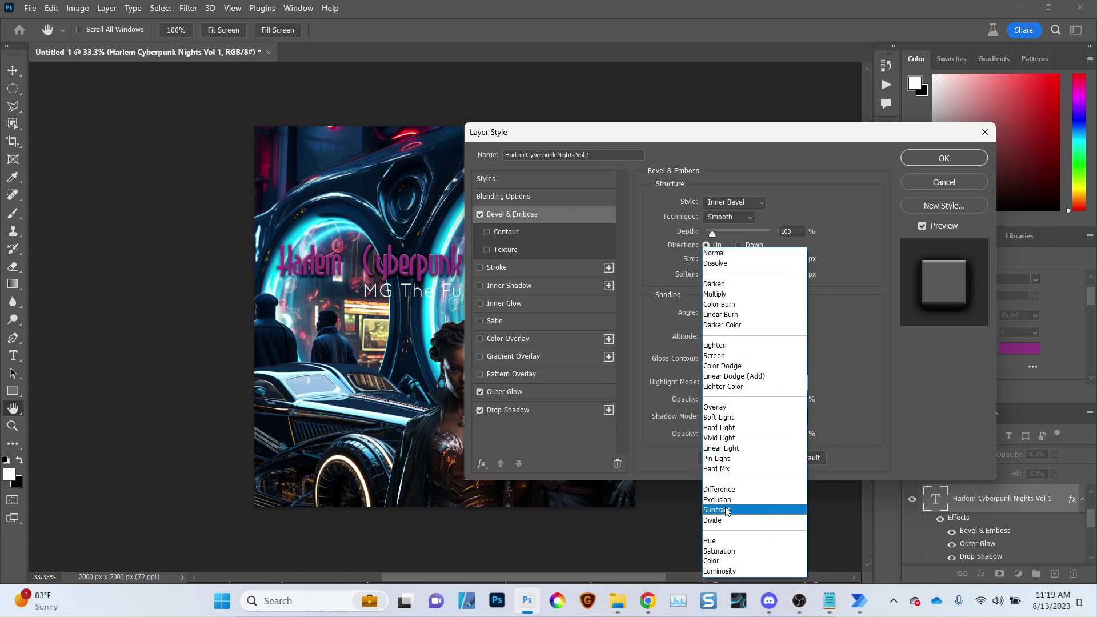
click(741, 439)
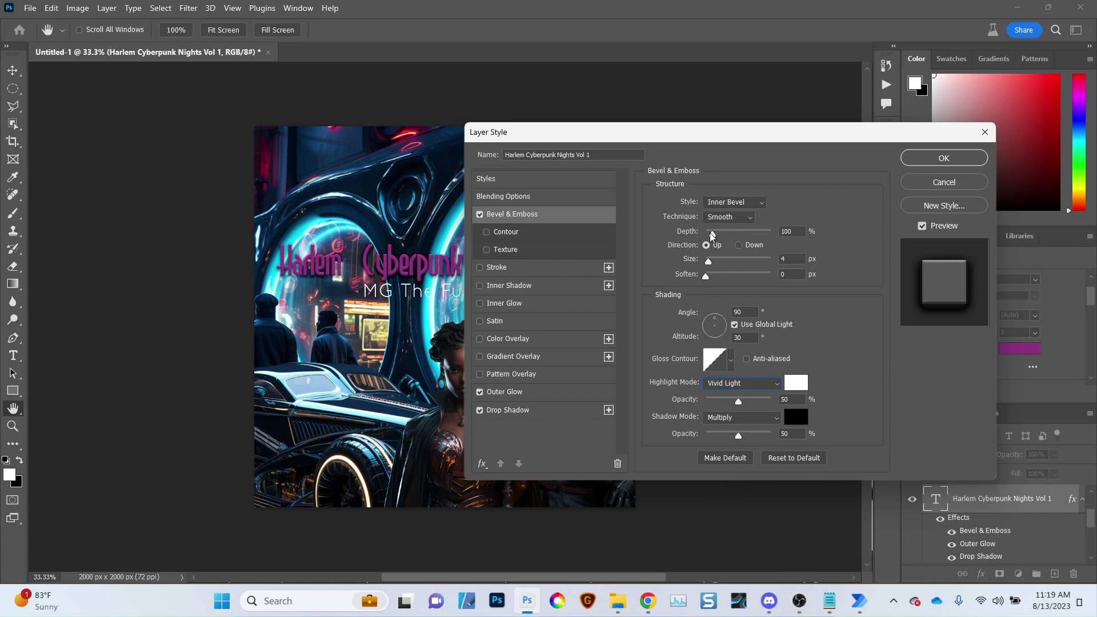
Set the title bevel's depth to 240% and its size to 3 px
drag(713, 234, 723, 239)
drag(709, 262, 712, 269)
text(3)
click(514, 410)
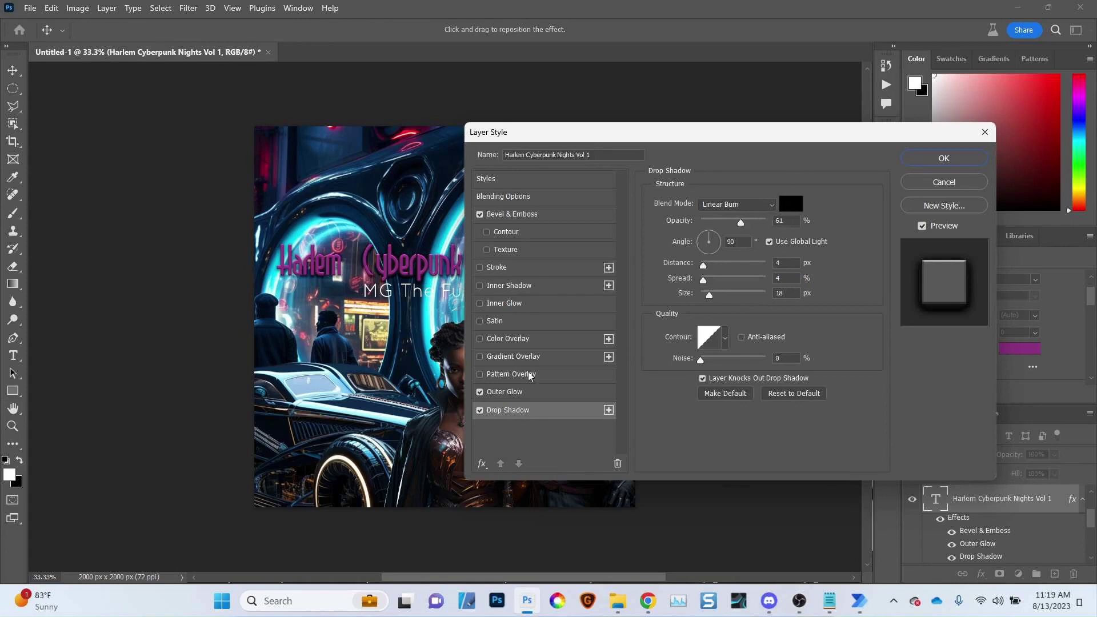
click(543, 215)
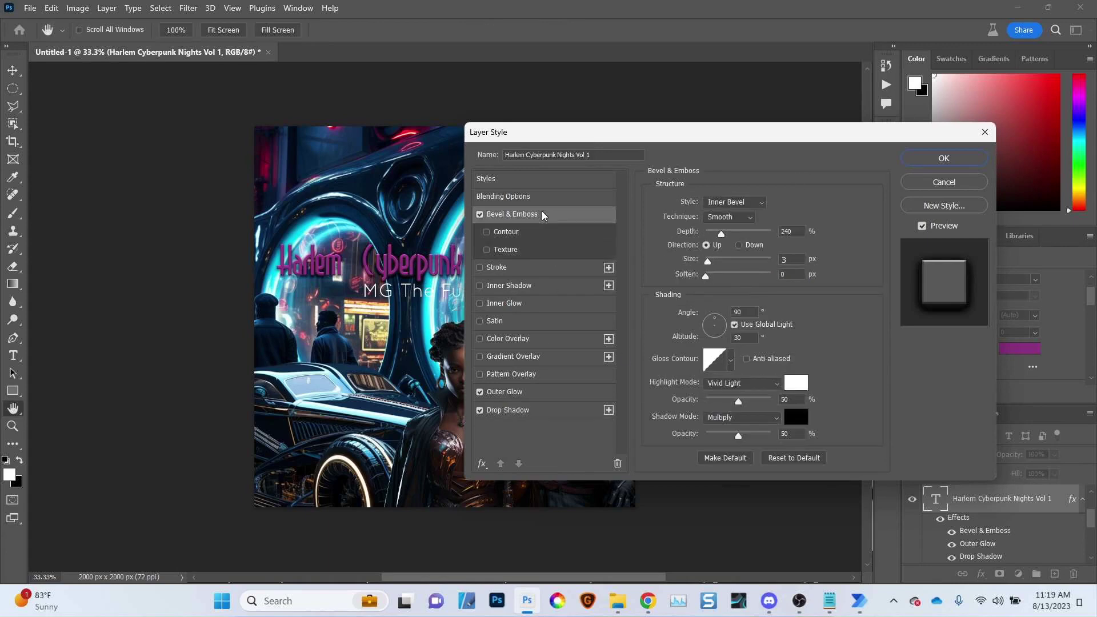
Switch the title's outer glow to Soft Light blending, adjust its opacity, spread and size, and apply the layer style
click(529, 394)
click(750, 206)
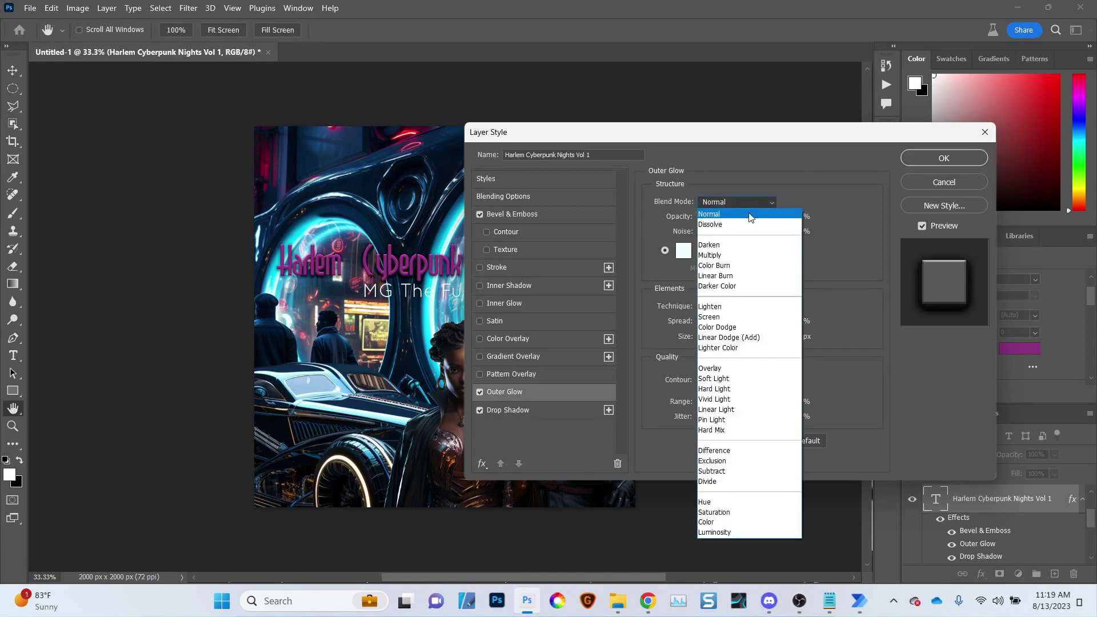
click(731, 378)
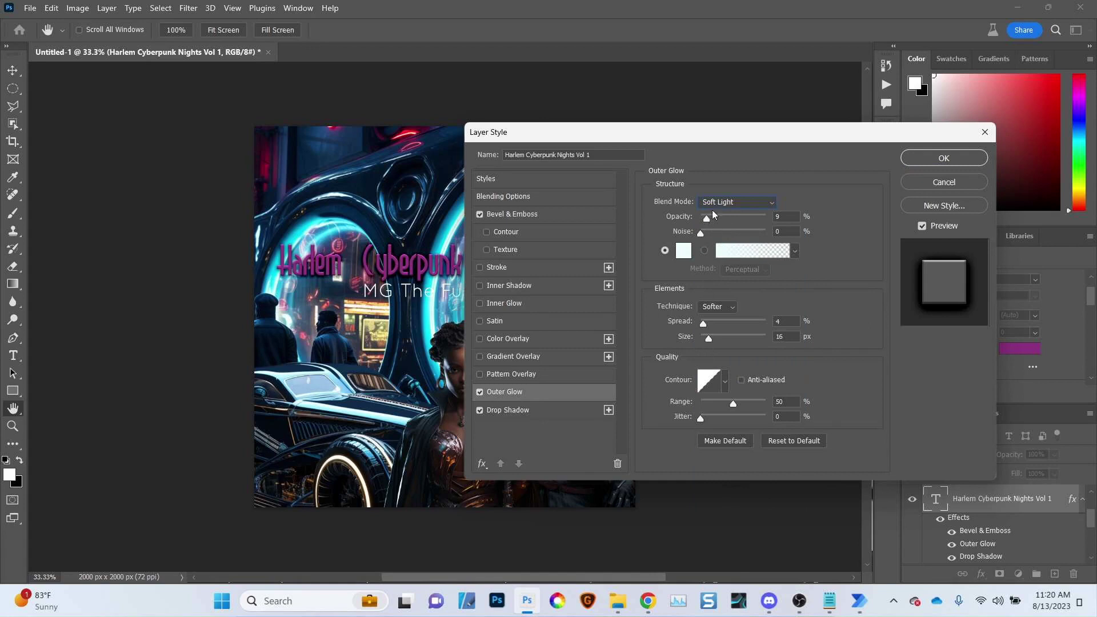
drag(713, 211, 709, 222)
drag(704, 325, 722, 346)
key(Tab)
click(954, 158)
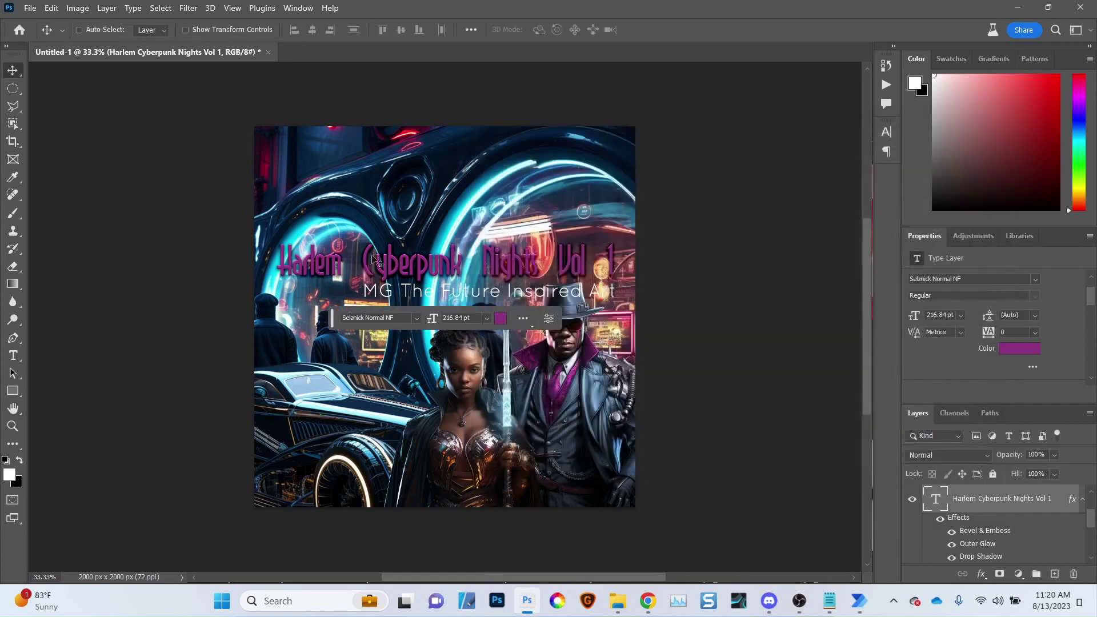
Try several colours sampled from the artwork on the title text, and apply magenta (#d735aa) sampled from the man's tie
click(1008, 351)
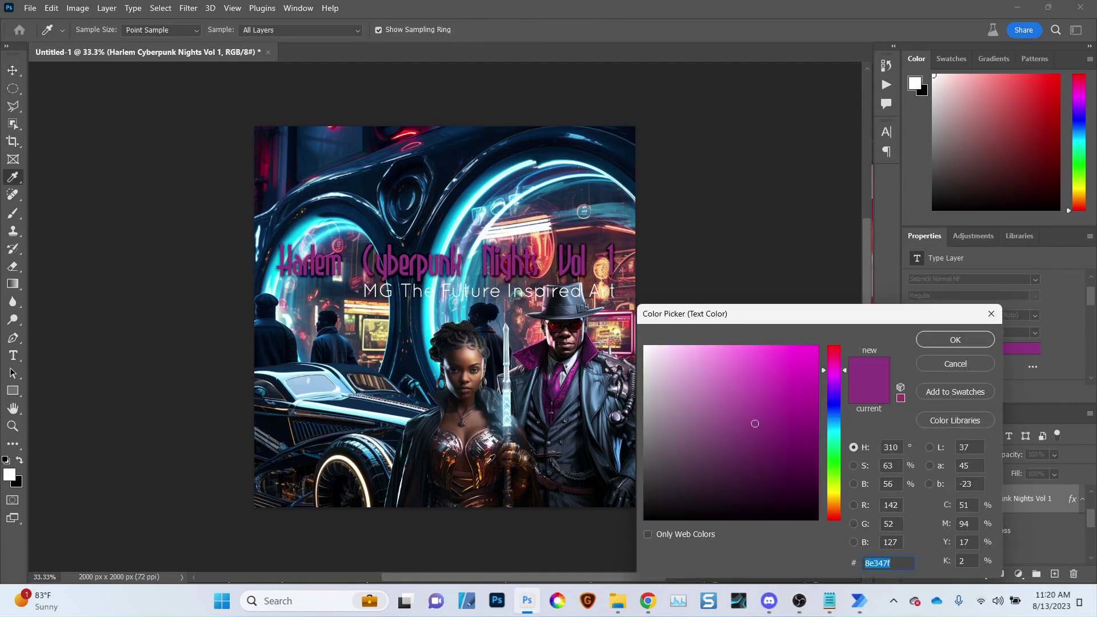
click(489, 456)
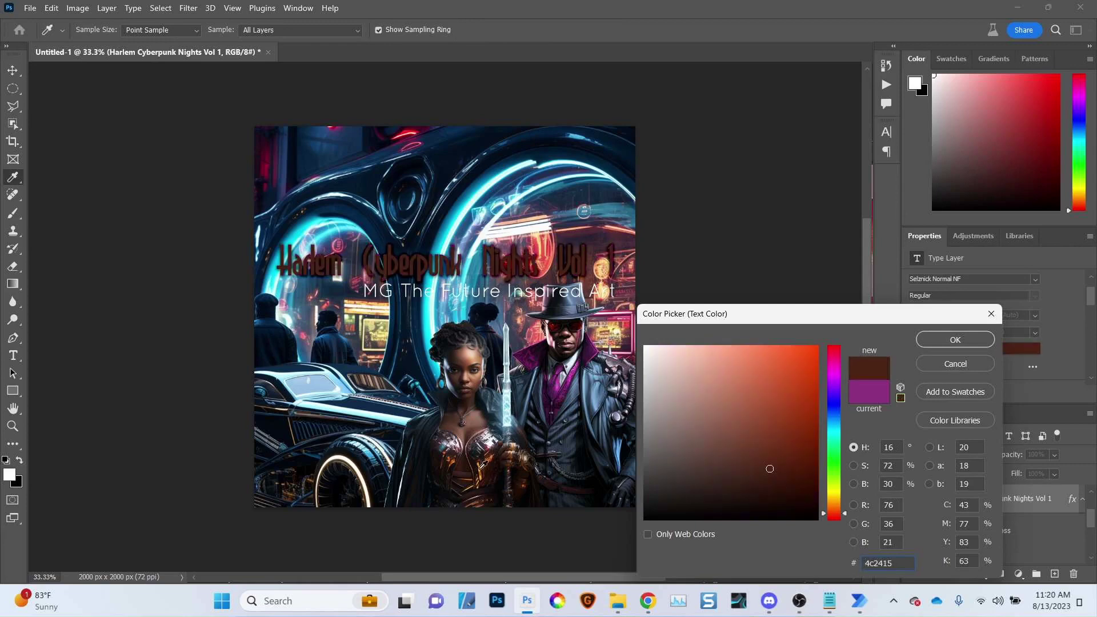
click(481, 466)
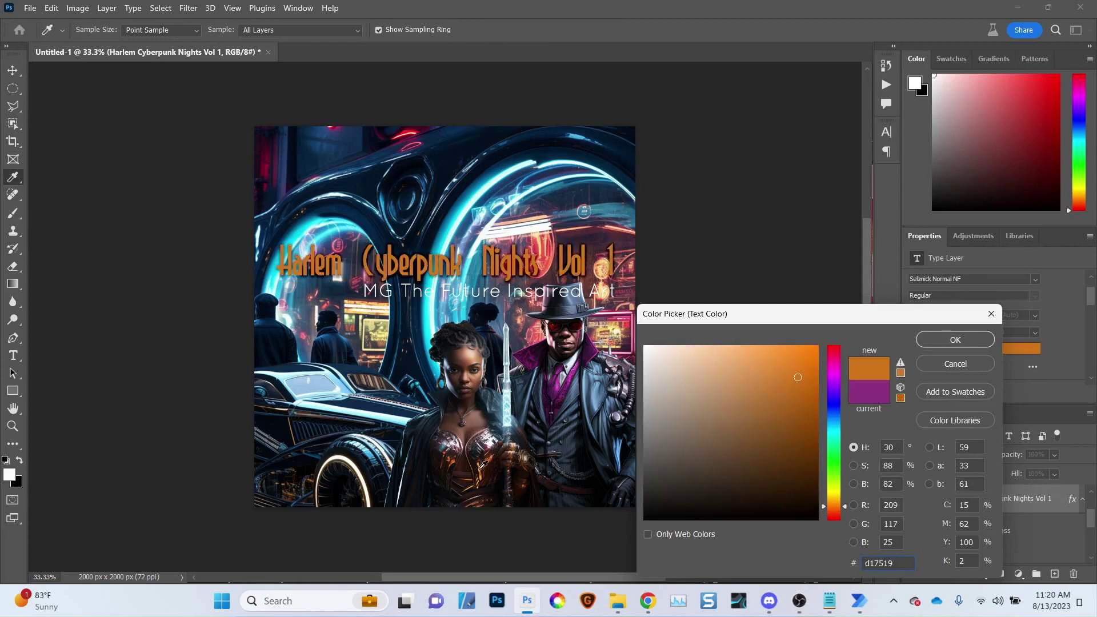
click(570, 365)
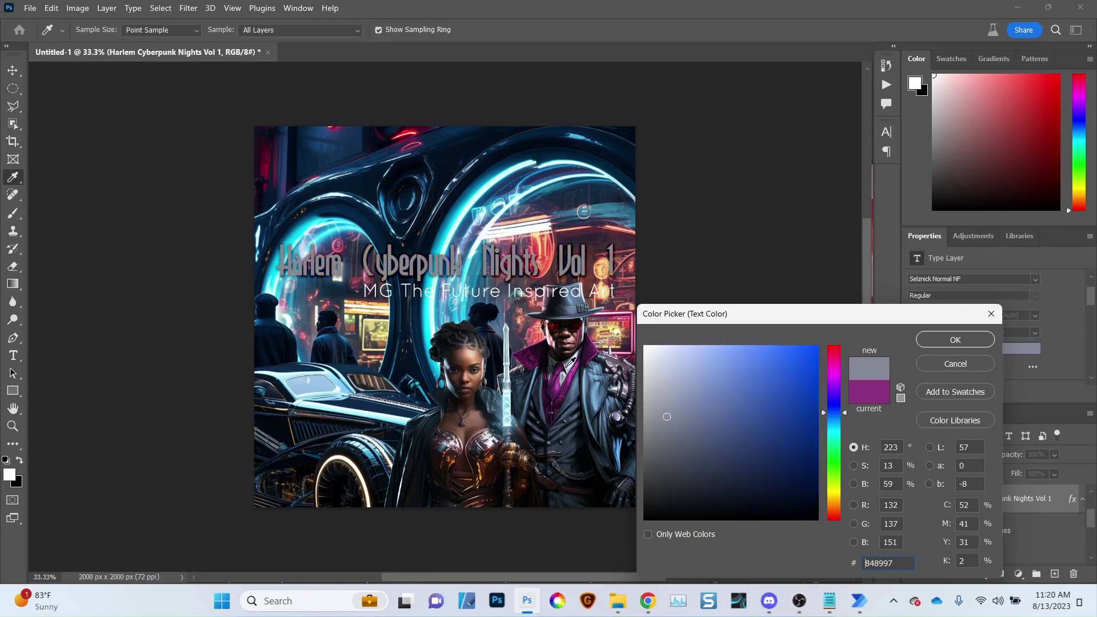
click(430, 307)
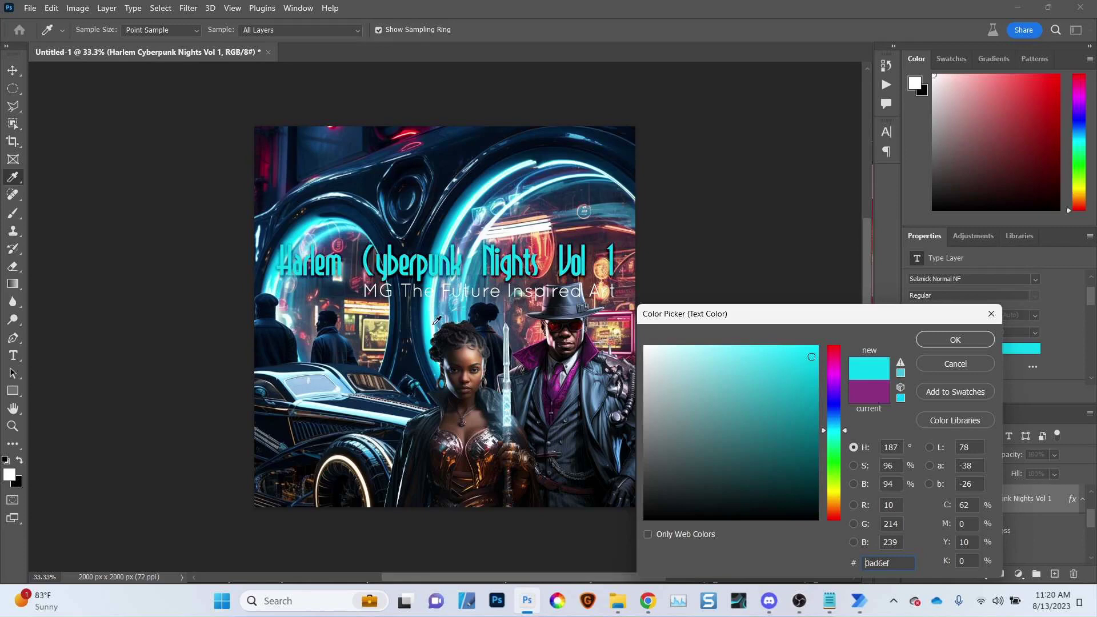
click(434, 322)
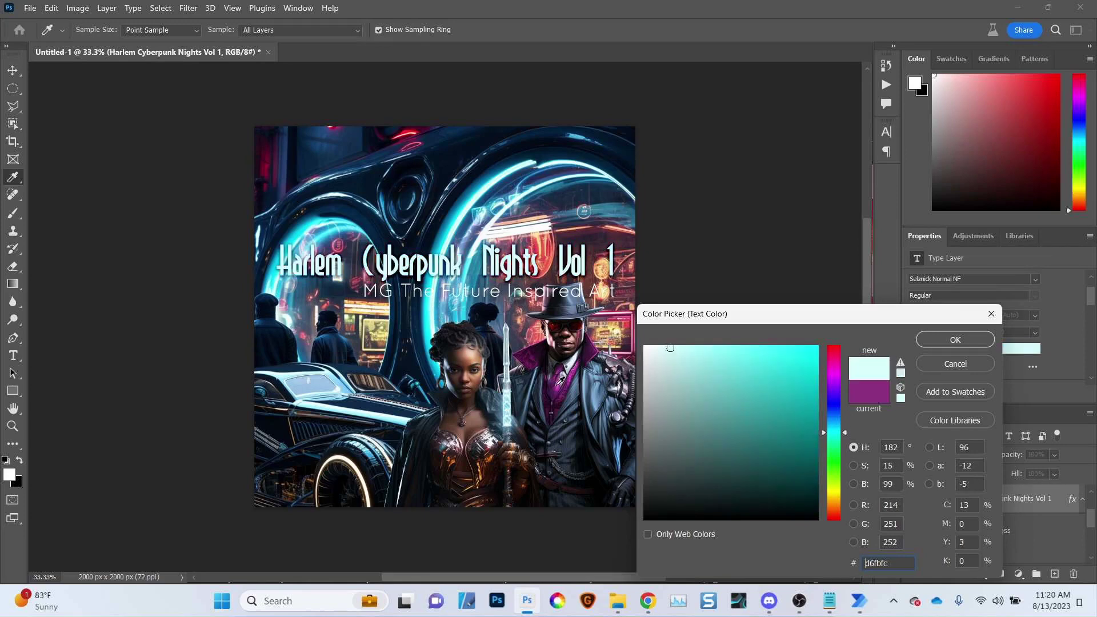
click(561, 379)
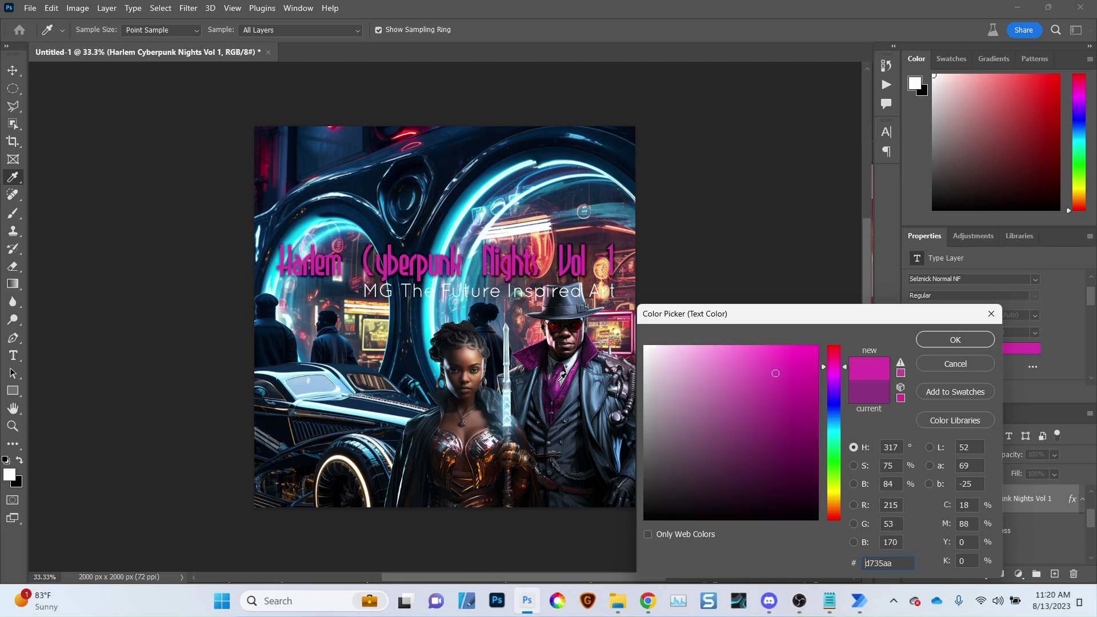
click(941, 338)
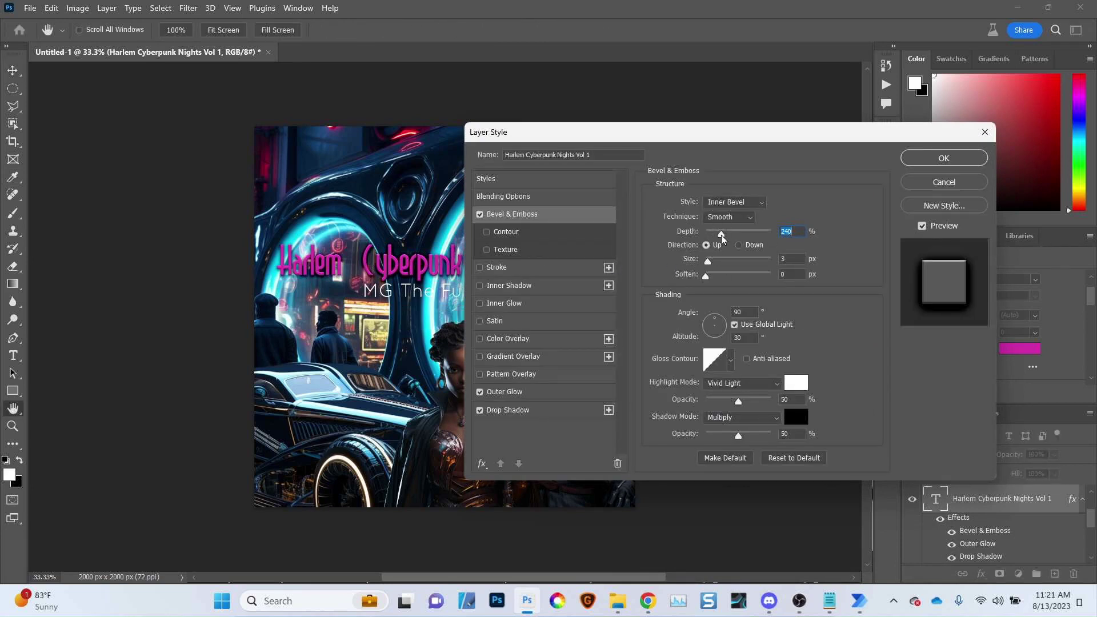
Set the title's Bevel & Emboss depth to 542%, try different bevel sizes, settle on 3 px and apply the layer style
drag(723, 239, 712, 266)
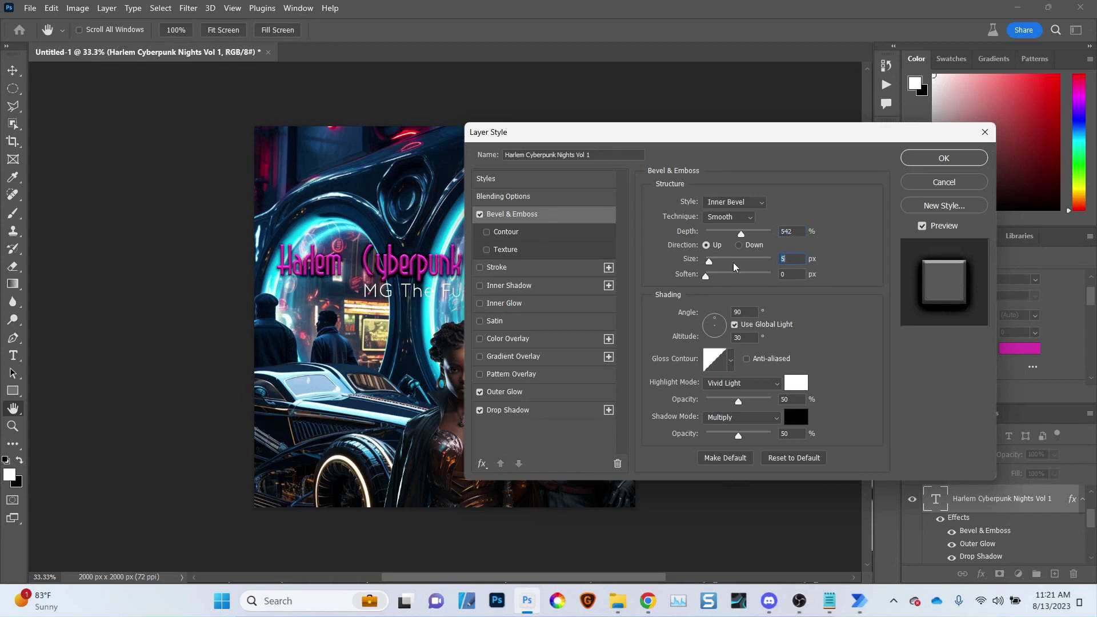
click(801, 258)
key(Up)
key(Up)
key(Up)
key(Down)
key(Down)
key(Down)
key(Down)
key(Down)
key(Down)
key(Down)
key(Up)
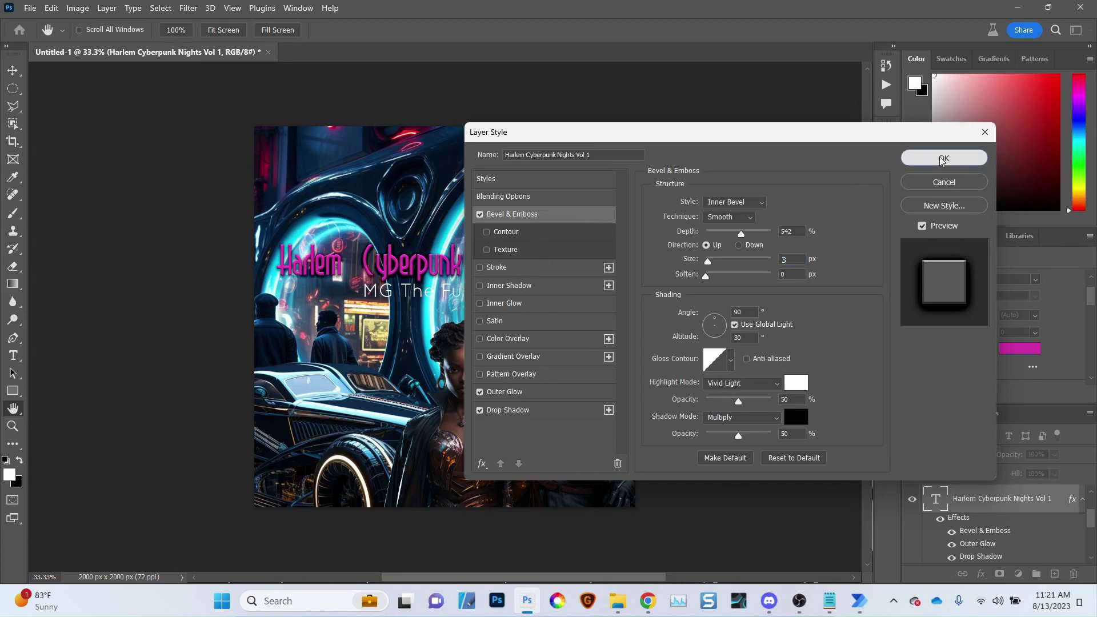
key(Return)
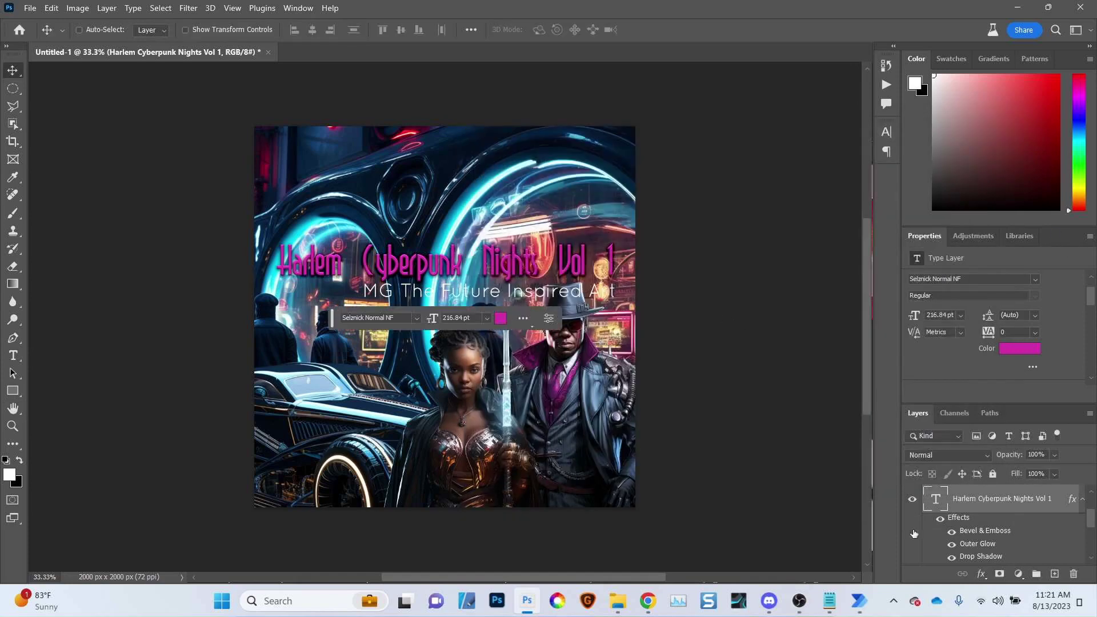
Add a Drop Shadow effect to the subtitle text layer and toggle it off and on to compare the look
scroll(978, 533, up, 3)
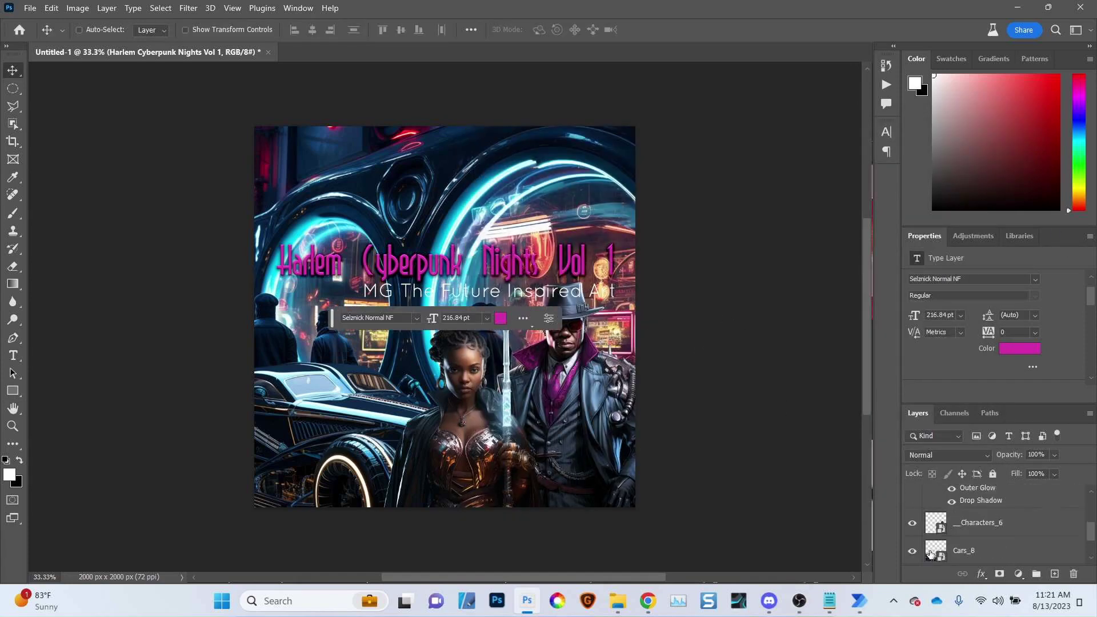
click(978, 531)
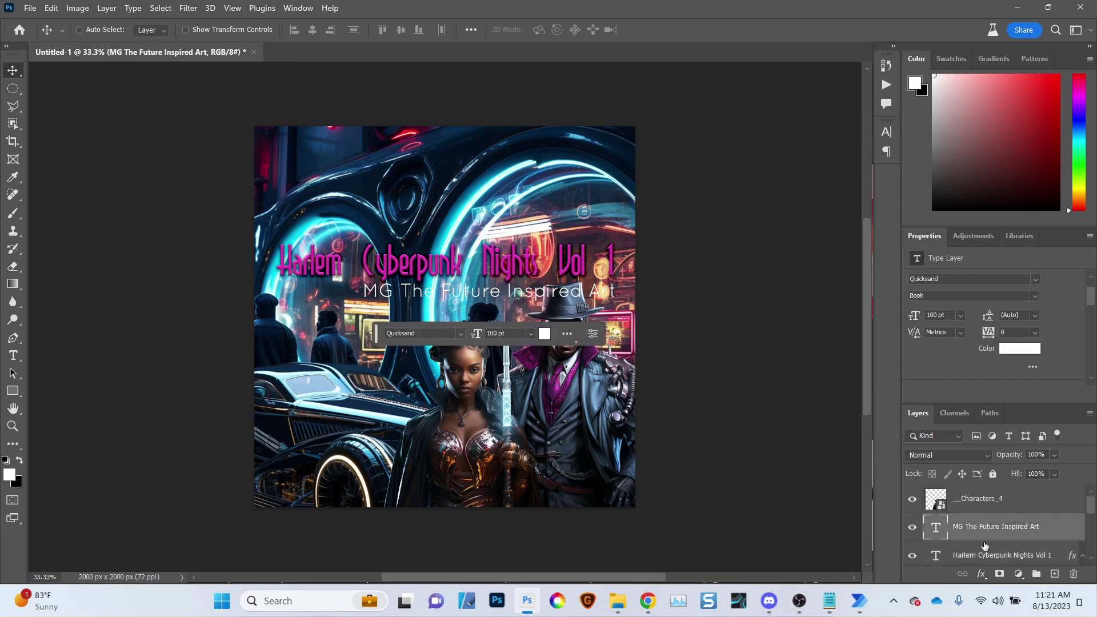
click(981, 575)
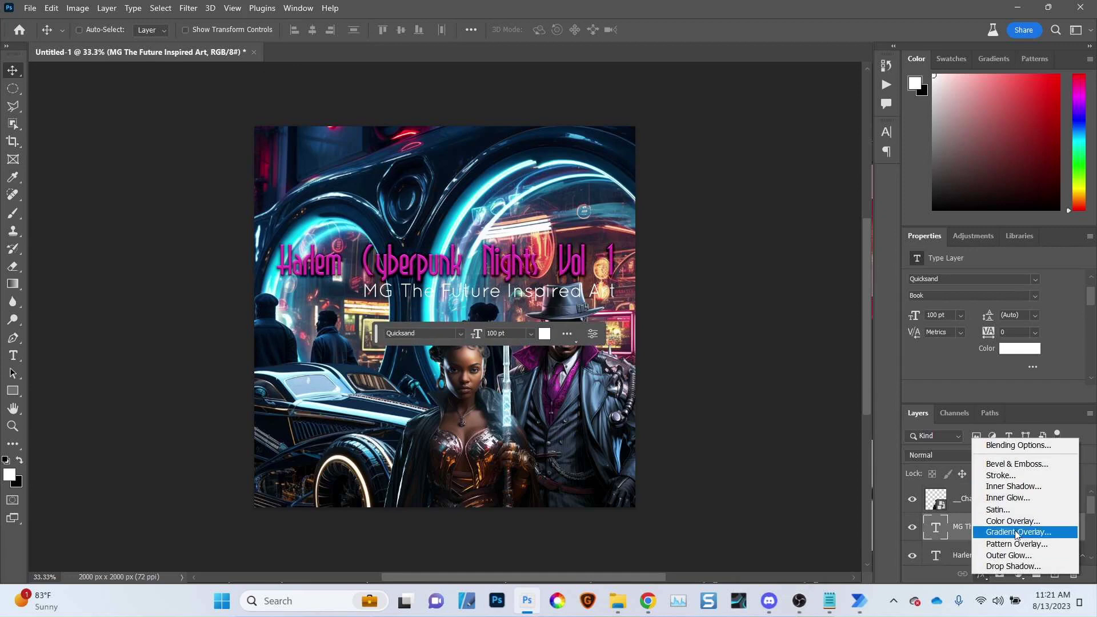
click(1013, 566)
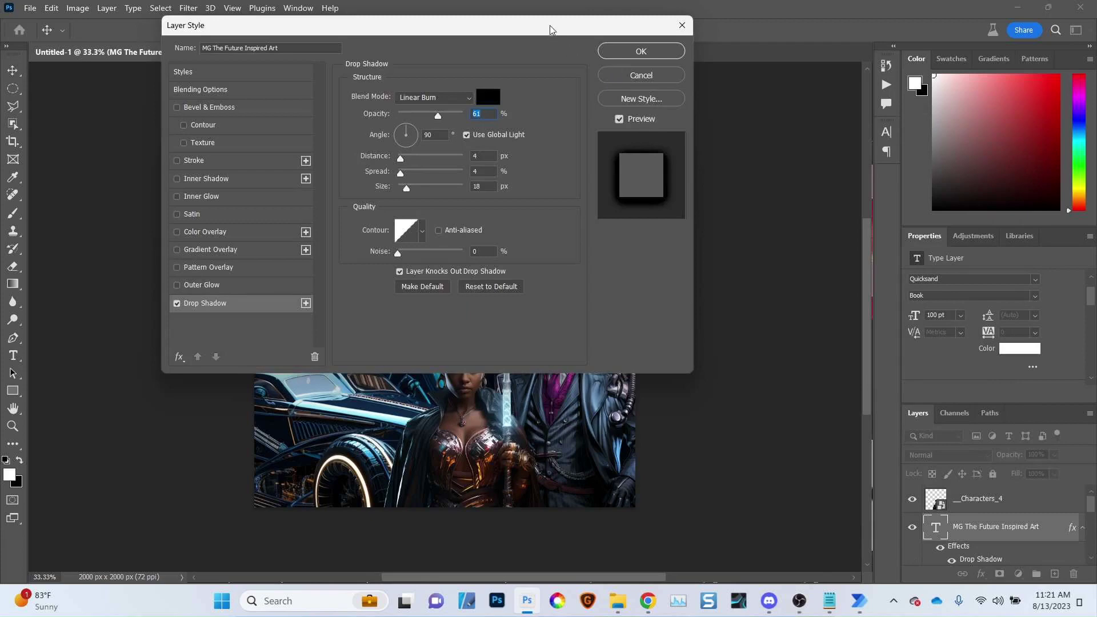
drag(548, 23, 1024, 309)
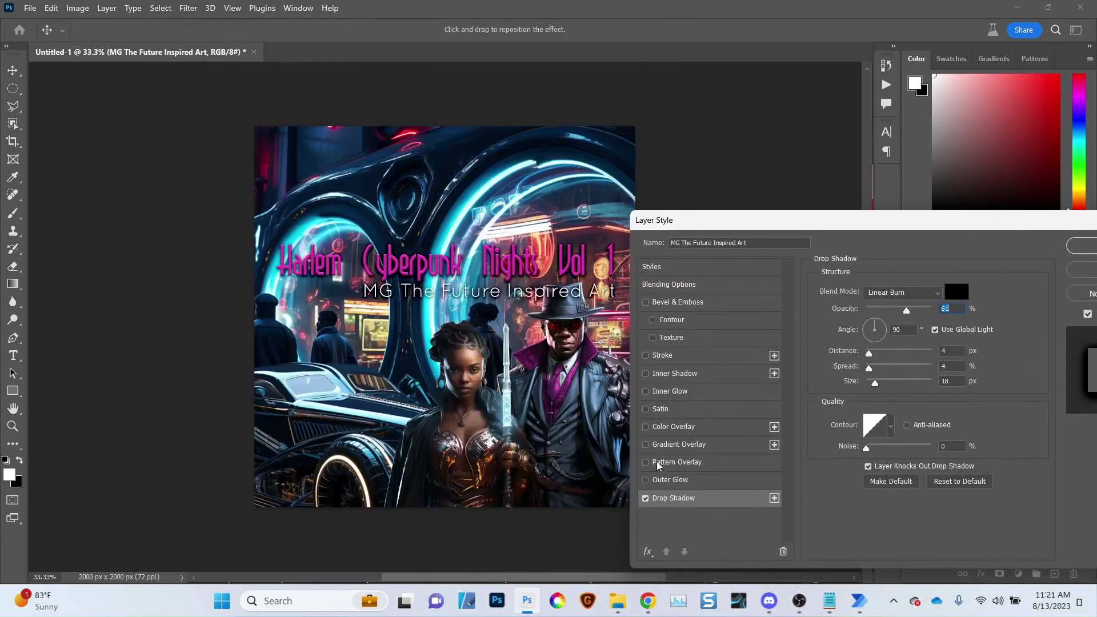
click(647, 498)
click(646, 497)
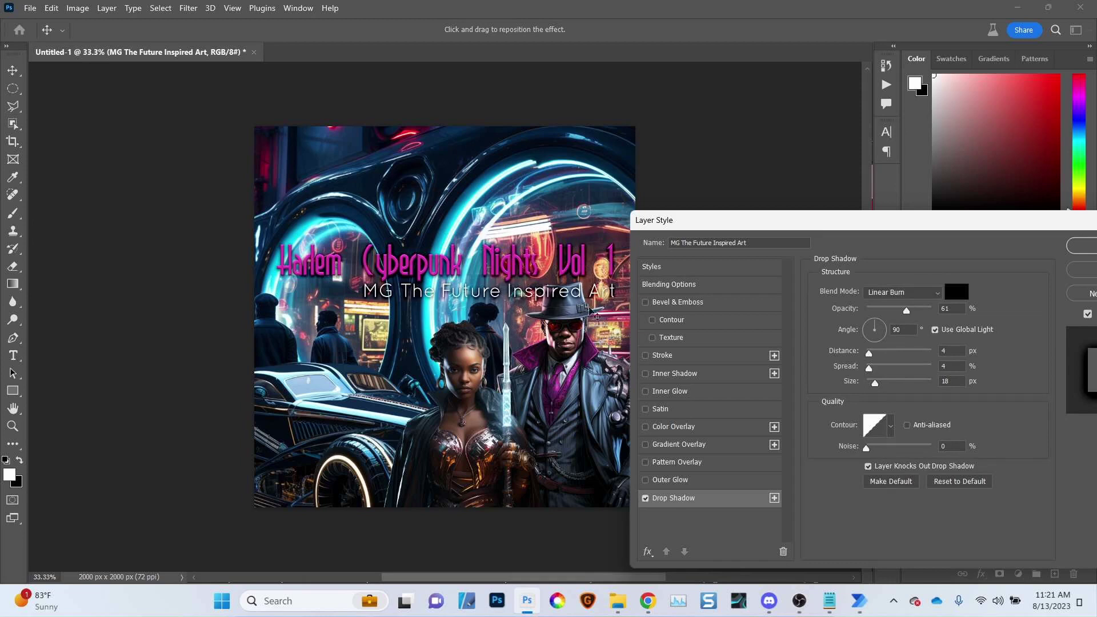
click(646, 500)
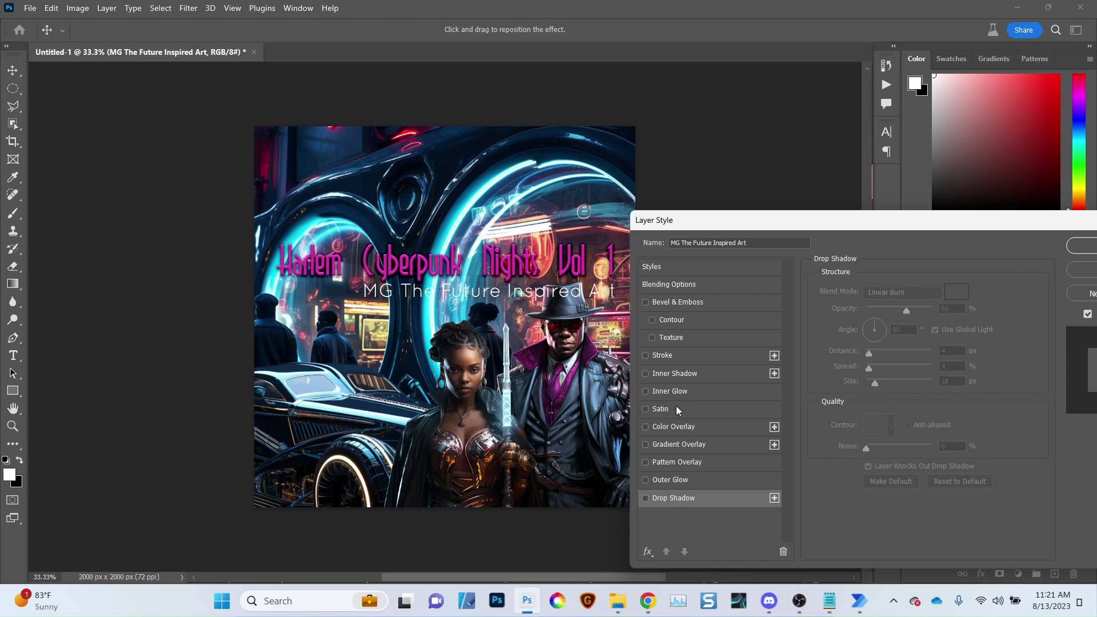
click(646, 498)
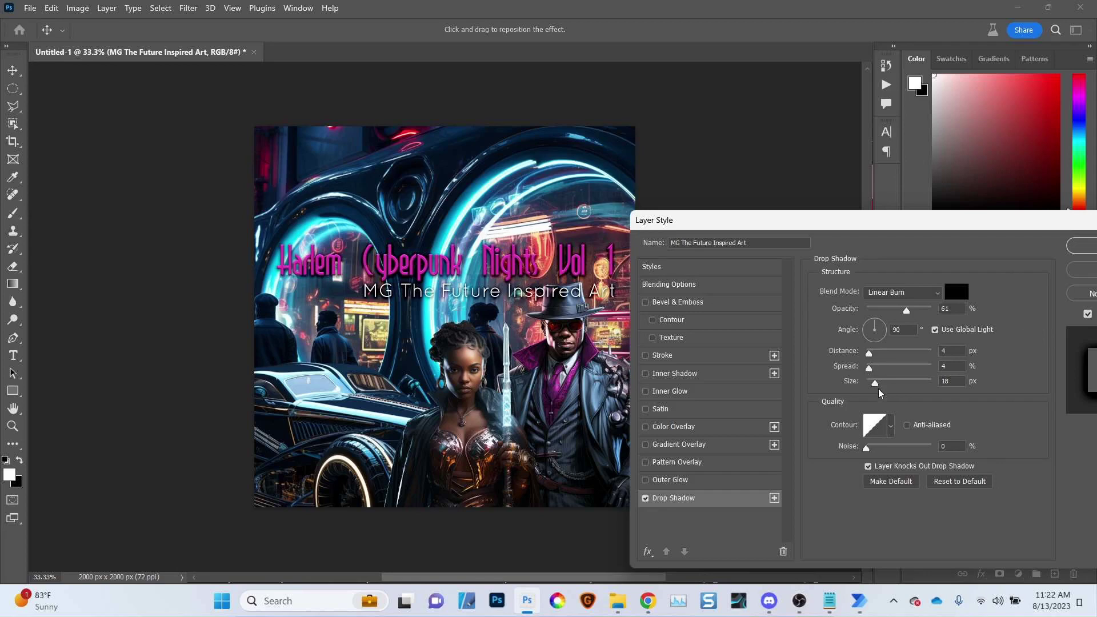
Set the subtitle's drop shadow to 16 px size, 15% spread, 7 px distance and 90% opacity, and apply the layer style
drag(875, 383, 876, 388)
drag(870, 375, 878, 372)
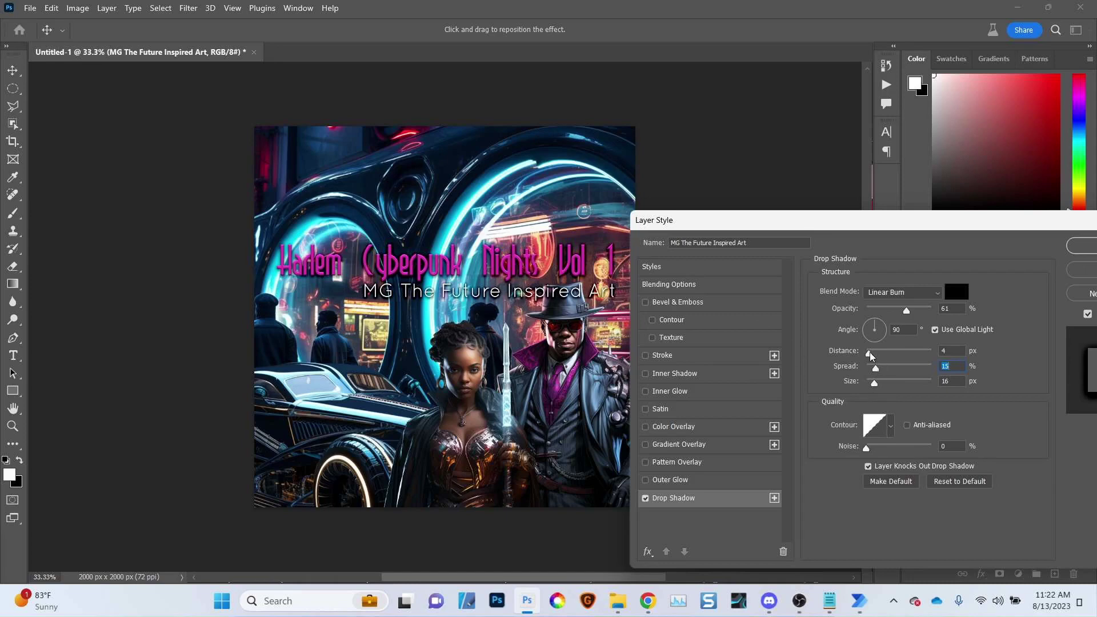
drag(869, 355, 872, 357)
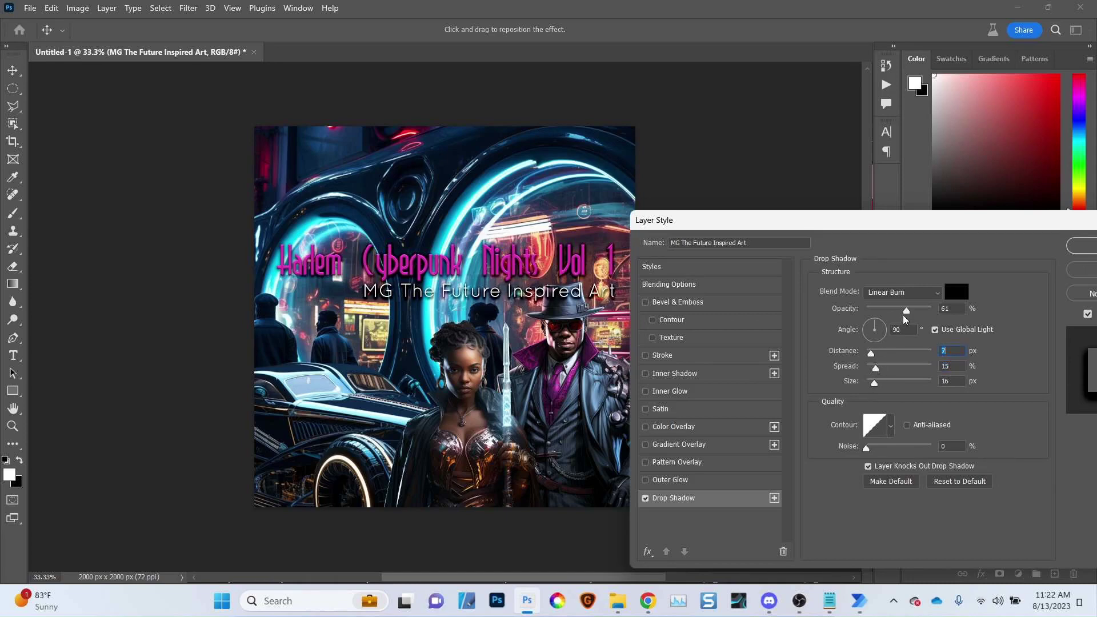
drag(905, 313, 927, 316)
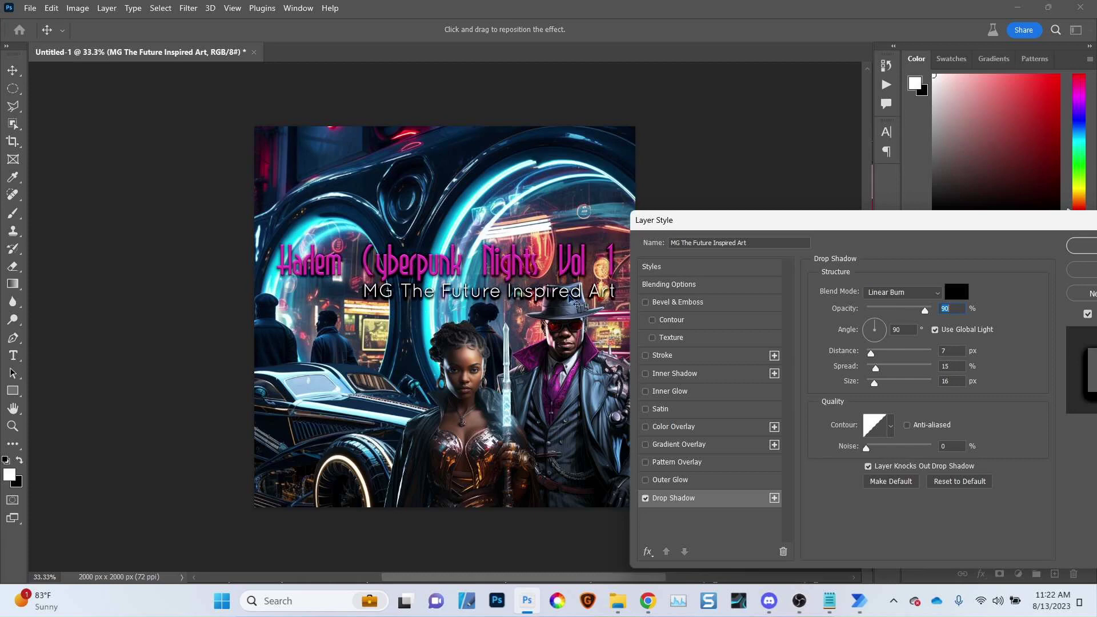
click(1078, 256)
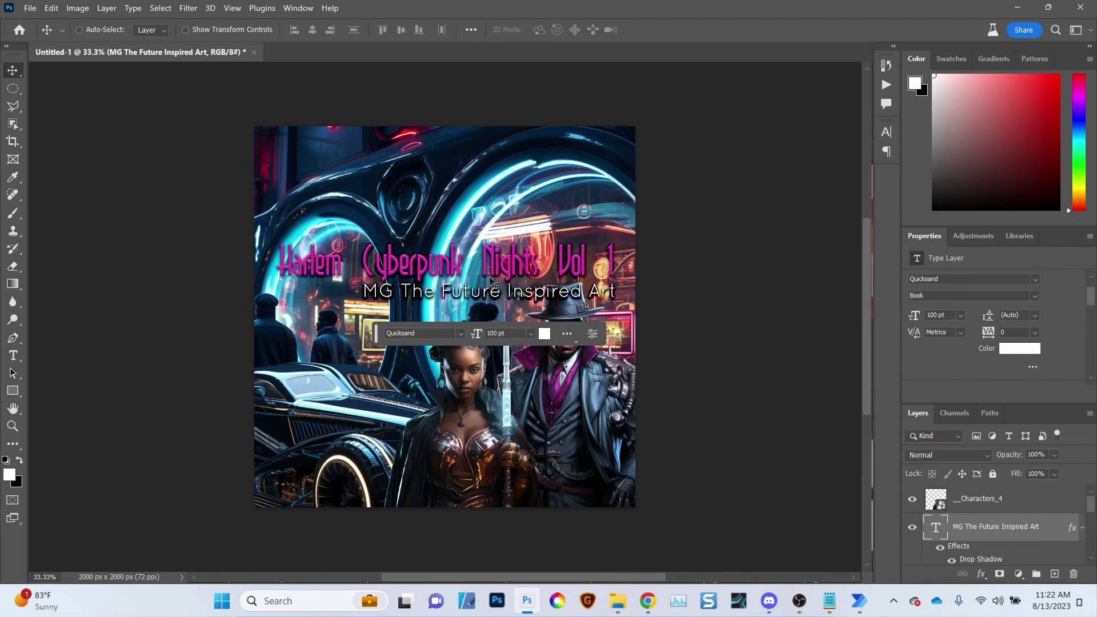
Shift the subtitle slightly left and nudge it a little lower beneath the title
key(ctrl)
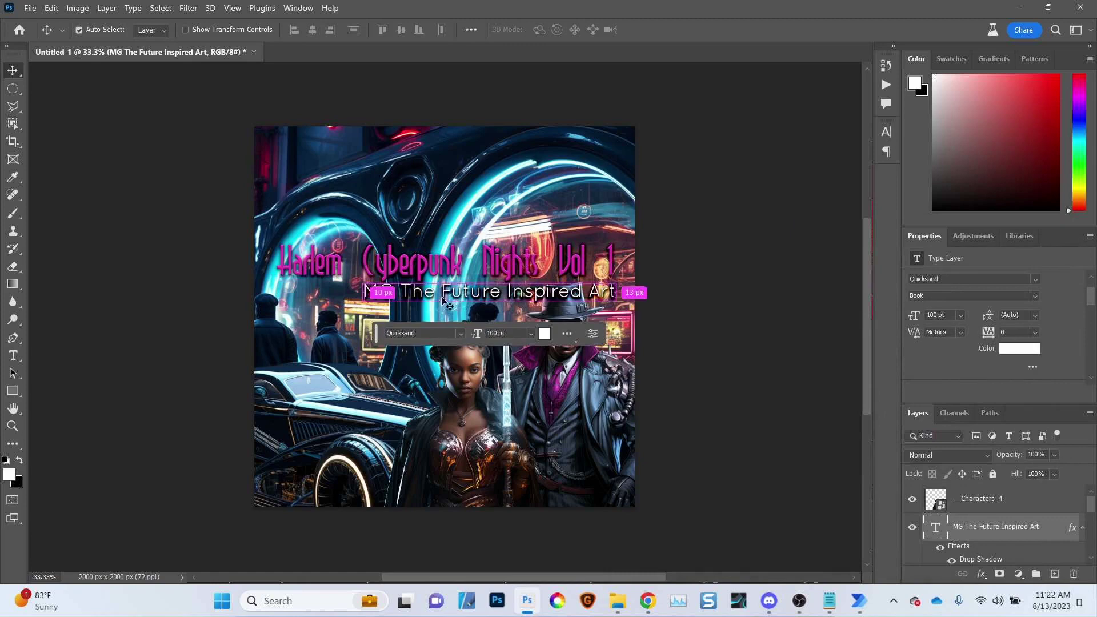
mouse_move(443, 299)
mouse_down()
mouse_move(470, 303)
mouse_move(440, 301)
mouse_up()
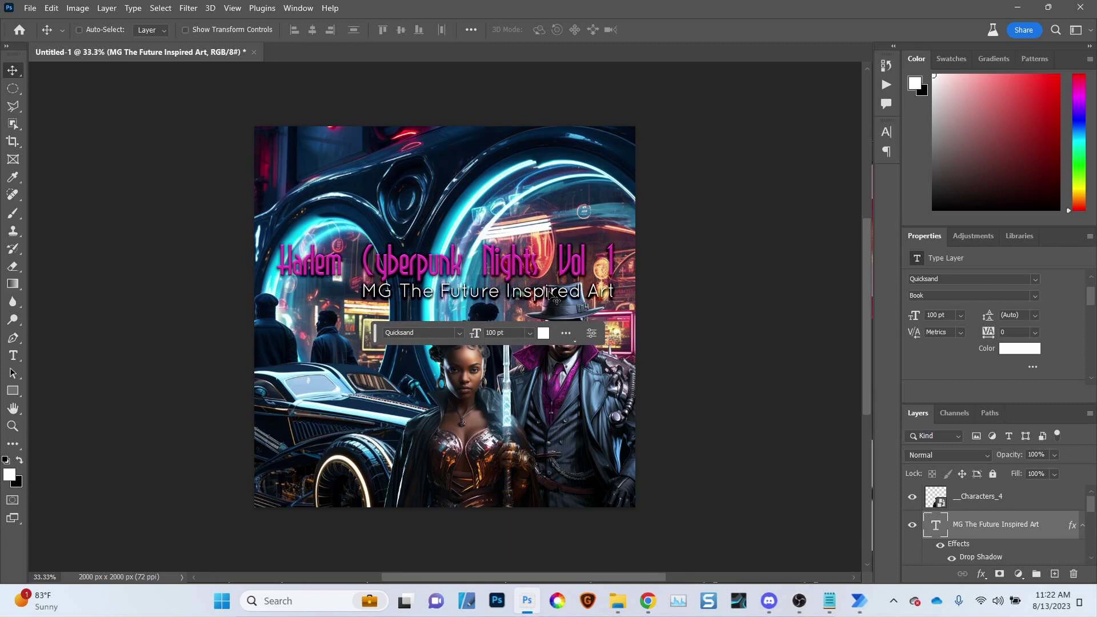
key(shift+Down)
key(shift+Down)
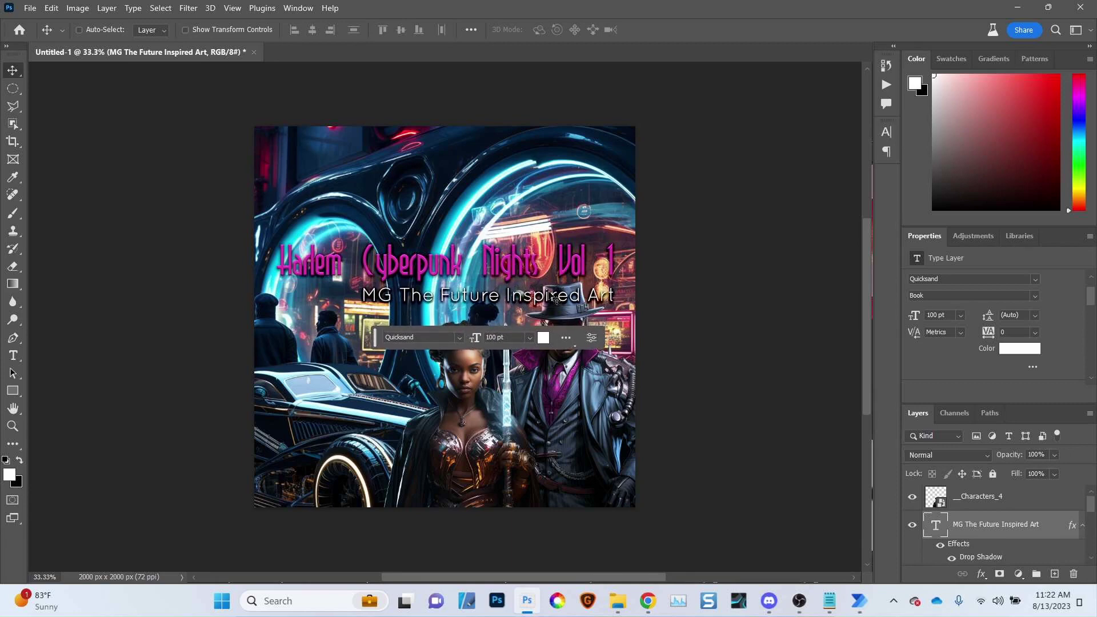
key(shift+Up)
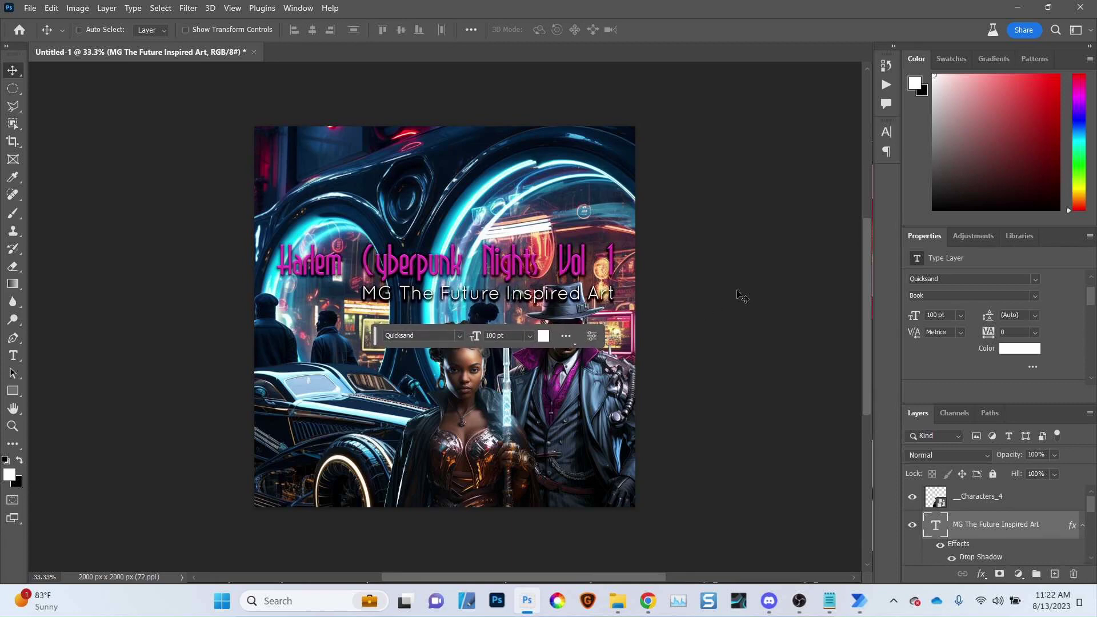
Group all layers from __Characters_4 down to _Scenes_5, leaving out the Background, and name the group Full Image
click(13, 89)
click(1003, 501)
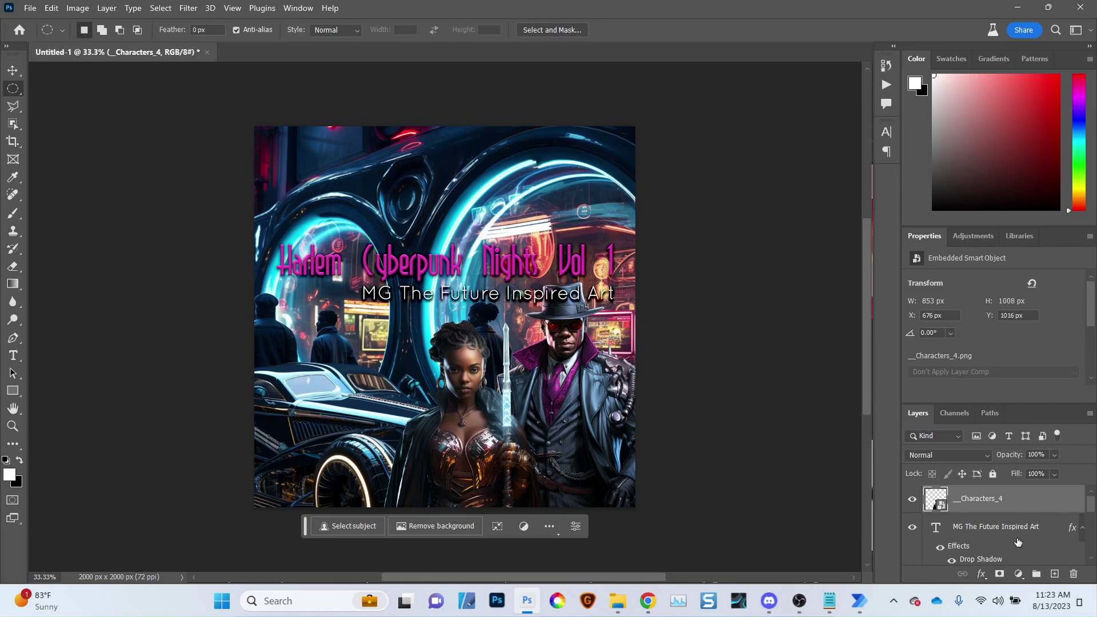
drag(1092, 508, 1089, 557)
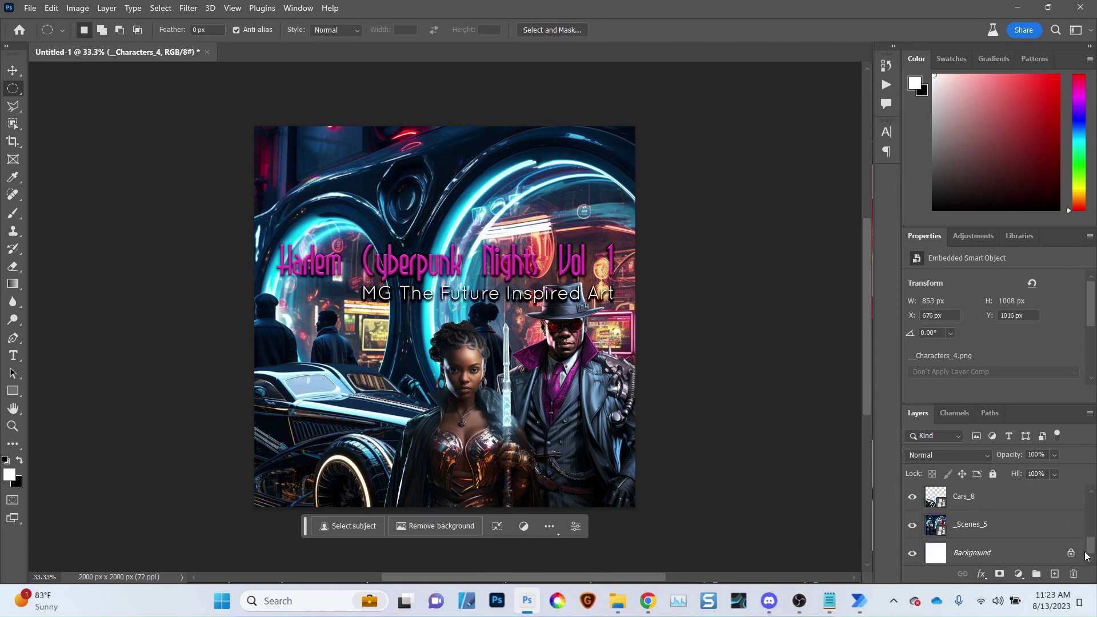
shift+click(997, 528)
drag(997, 528, 1037, 574)
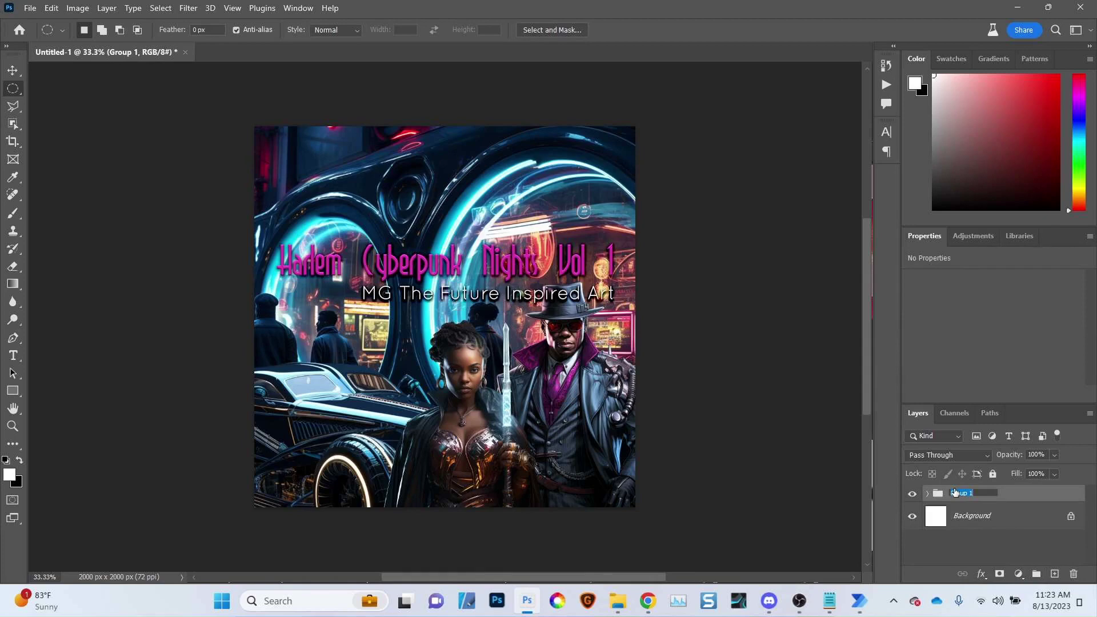
key(BackSpace)
text(Full Image)
key(Return)
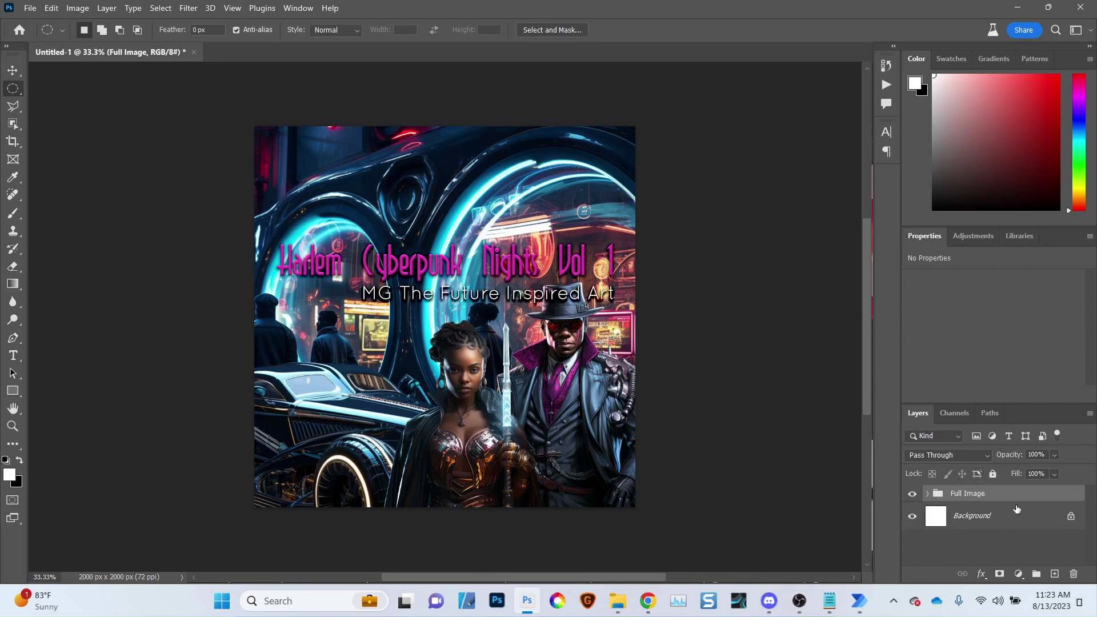
Create a new empty layer group above Full Image and name it Overlays
click(1036, 574)
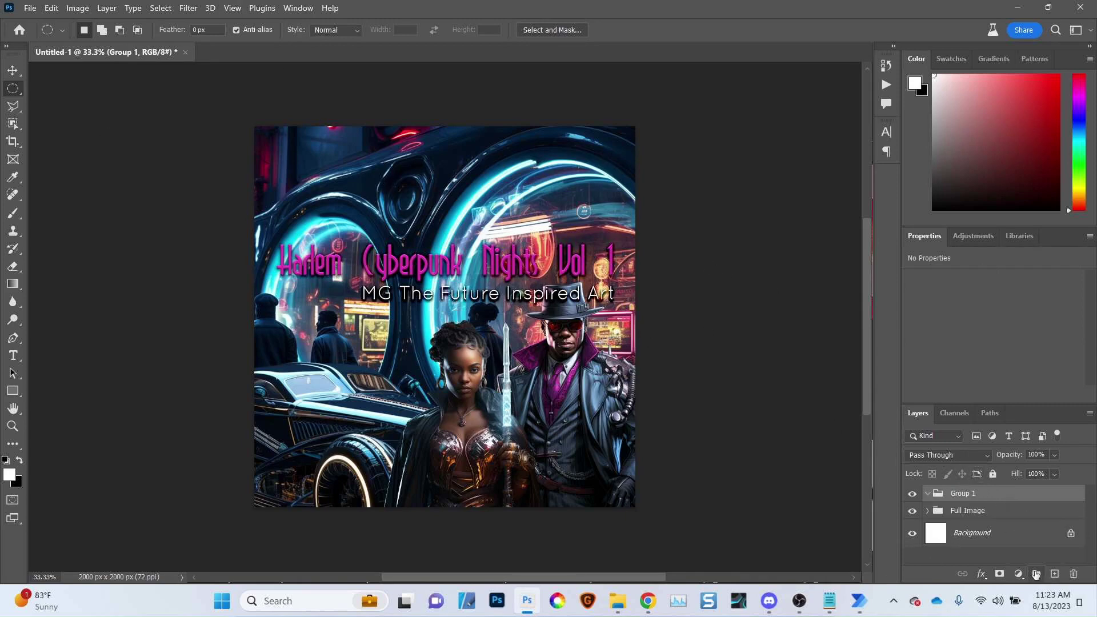
double_click(971, 493)
text(Overlays)
key(Return)
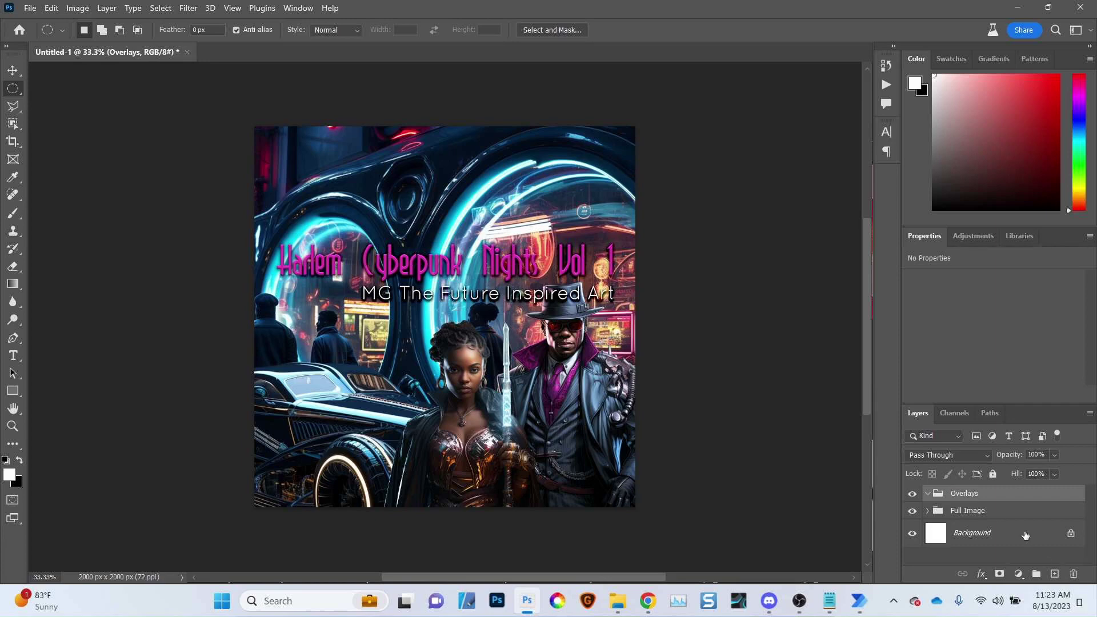
Switch to the Harlem Cyberpunk Nights - Vol 1 folder in File Explorer and open the 1x1 folder inside _Neon Backgrounds
key(alt+Tab)
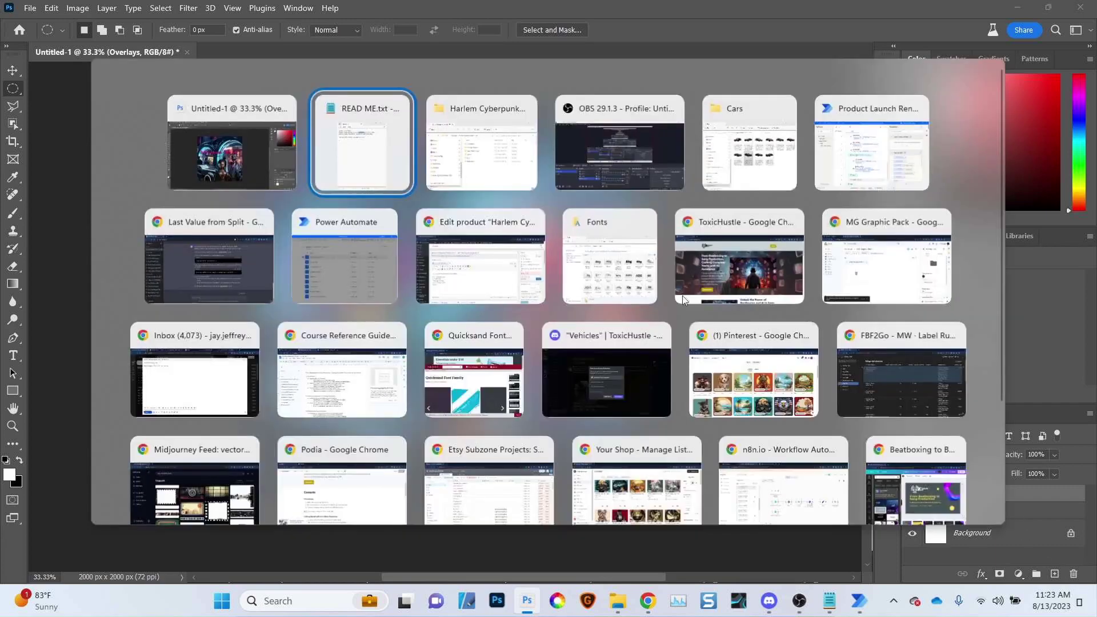
click(489, 169)
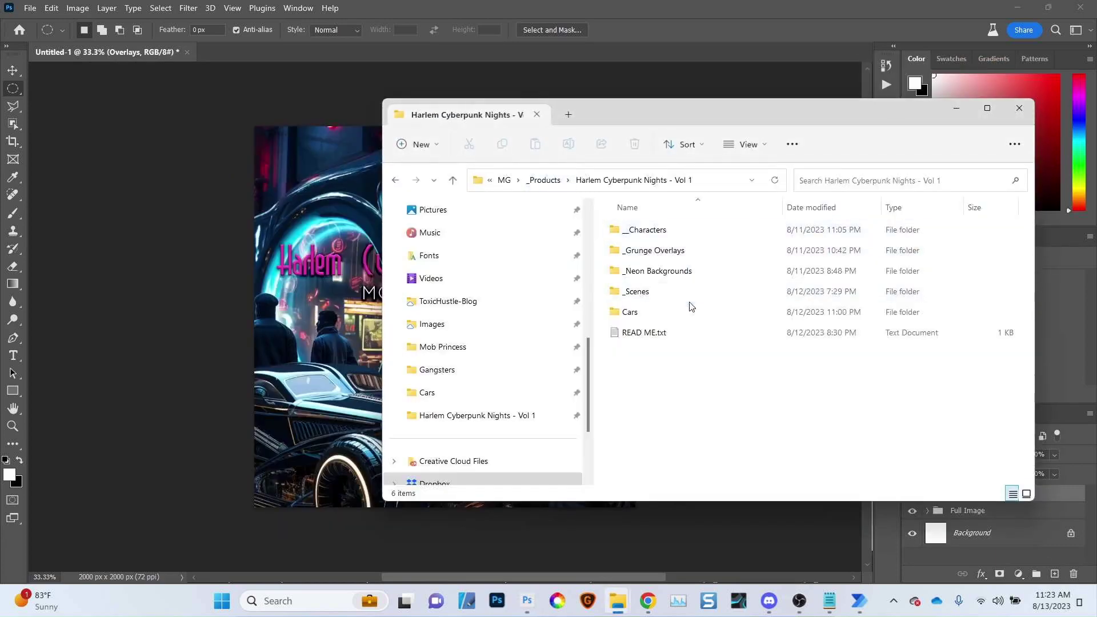
click(680, 274)
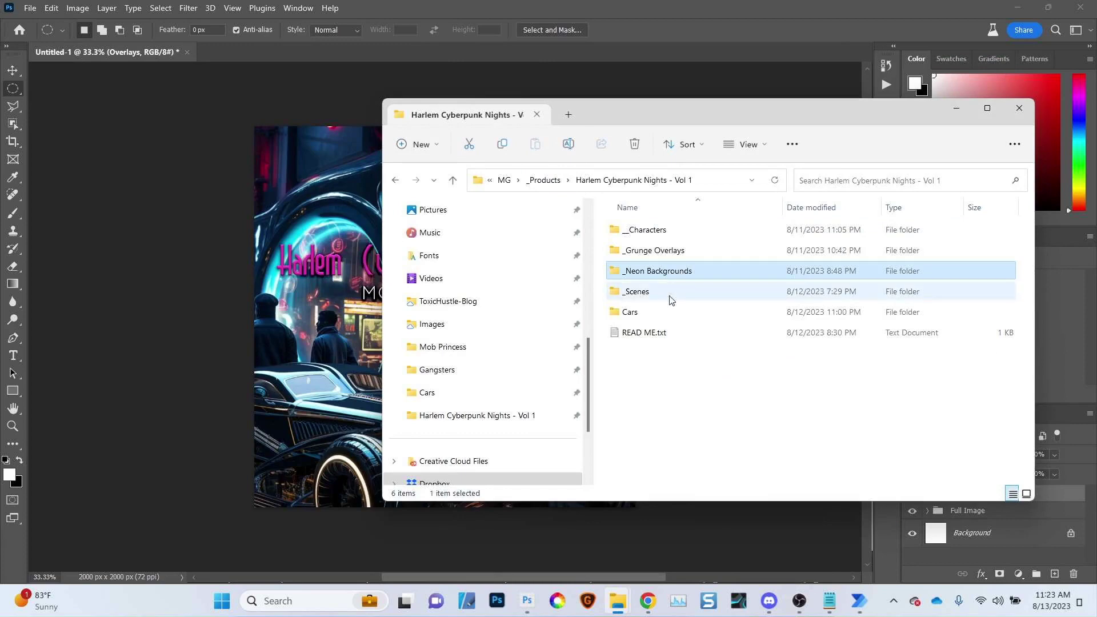
click(676, 254)
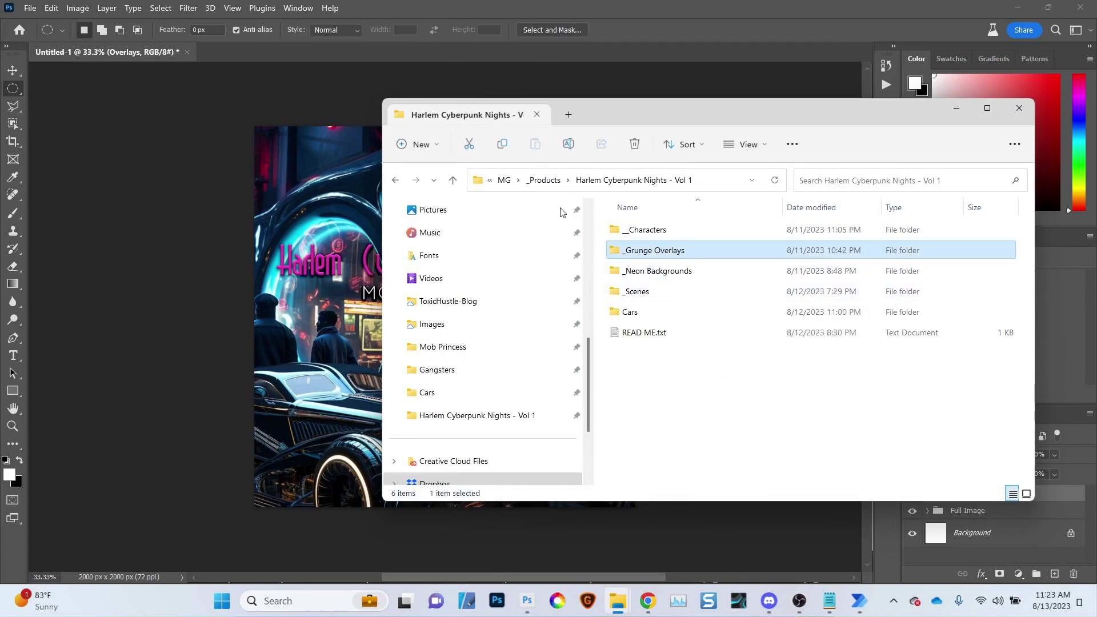
click(662, 290)
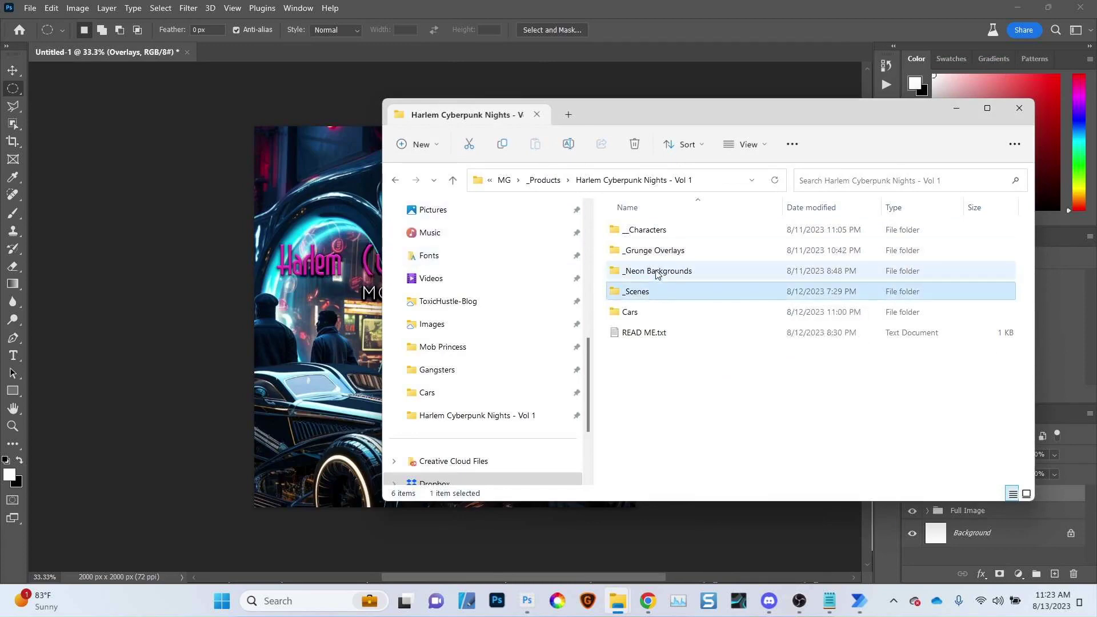
double_click(652, 272)
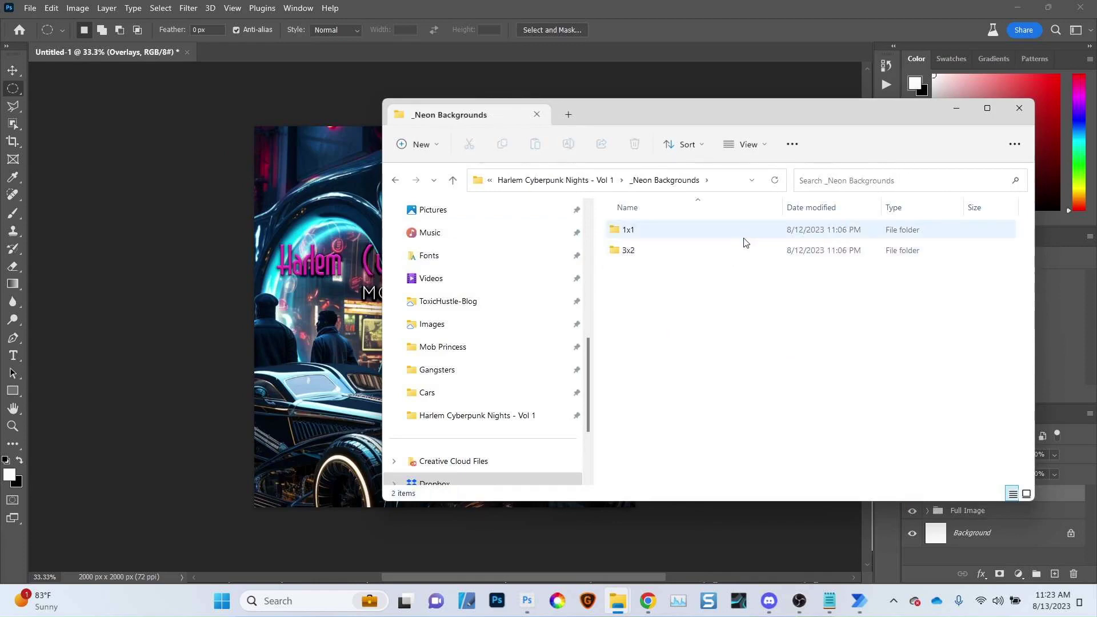
double_click(646, 232)
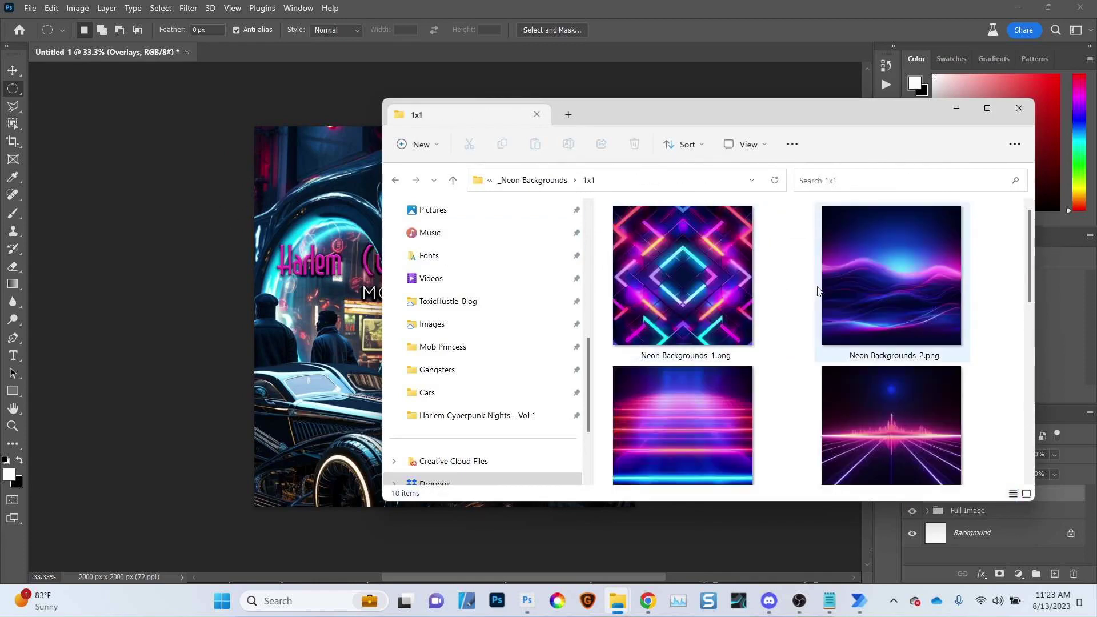
Place _Neon Backgrounds_7.png into the Photoshop composite and enlarge it to about 2064 px square, covering the canvas
scroll(850, 321, down, 5)
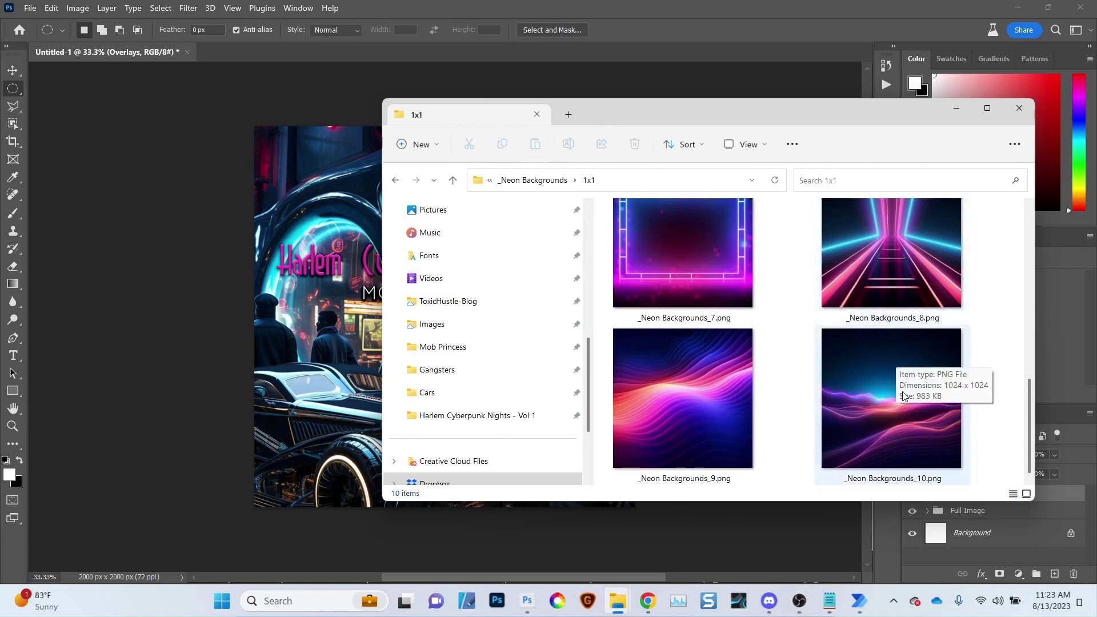
click(890, 434)
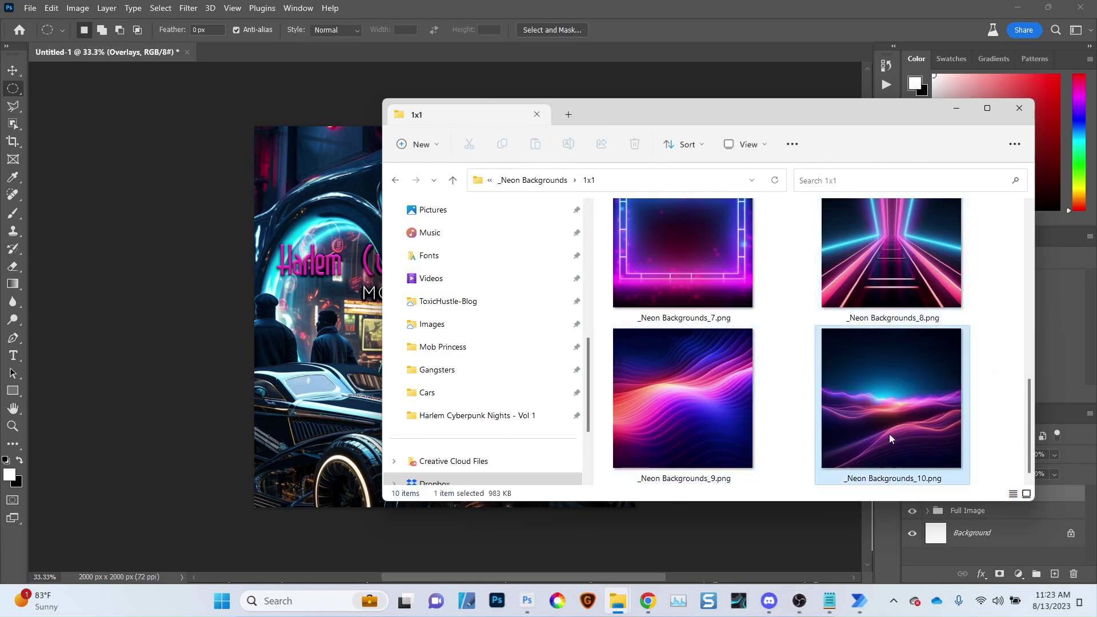
drag(677, 269, 305, 249)
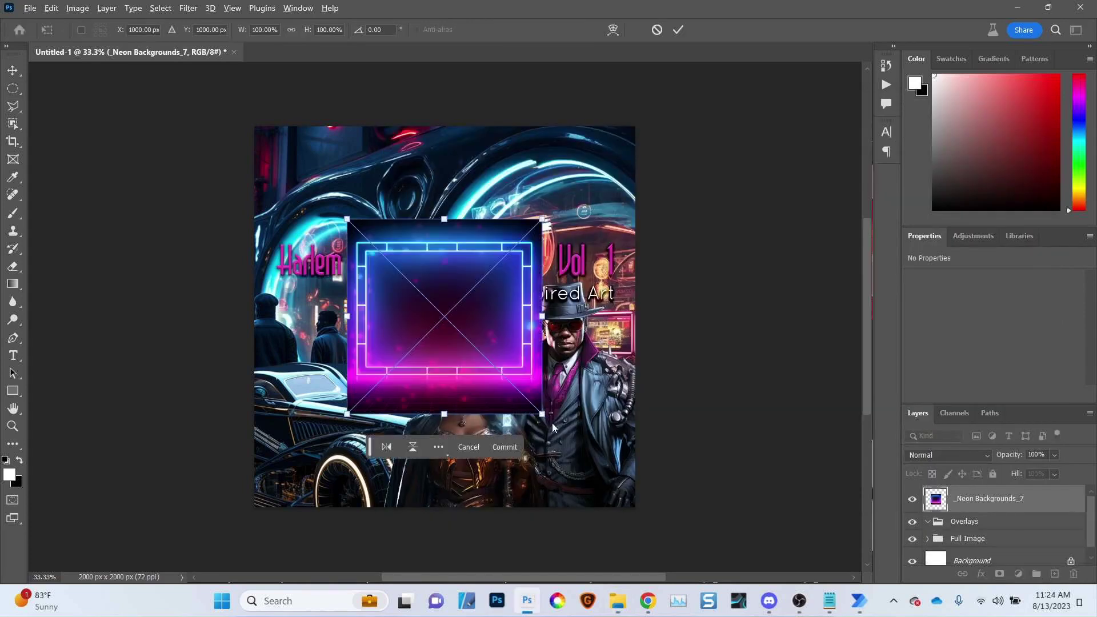
drag(544, 415, 642, 519)
key(Return)
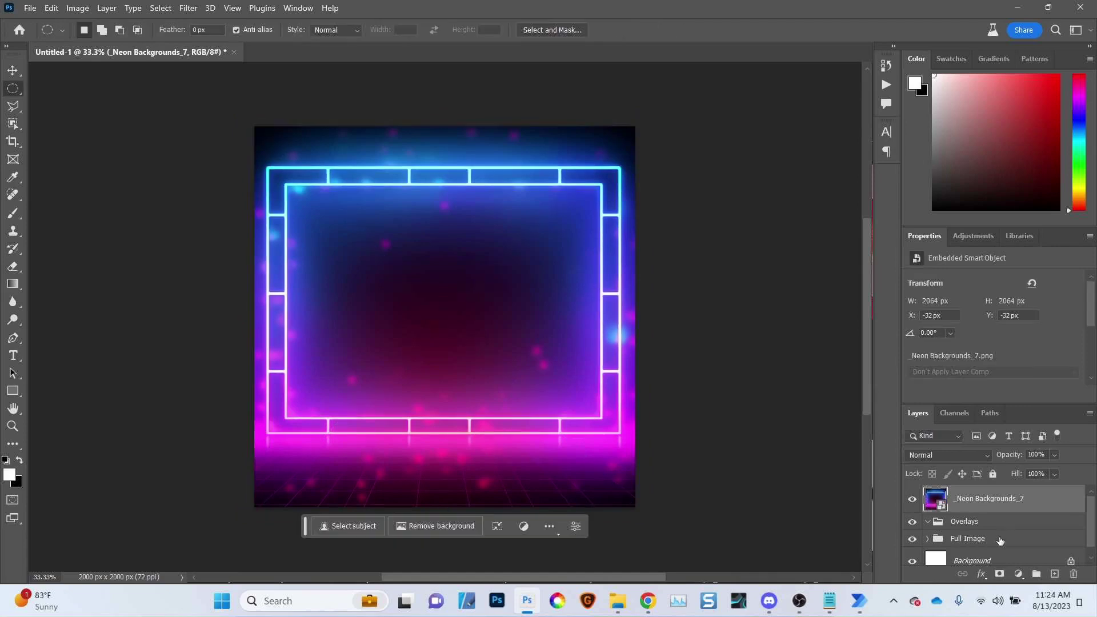
Move _Neon Backgrounds_7 into the Overlays group and blend it in Screen mode at 38% opacity
drag(973, 521, 973, 522)
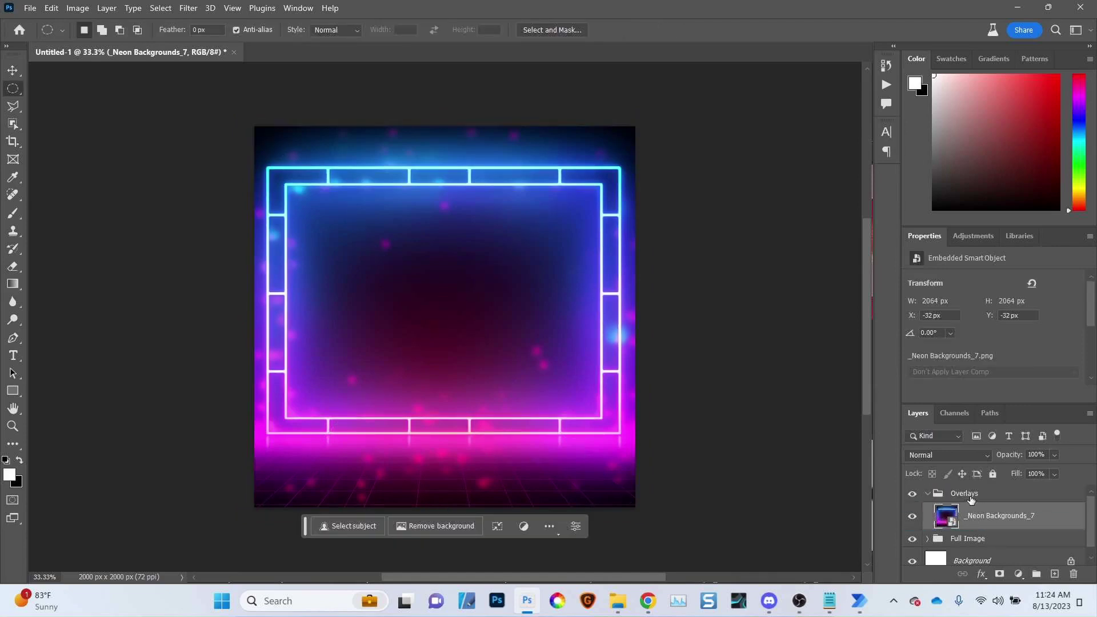
click(968, 455)
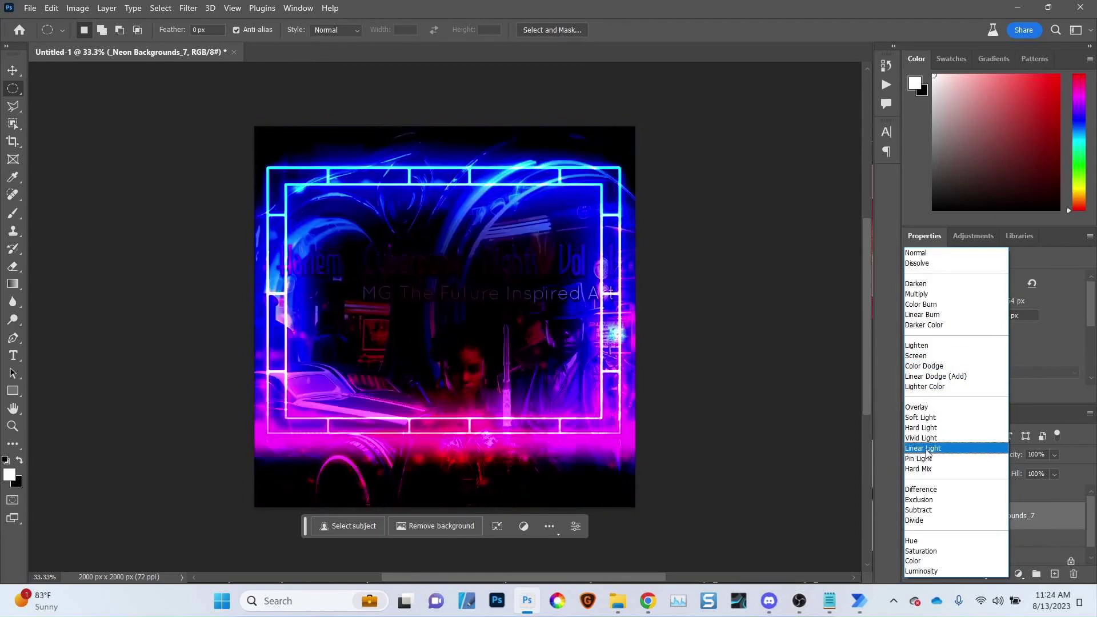
click(930, 356)
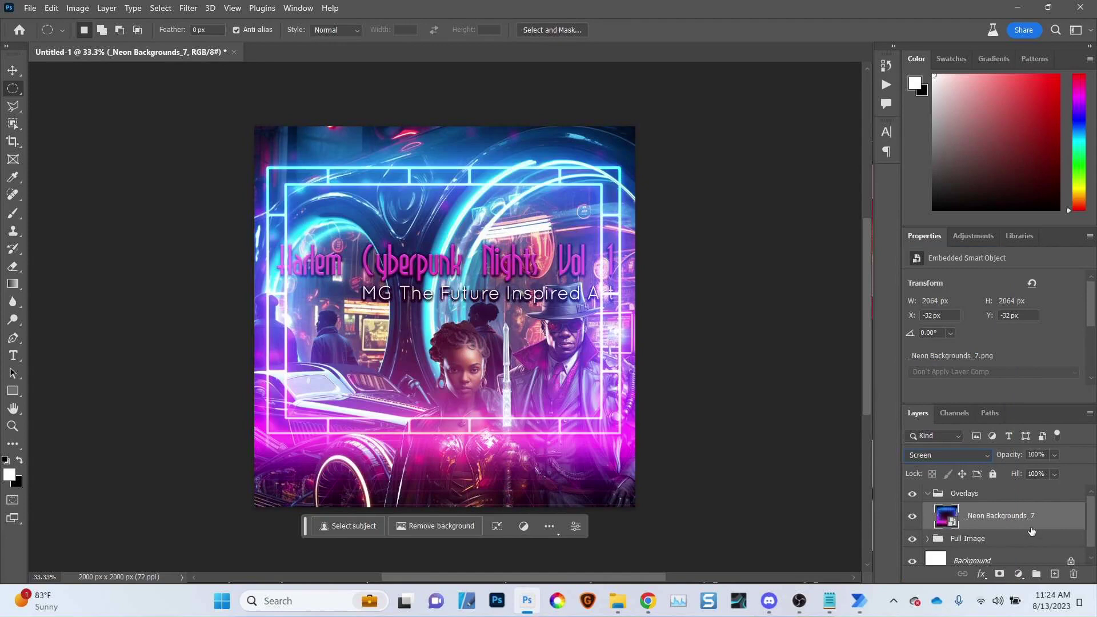
click(1055, 456)
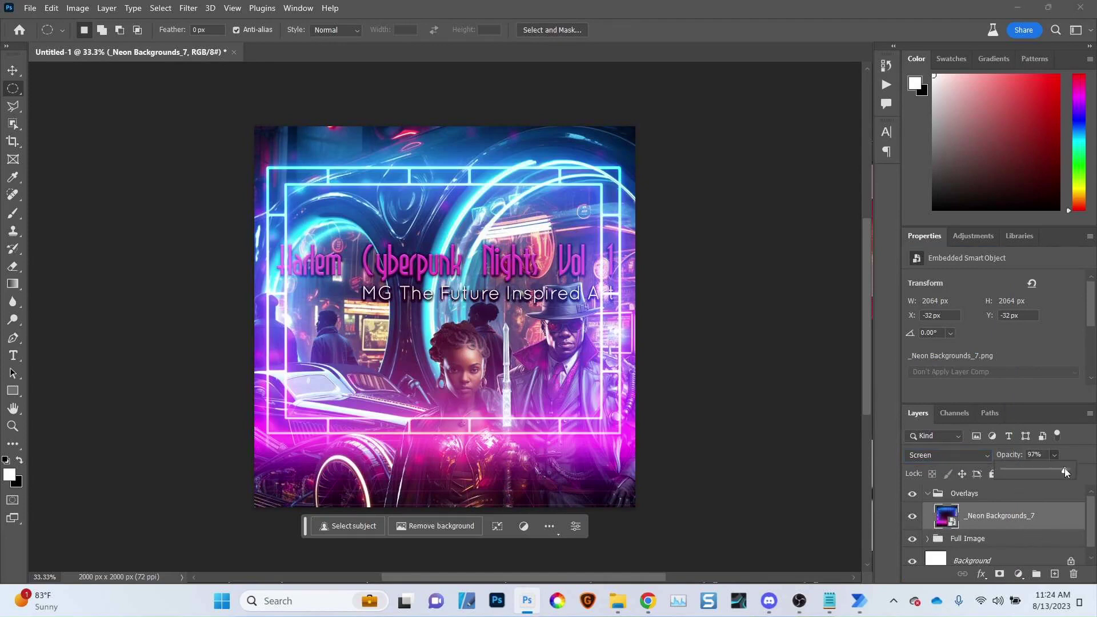
drag(1034, 472, 1028, 475)
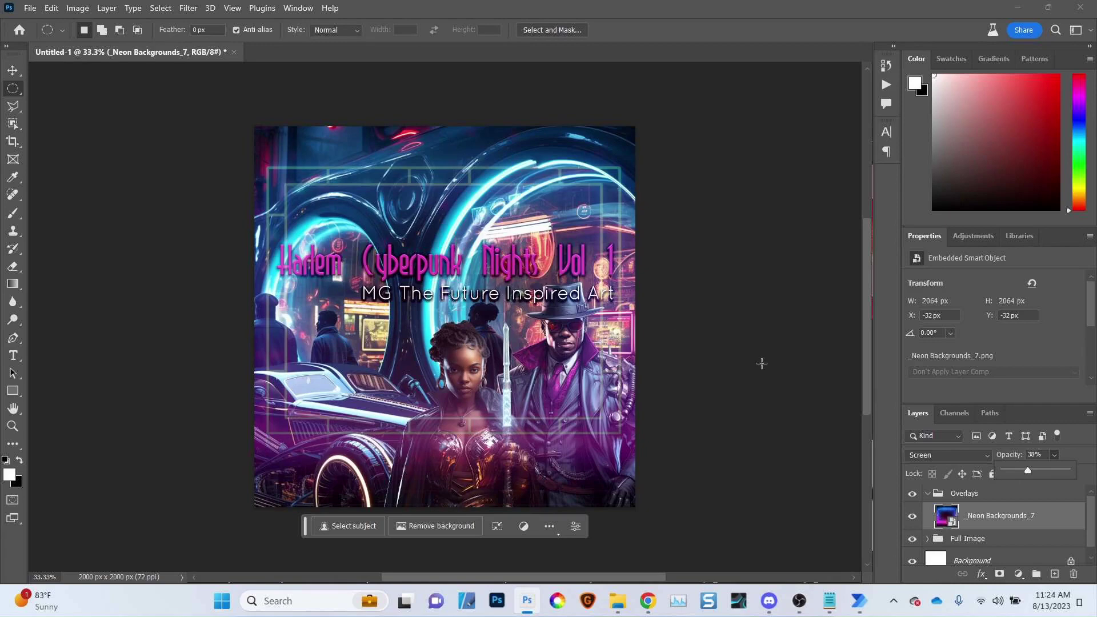
Switch to File Explorer and open the 1x1 folder inside _Grunge Overlays of the Harlem Cyberpunk Nights - Vol 1 pack
key(alt+Tab)
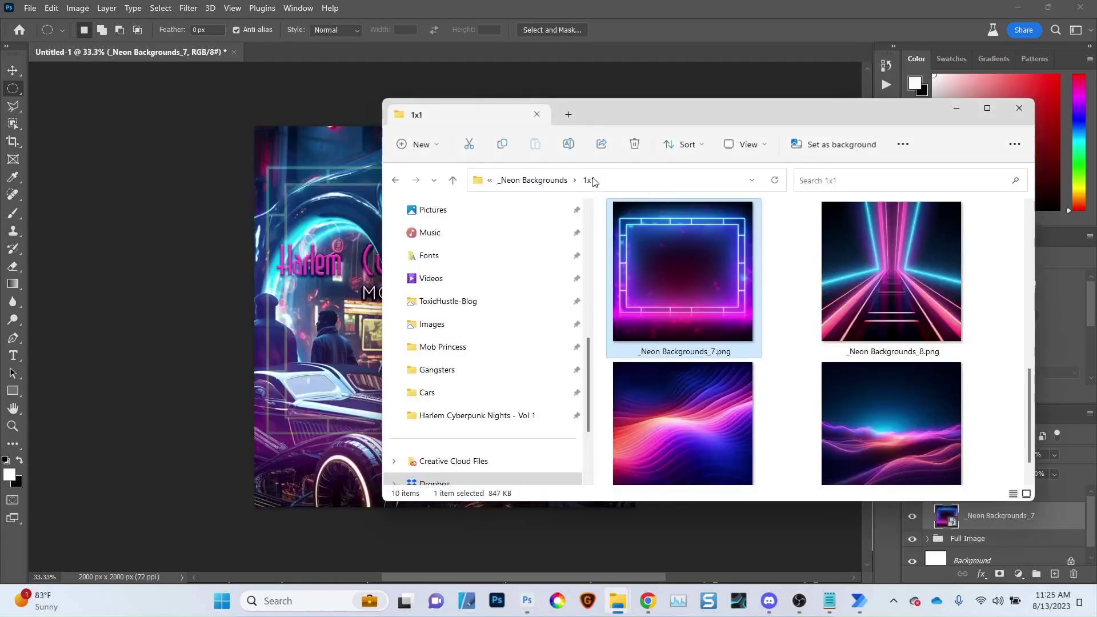
click(518, 181)
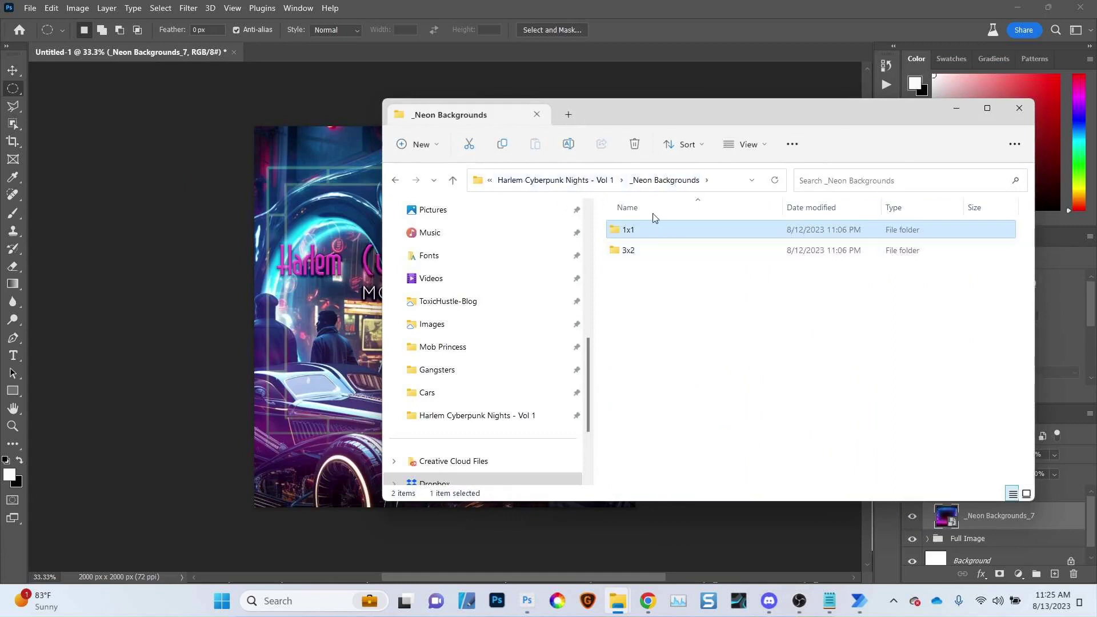
click(600, 179)
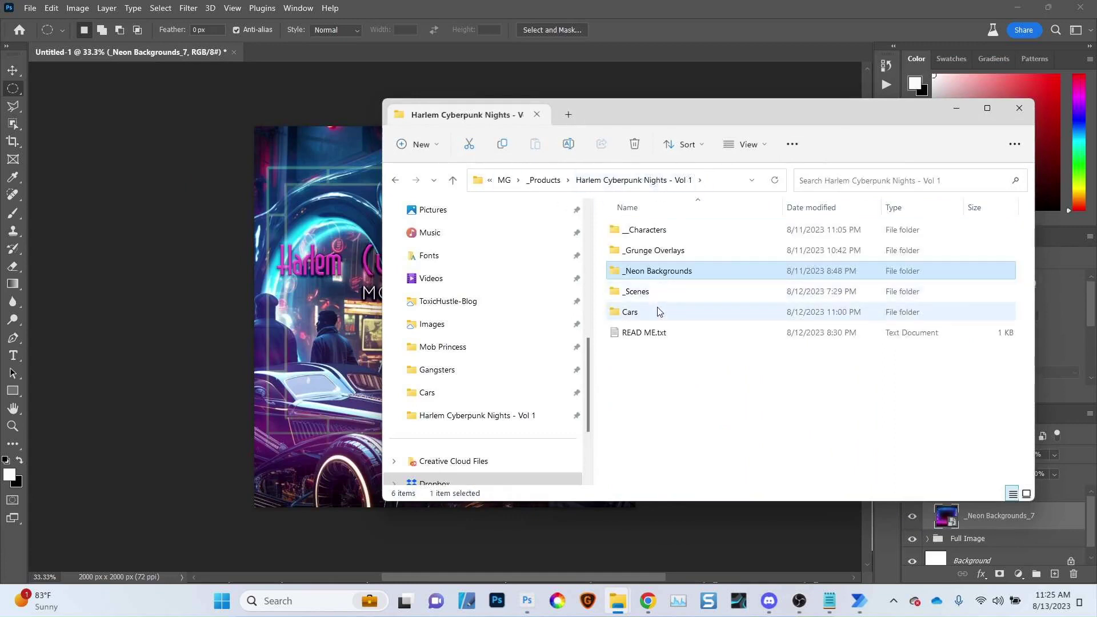
double_click(669, 252)
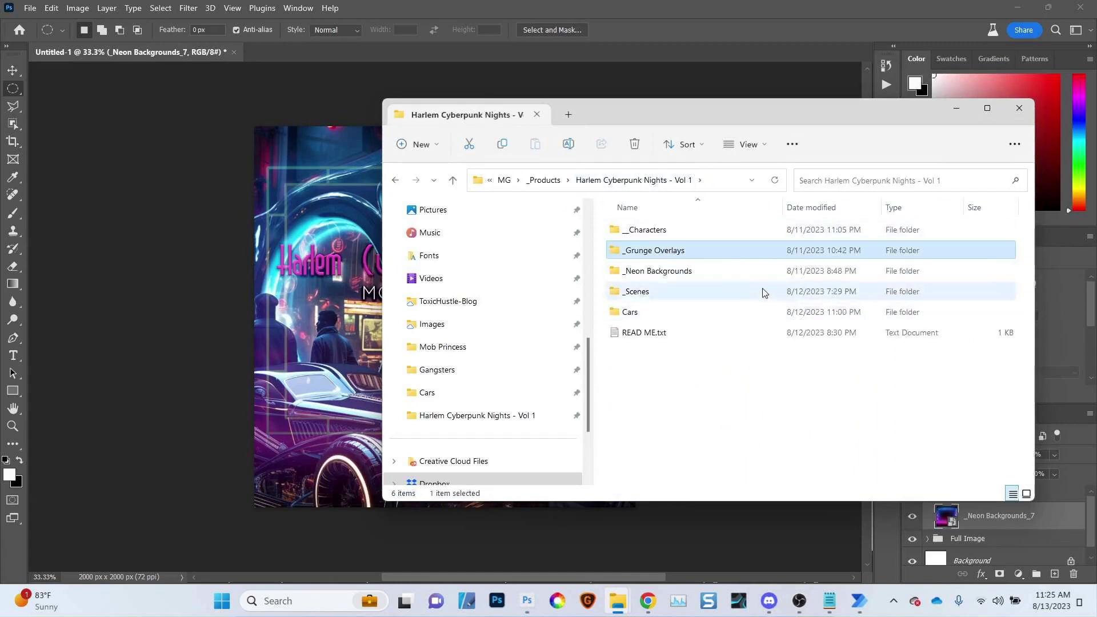
click(649, 236)
double_click(649, 236)
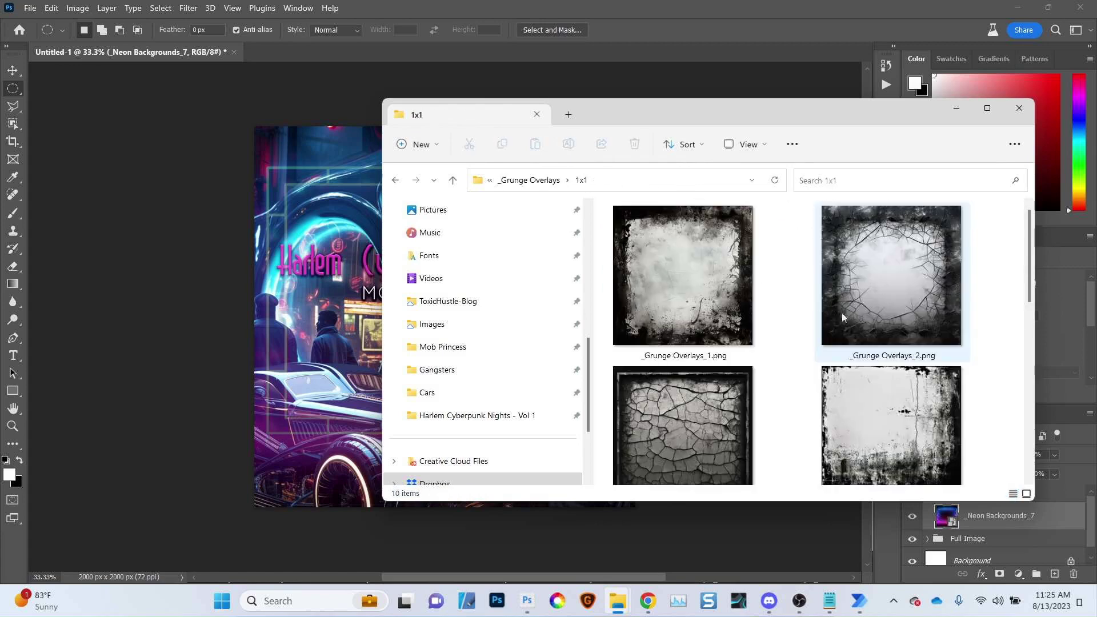
Place _Grunge Overlays_5.png into the Photoshop composite and enlarge it to about 2112 px square, covering the canvas
drag(1029, 286, 1021, 341)
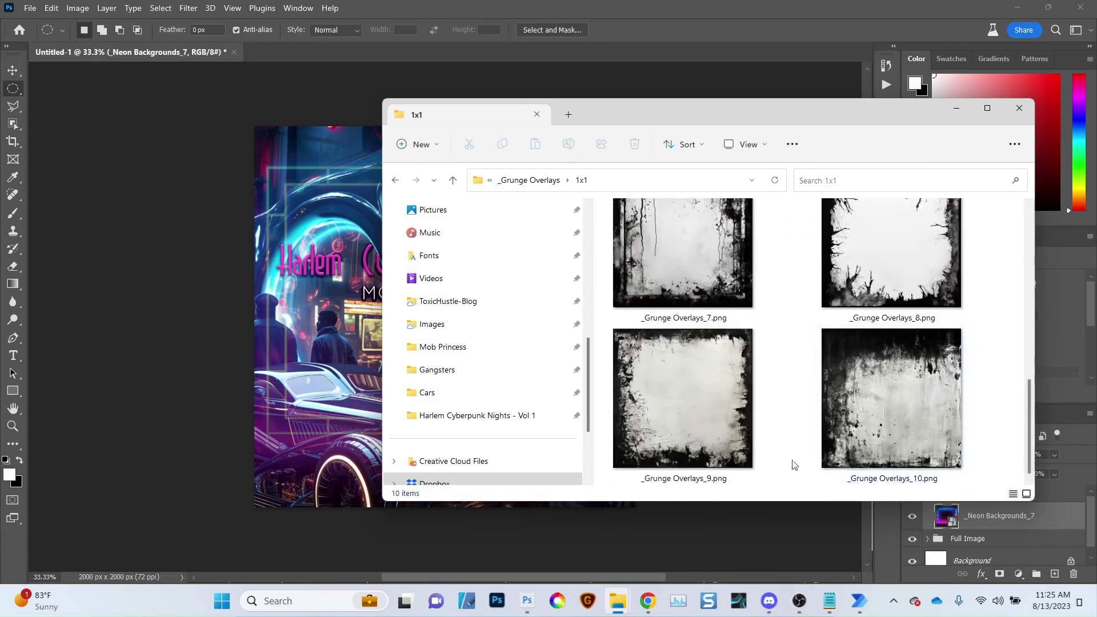
scroll(927, 430, down, 2)
scroll(737, 394, up, 2)
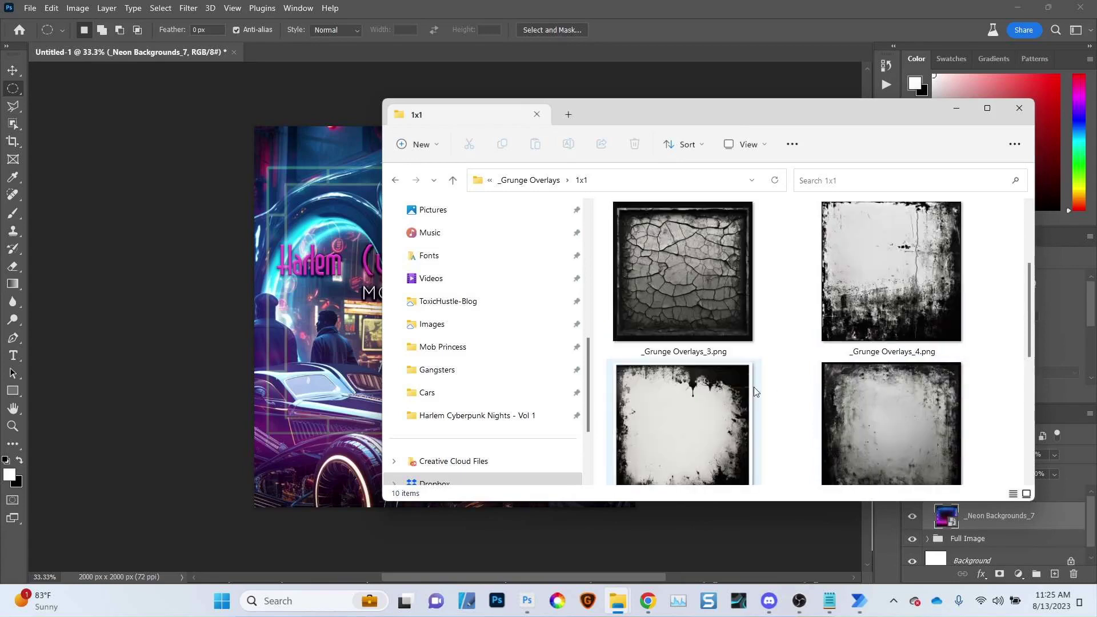
click(705, 419)
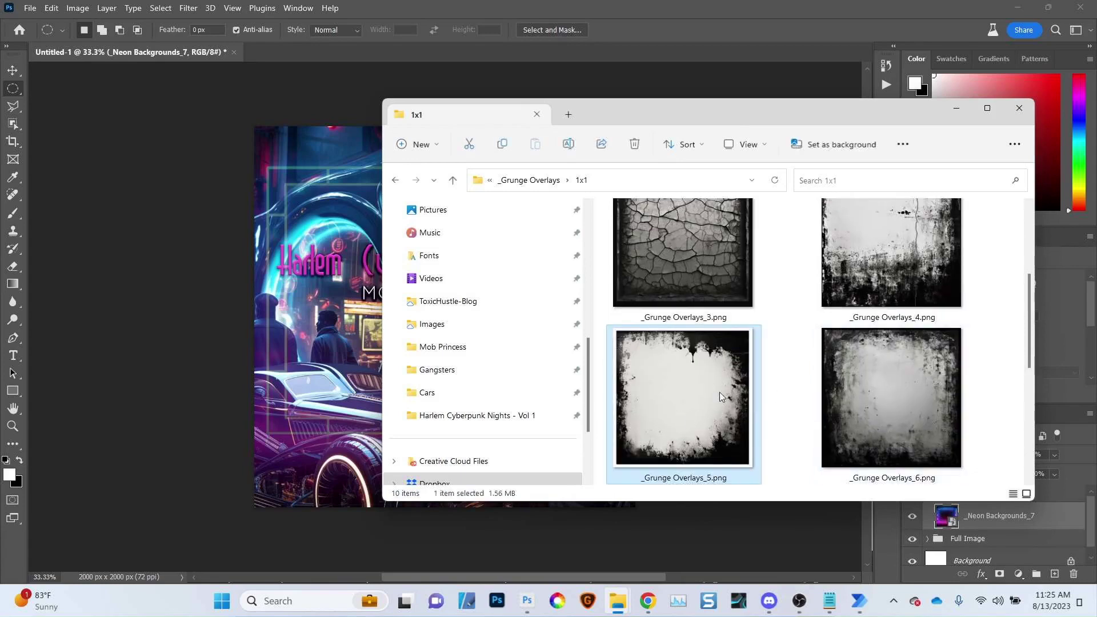
drag(718, 392, 460, 222)
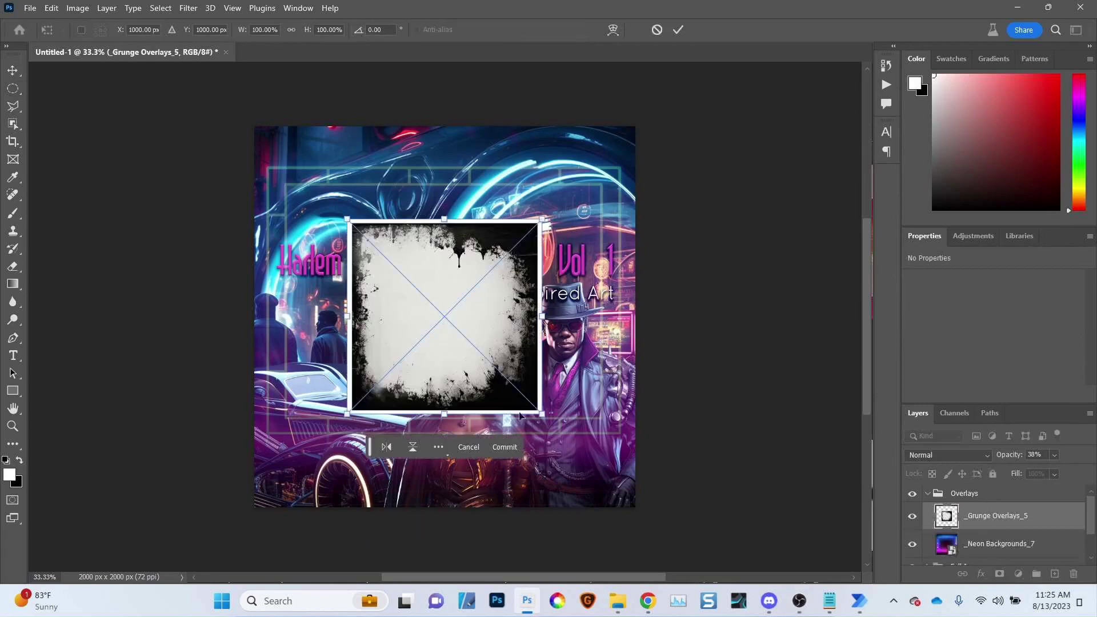
drag(543, 413, 661, 503)
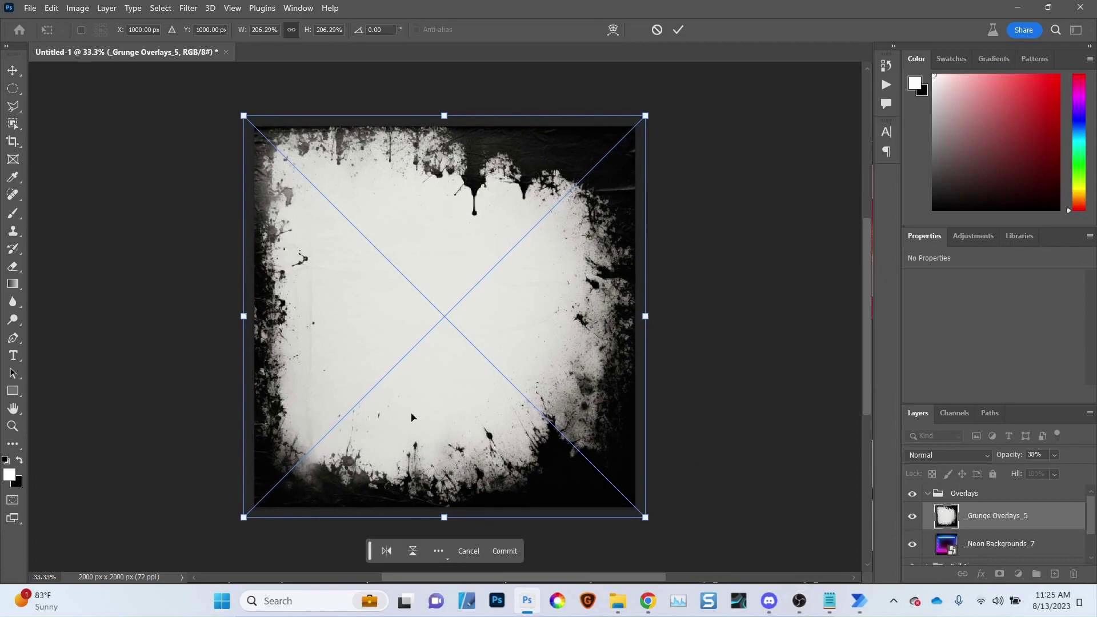
key(Return)
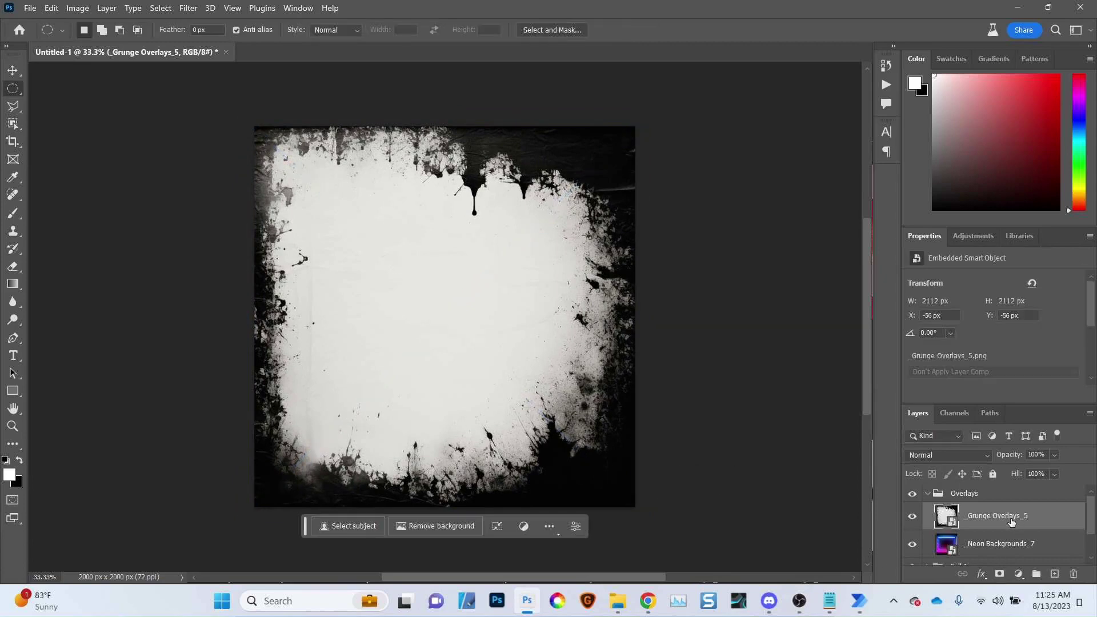
Blend the _Grunge Overlays_5 layer in Darker Color mode and lower its opacity to 55%
click(962, 454)
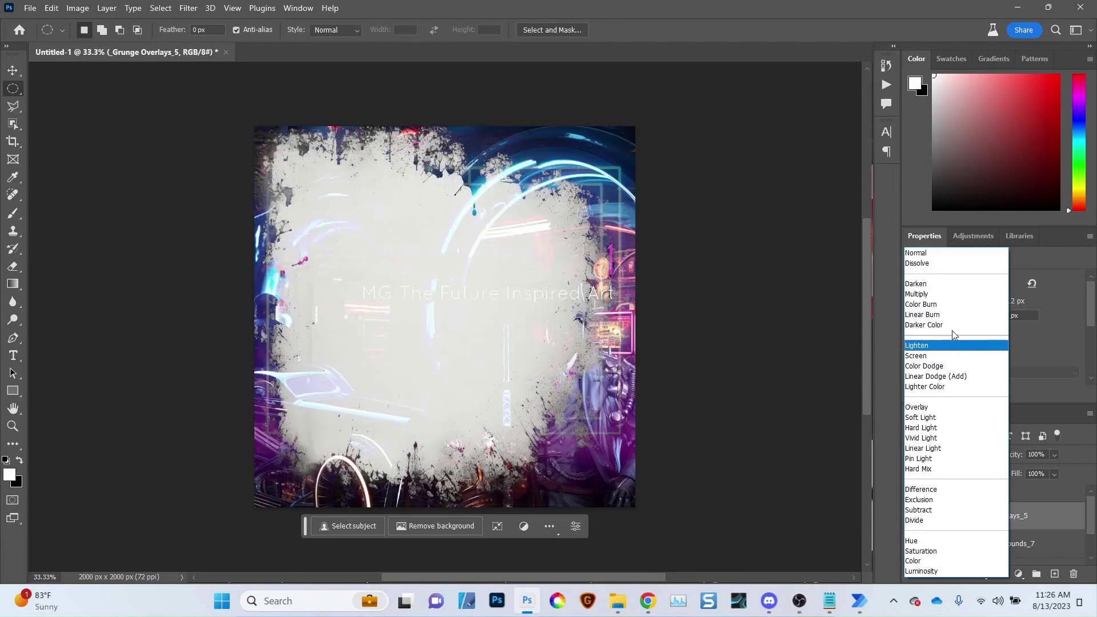
click(954, 327)
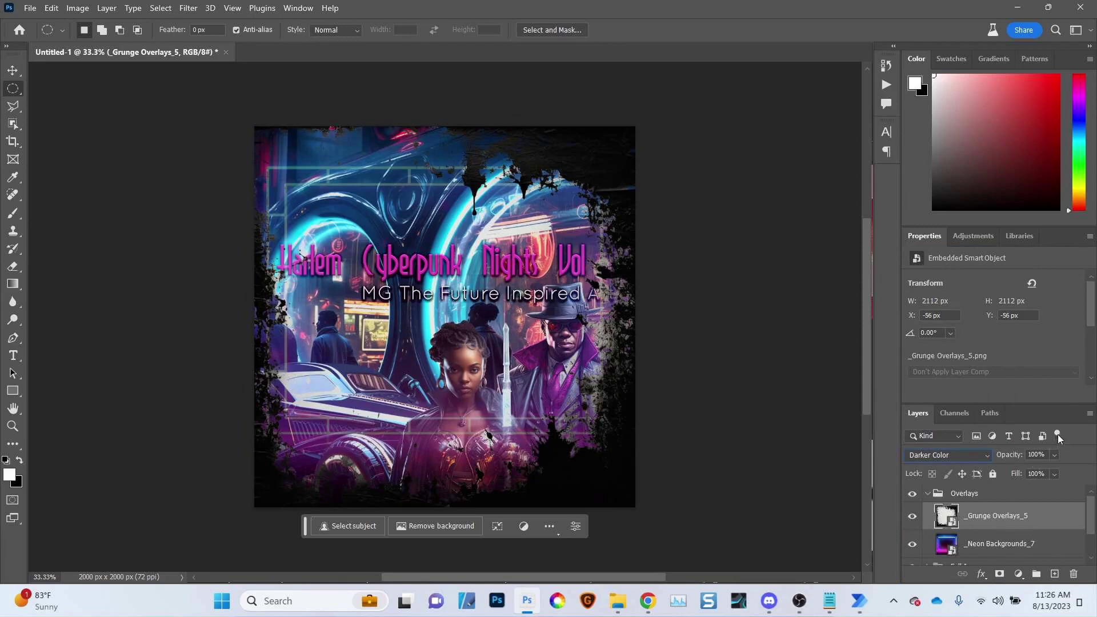
click(1055, 456)
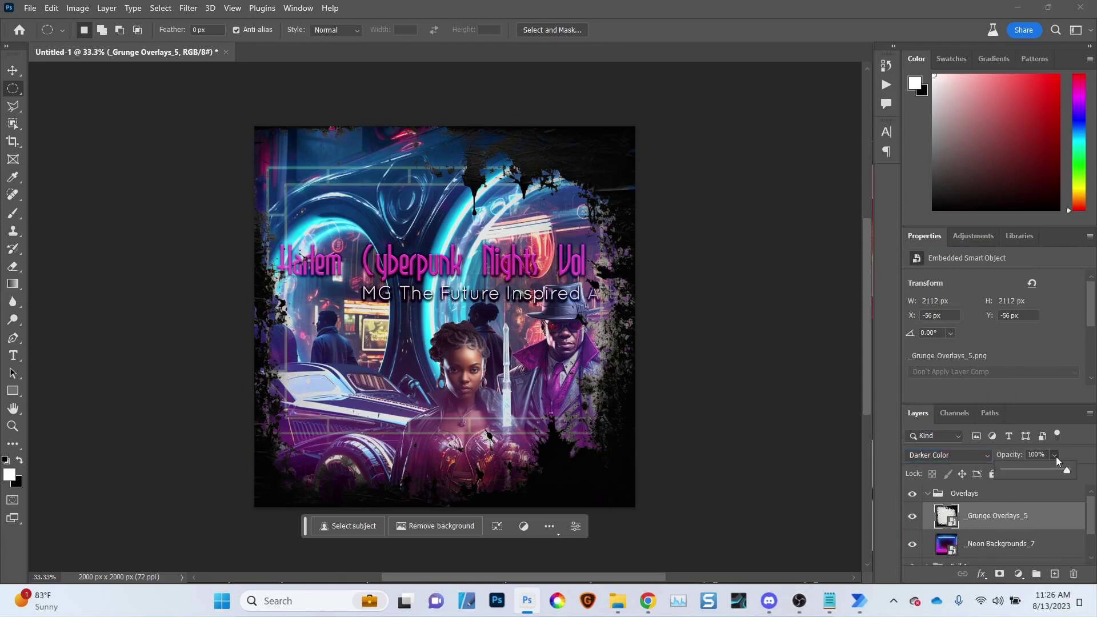
mouse_move(1044, 467)
mouse_down()
mouse_move(1028, 470)
mouse_move(1040, 476)
mouse_up()
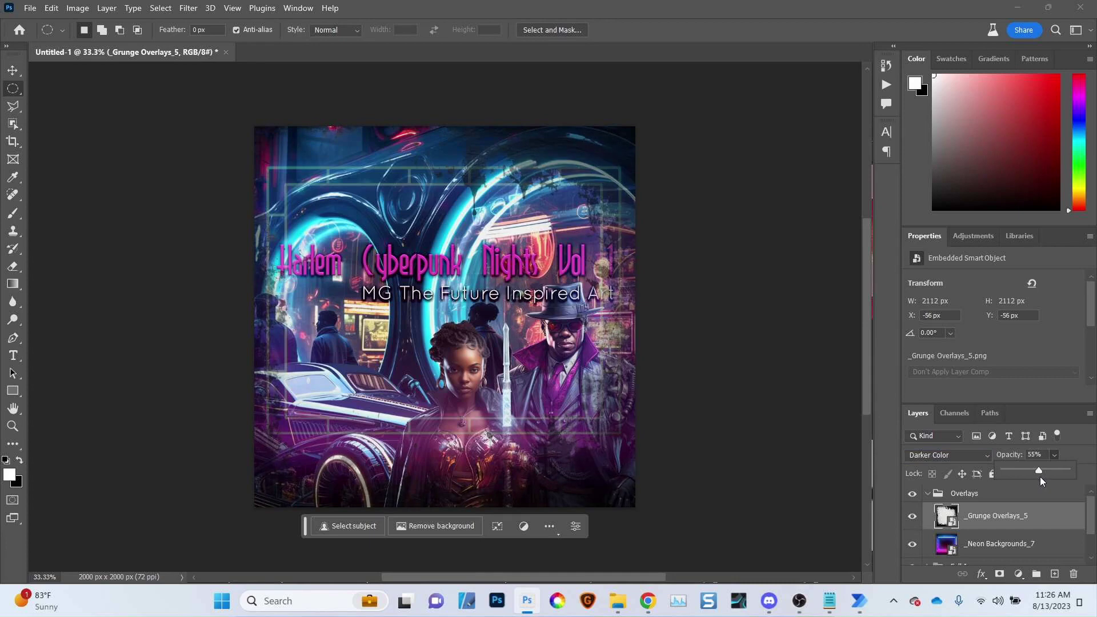
Change the blend mode of the _Grunge Overlays_5 layer to Overlay
click(974, 487)
click(997, 515)
click(948, 455)
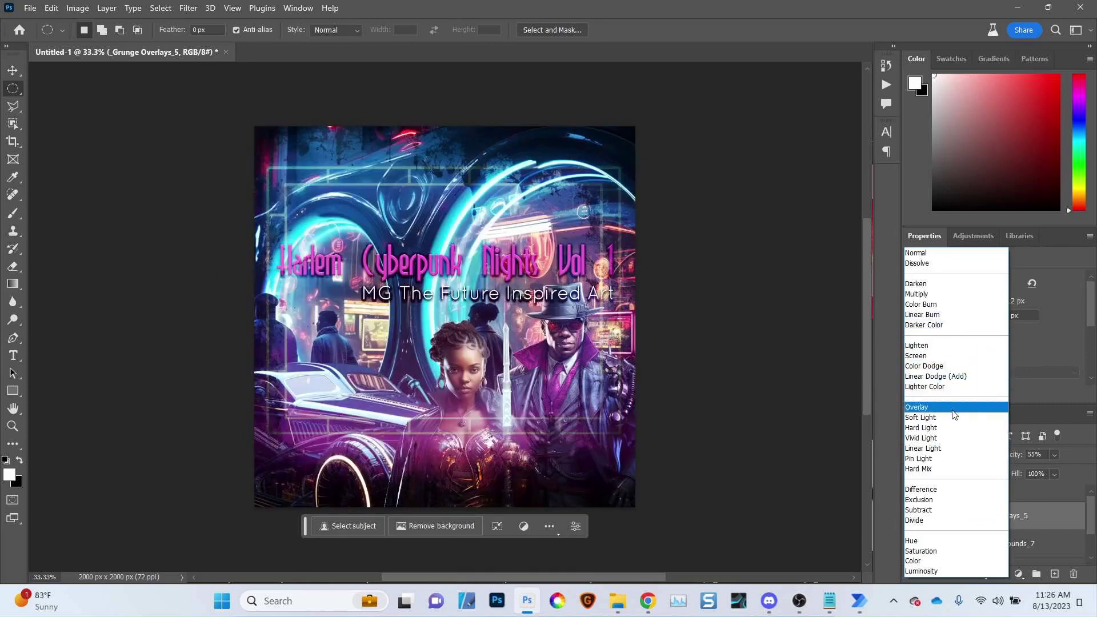
click(953, 408)
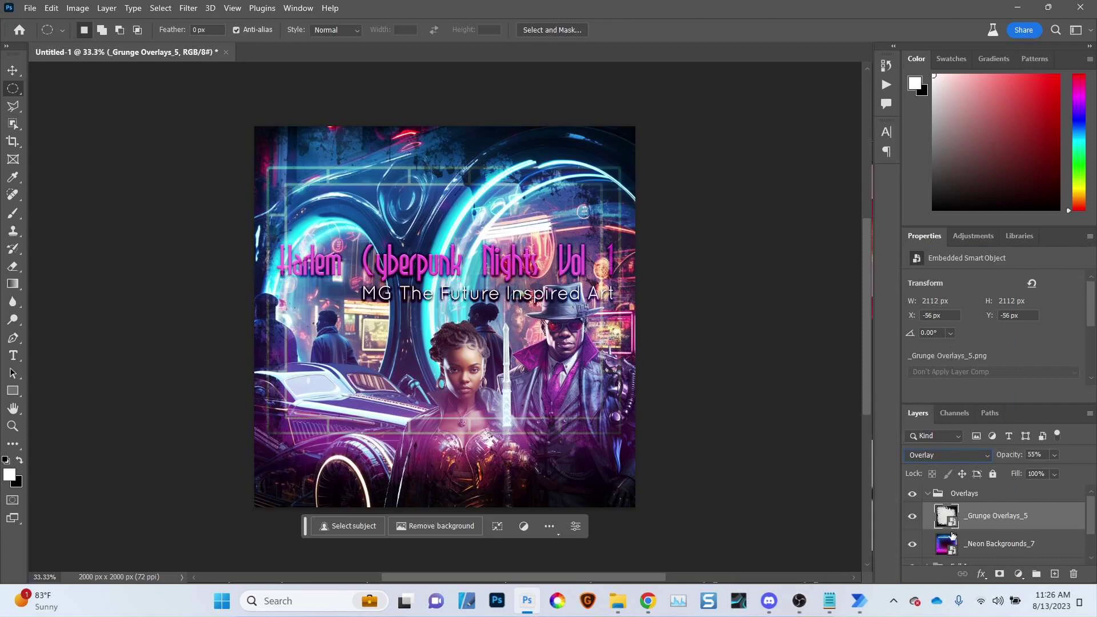
Try _Grunge Overlays_5 below _Neon Backgrounds_7 in the layer order, and return it above the neon layer
drag(952, 535, 984, 553)
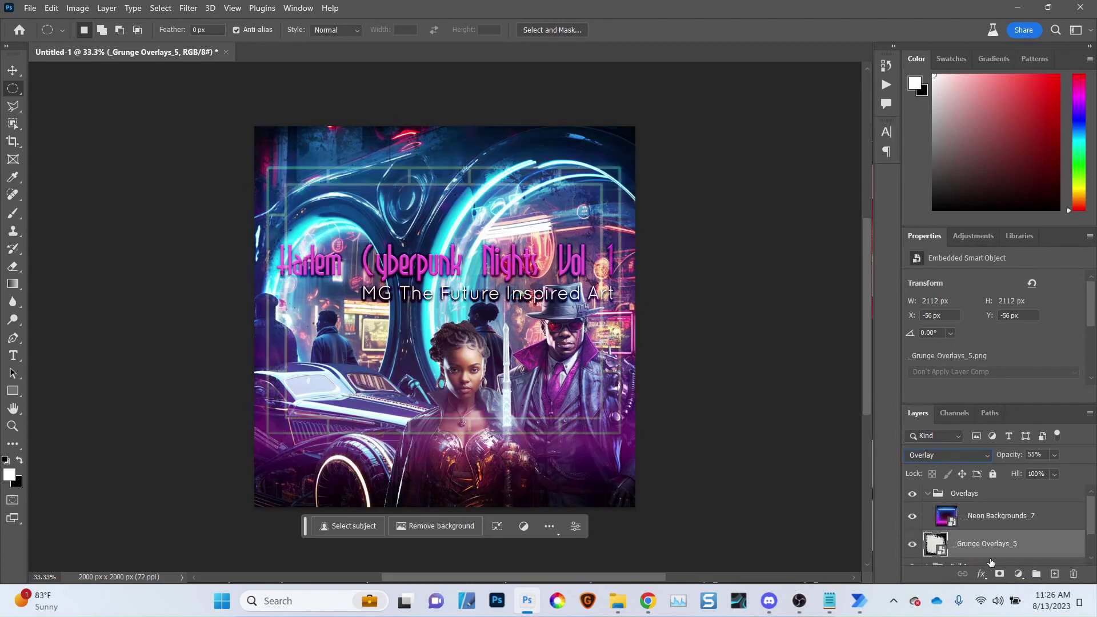
drag(1003, 547, 997, 516)
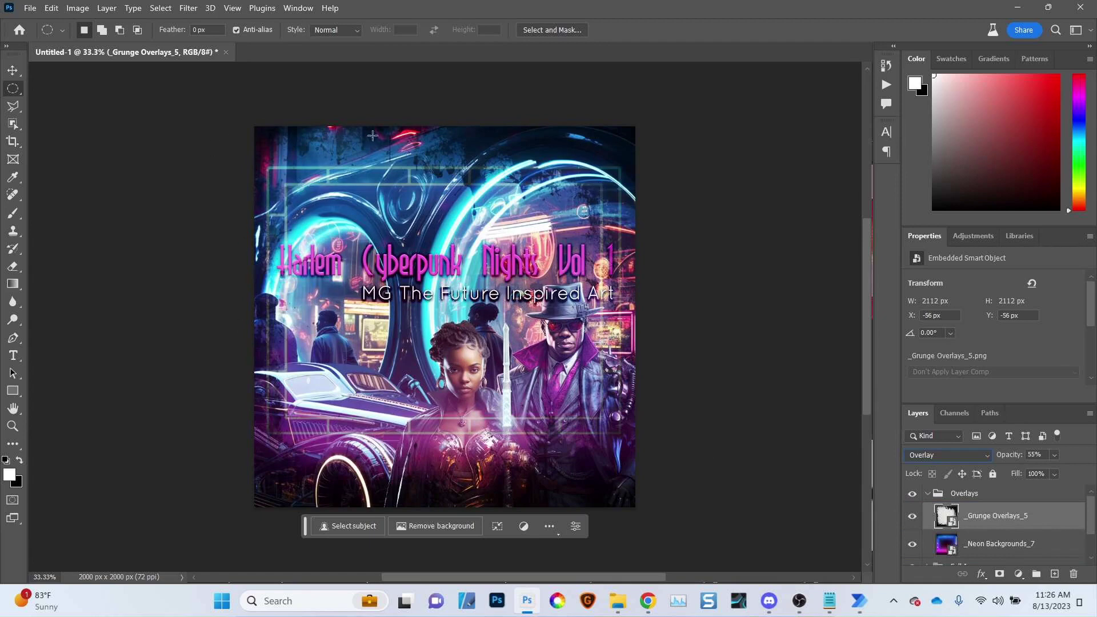
drag(993, 521, 991, 552)
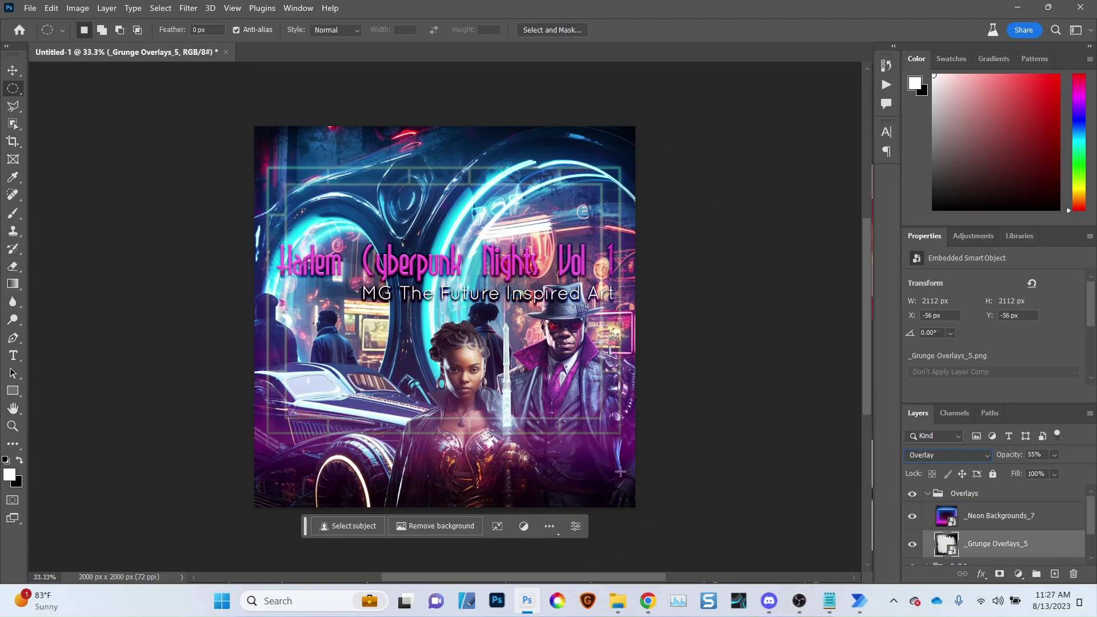
drag(988, 543, 988, 519)
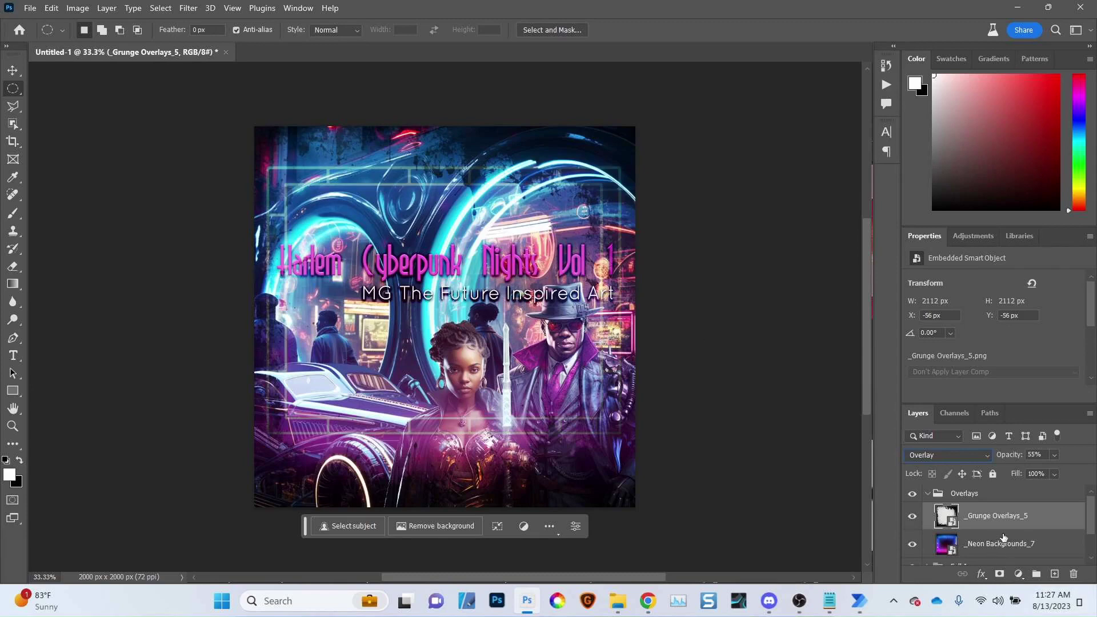
Move the MG The Future Inspired Art and Harlem Cyberpunk Nights Vol 1 text layers out of Full Image to the top of the layer stack
scroll(1004, 538, down, 2)
scroll(1004, 537, down, 1)
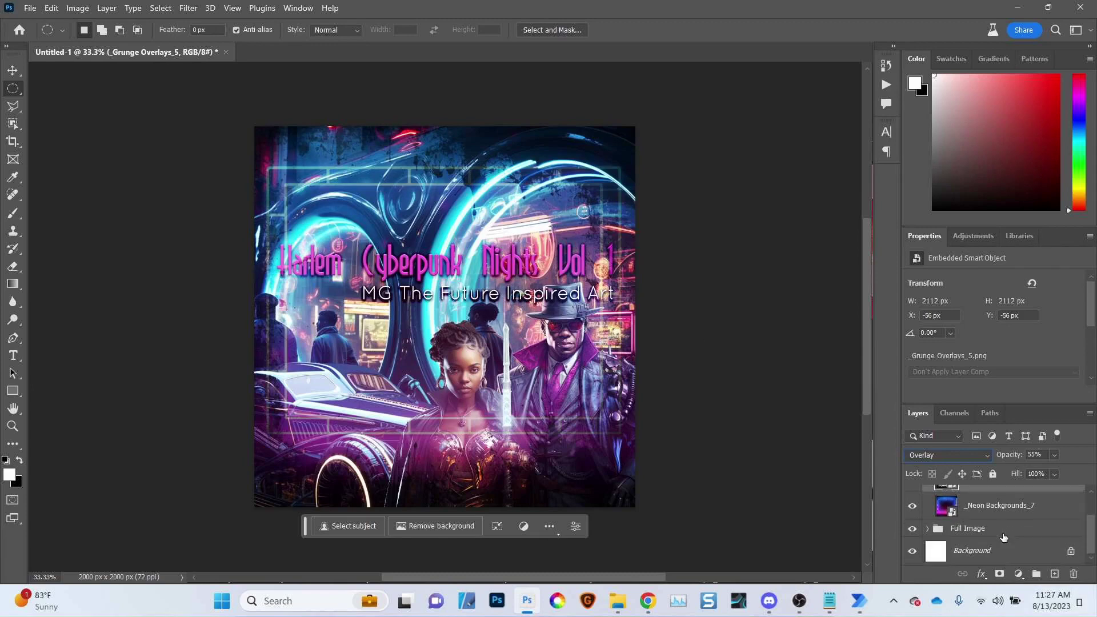
click(926, 529)
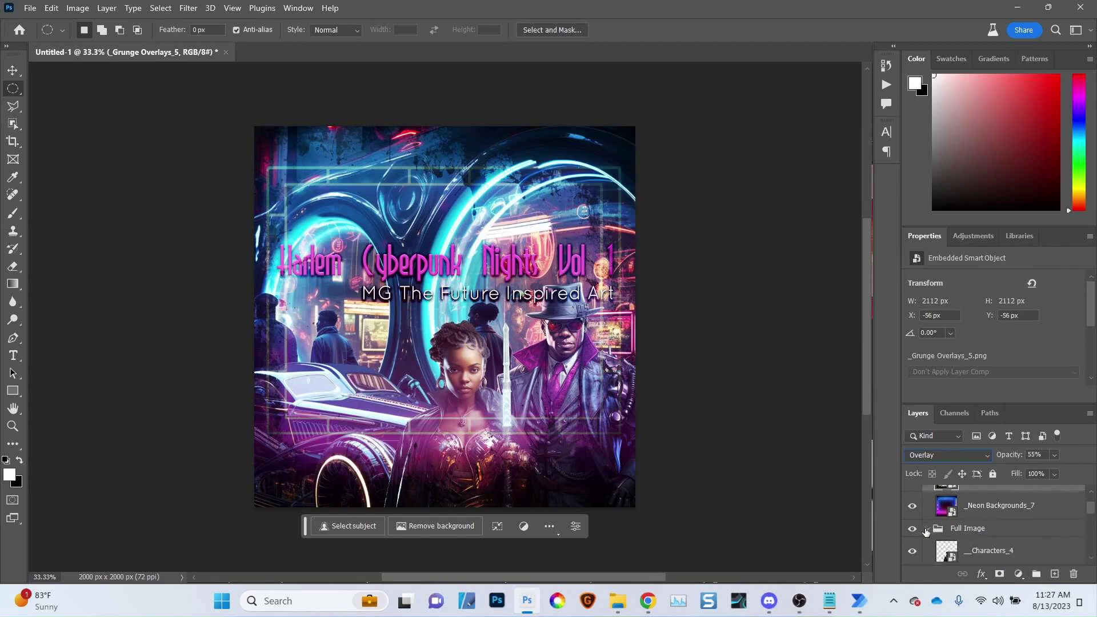
scroll(991, 547, down, 2)
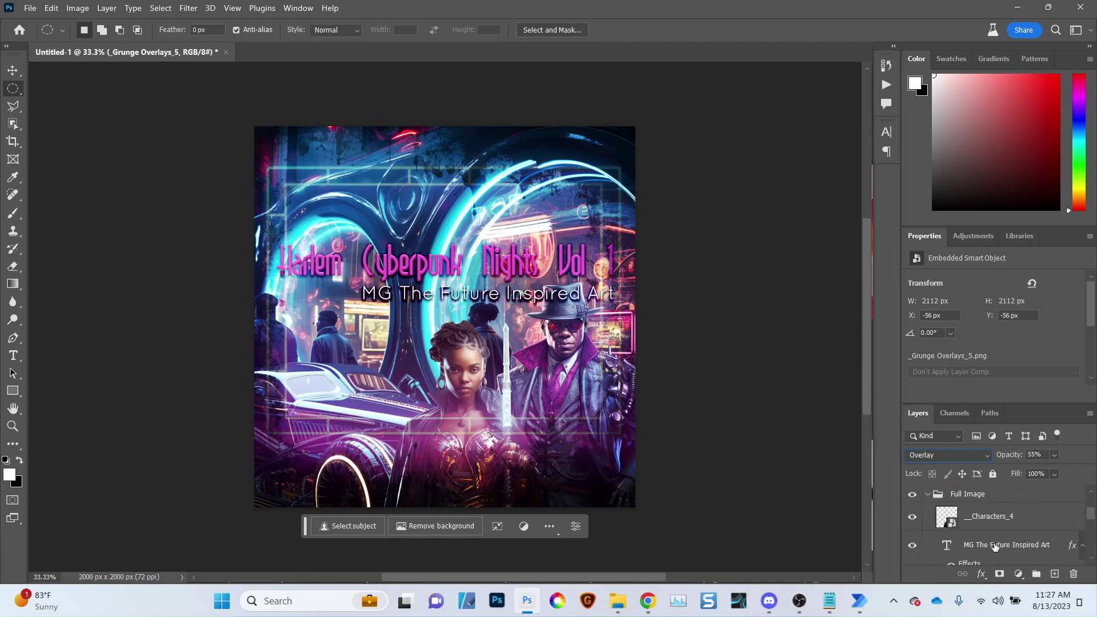
click(997, 550)
click(1082, 526)
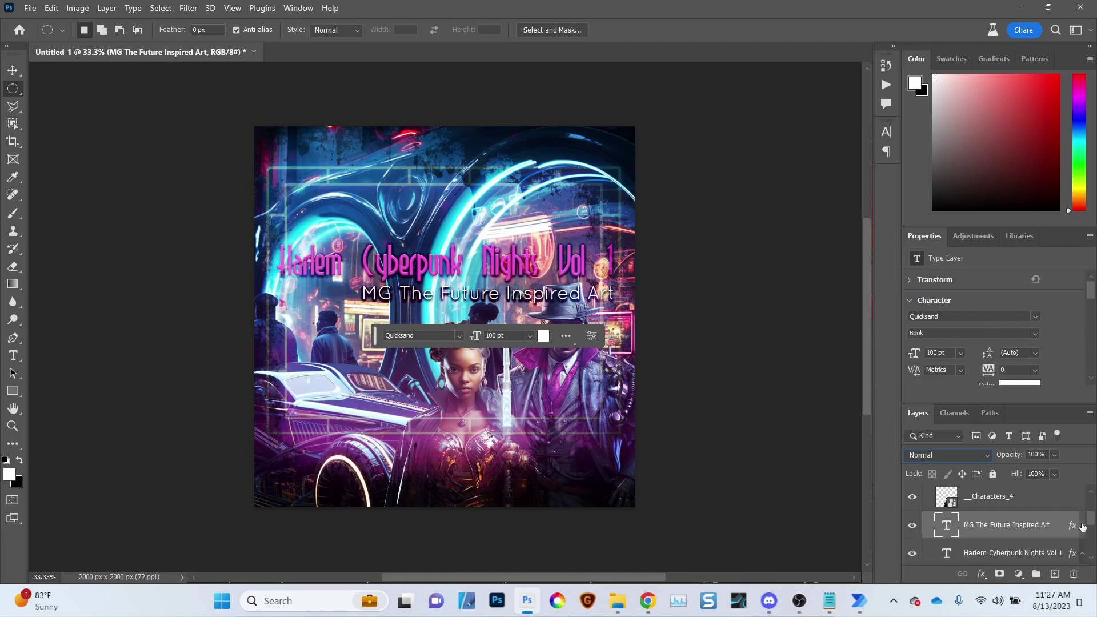
scroll(1057, 516, down, 1)
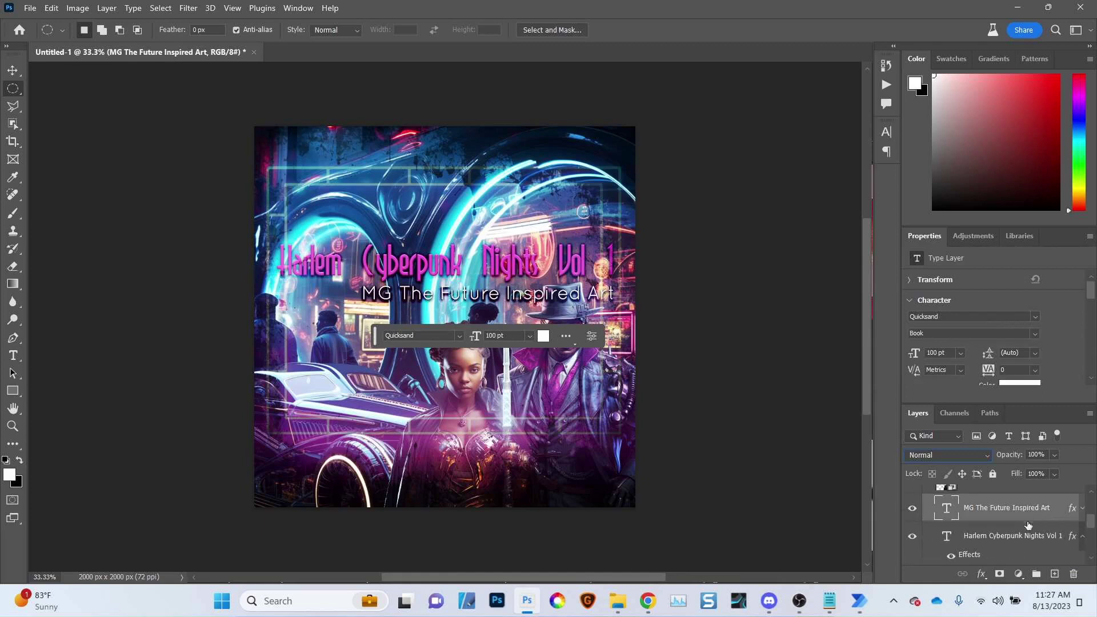
ctrl+click(1046, 540)
scroll(1046, 540, up, 3)
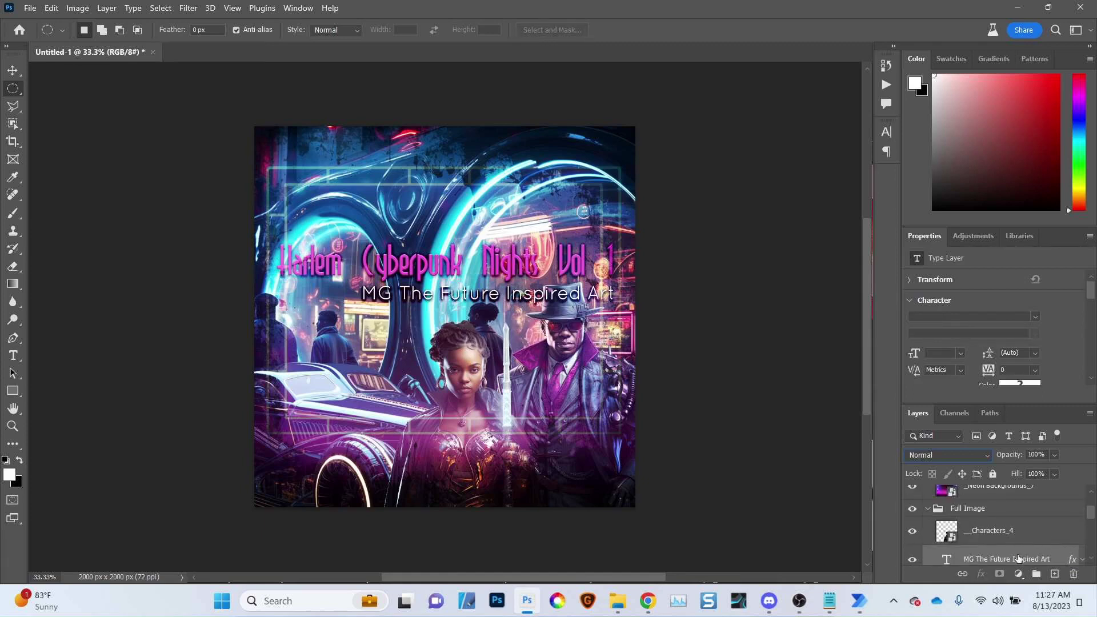
drag(1020, 559, 993, 487)
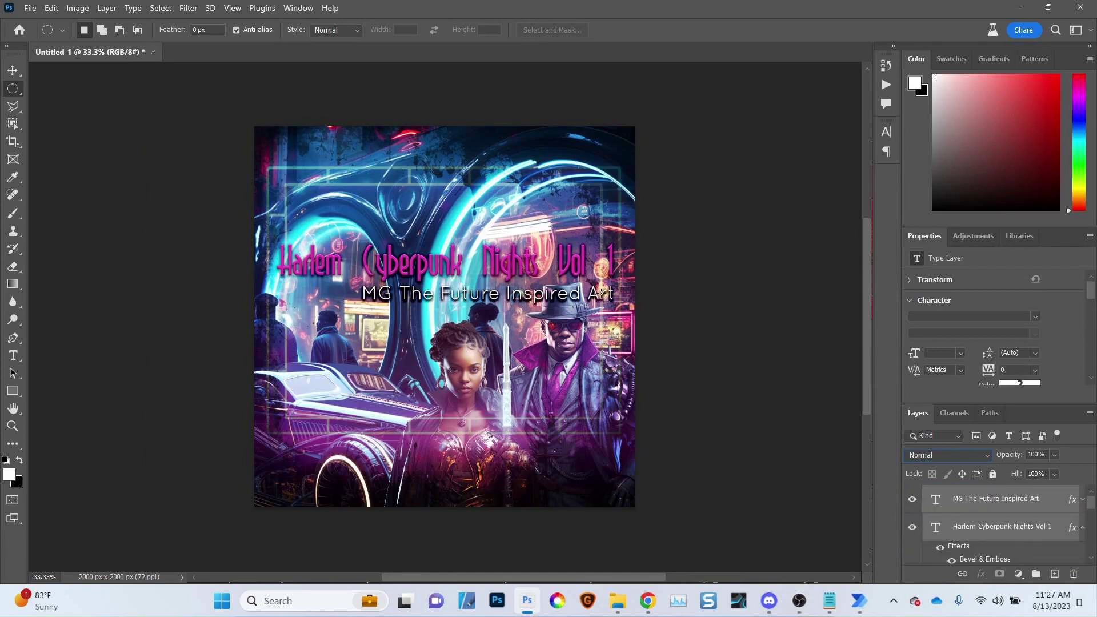